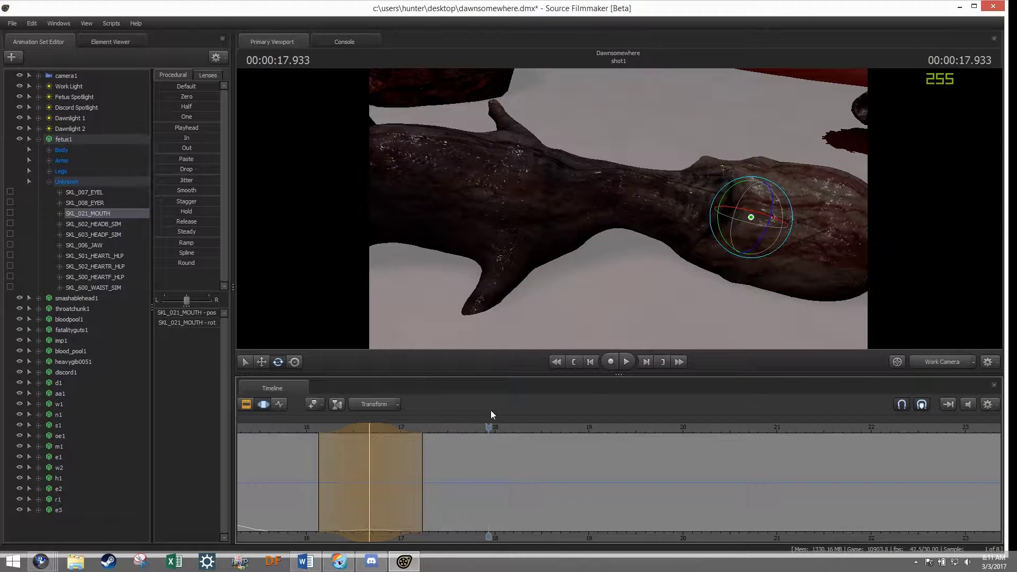
Step: Set time selections around 18–19 seconds on the fetus's jaw and mouth bones
left_click_drag(488, 451, 511, 458)
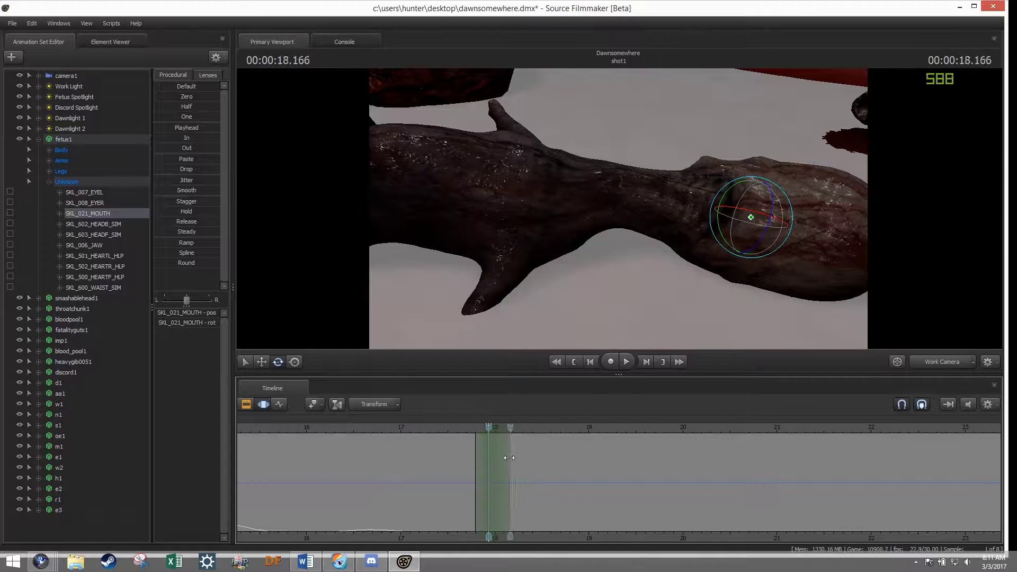
left_click(84, 245)
left_click(614, 427)
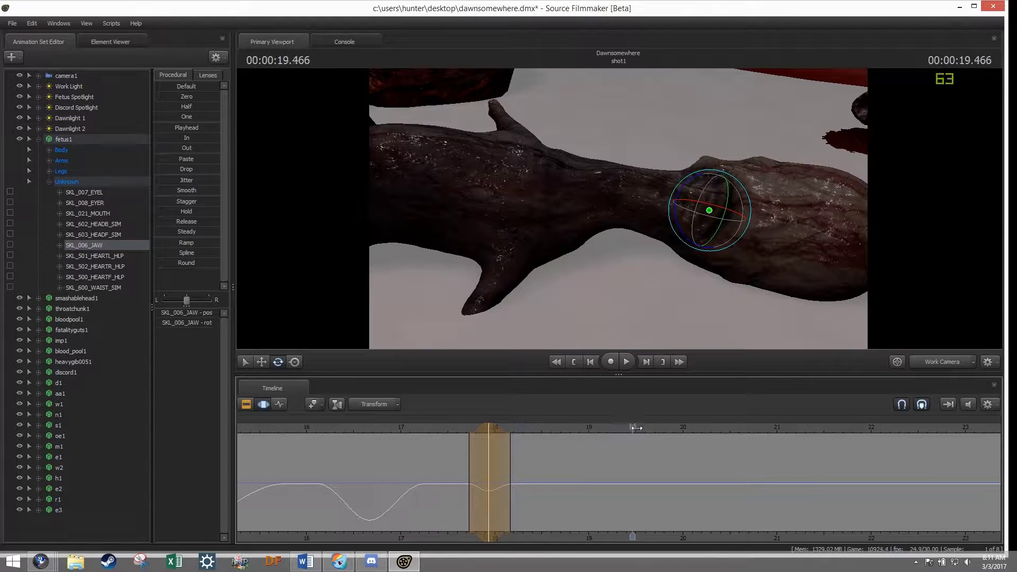
left_click_drag(672, 442, 551, 464)
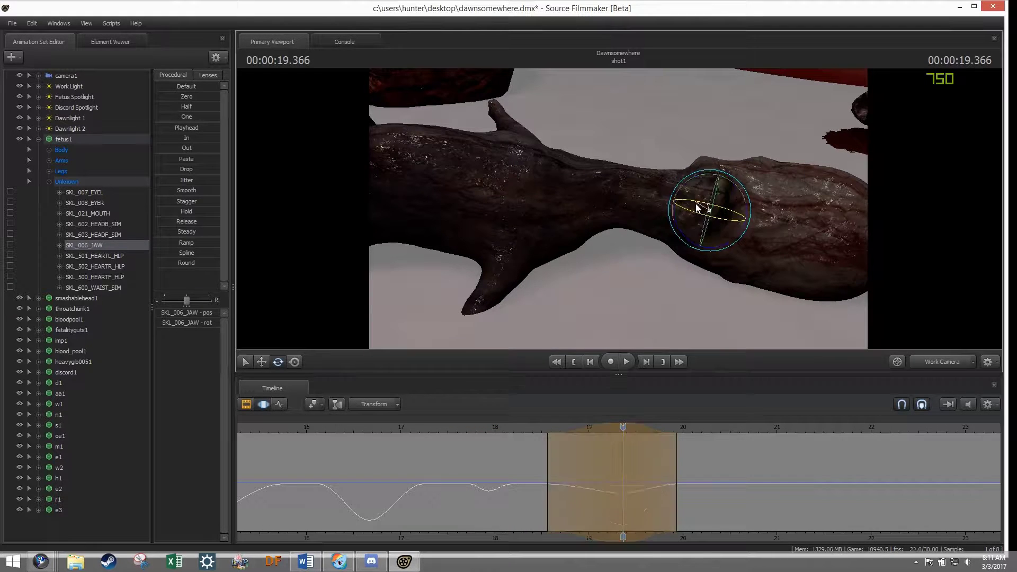
left_click(102, 215)
Step: Rotate the jaw open around 21.6–22 seconds
left_click_drag(649, 427, 684, 427)
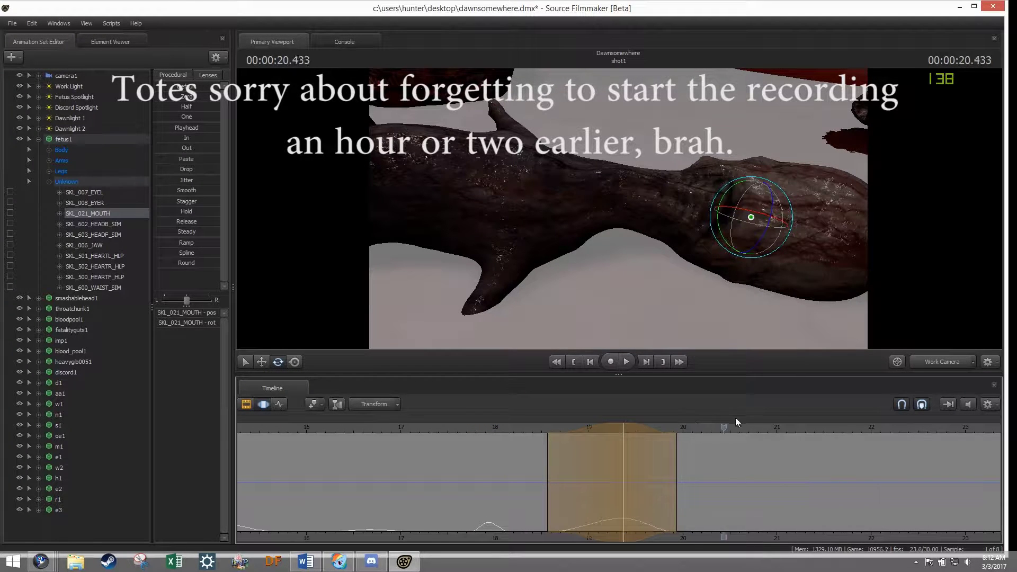
left_click(833, 440)
left_click(770, 232)
left_click_drag(833, 427, 955, 430)
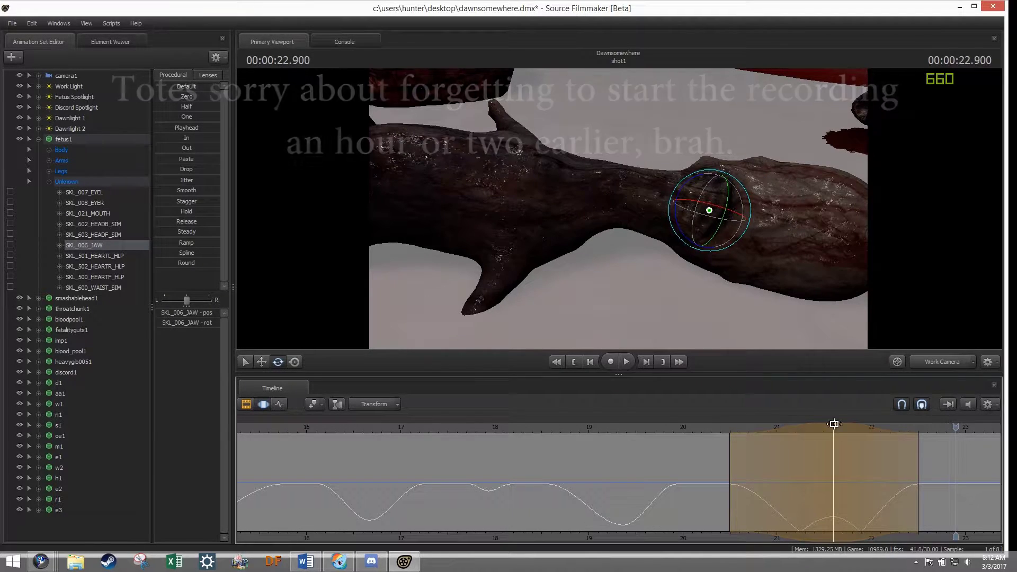
Step: Play back the jaw motion, then select the fetus's left upper arm bone
key("space")
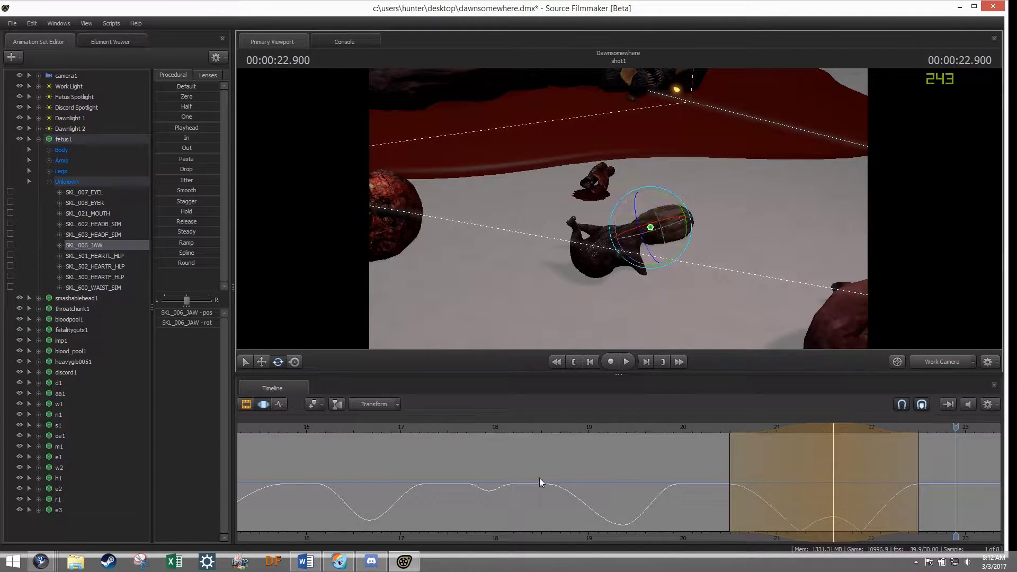
scroll(539, 478, "down", 5)
key("space")
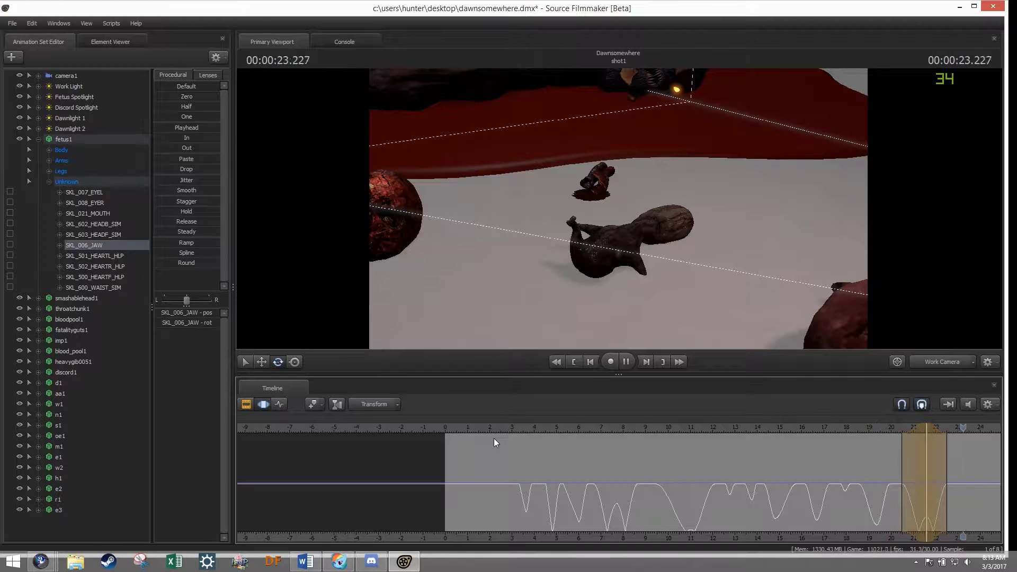
key("space")
left_click(49, 160)
left_click(66, 170)
Step: Rotate the left upper arm at the shot start and the left forearm around 0.9 seconds
key("Home")
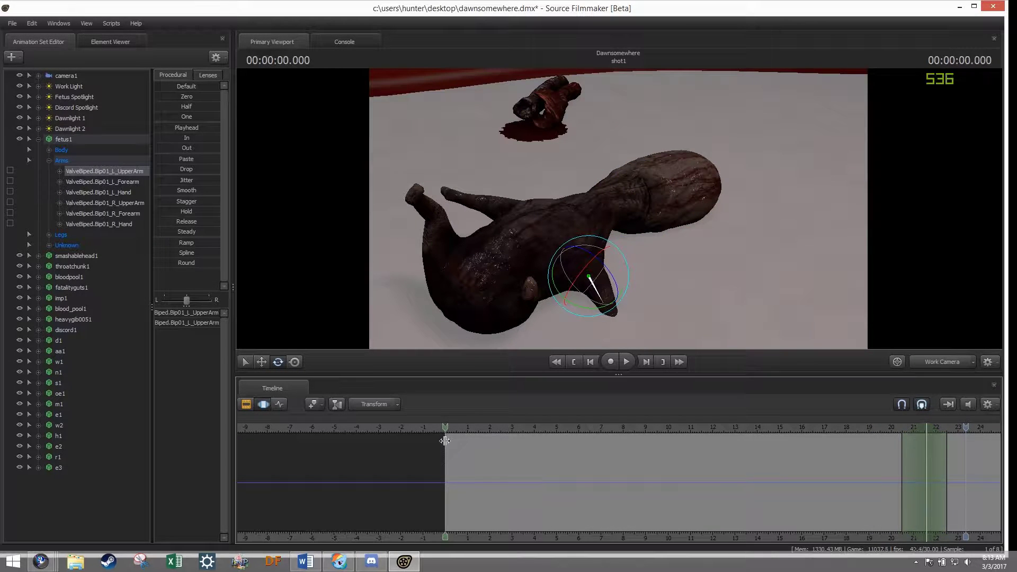
scroll(442, 454, "up", 5)
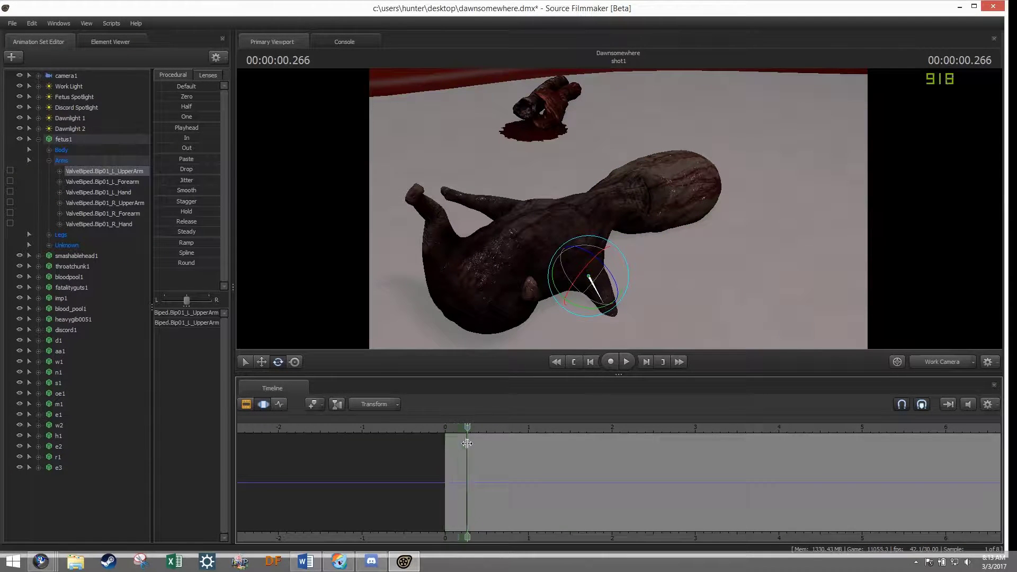
left_click_drag(590, 282, 578, 276)
left_click(121, 181)
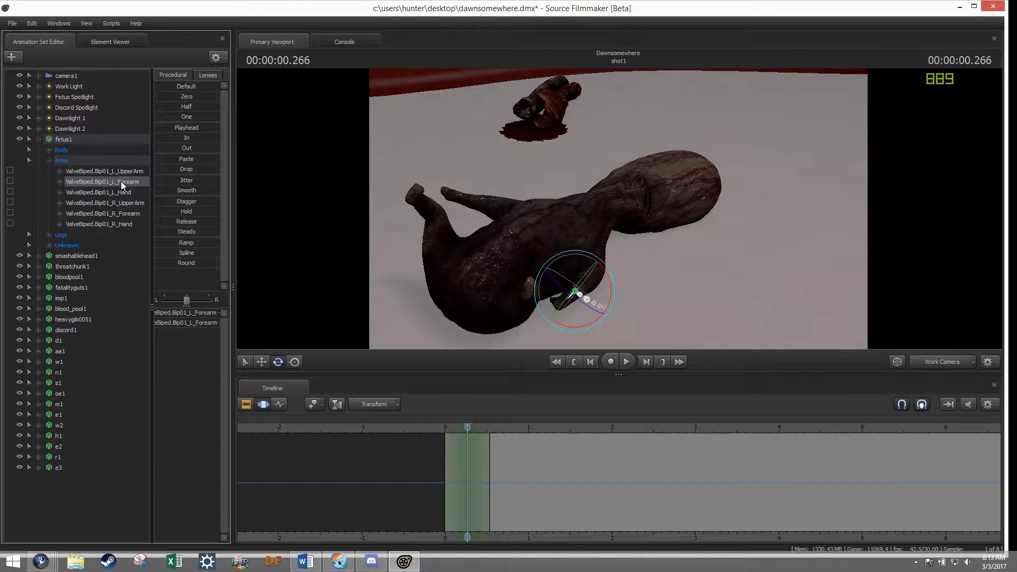
left_click(516, 441)
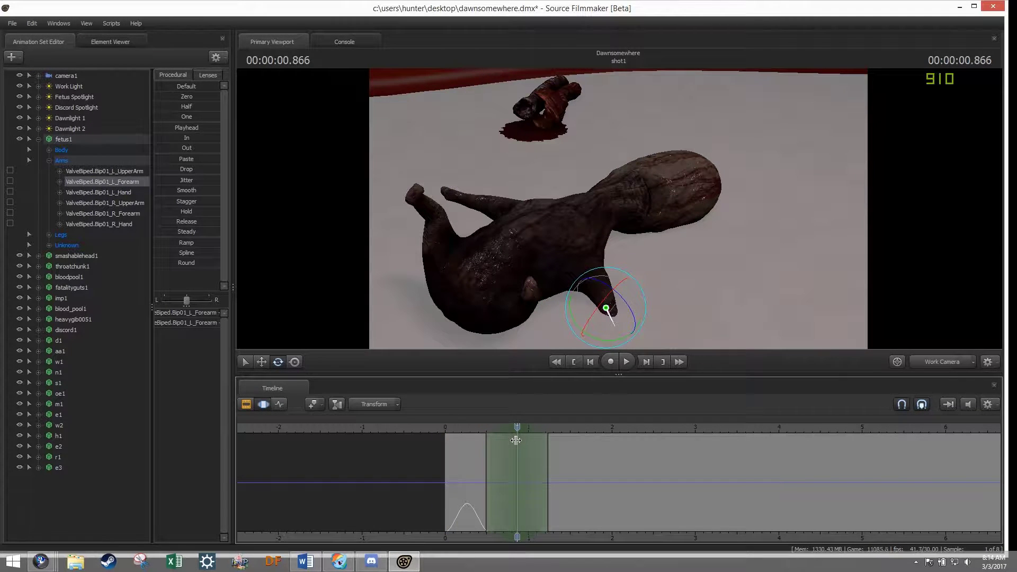
left_click_drag(617, 348, 608, 342)
Step: Widen the time selection to 0–2 seconds and re-pose the left upper arm at the start
left_click(111, 171)
left_click_drag(533, 427, 574, 427)
left_click_drag(445, 456, 598, 455)
left_click(445, 443)
left_click_drag(601, 256, 607, 266)
Step: Step through the first ~1.2 seconds and play back the arm motion
key("Right")
key("Right")
key("Right")
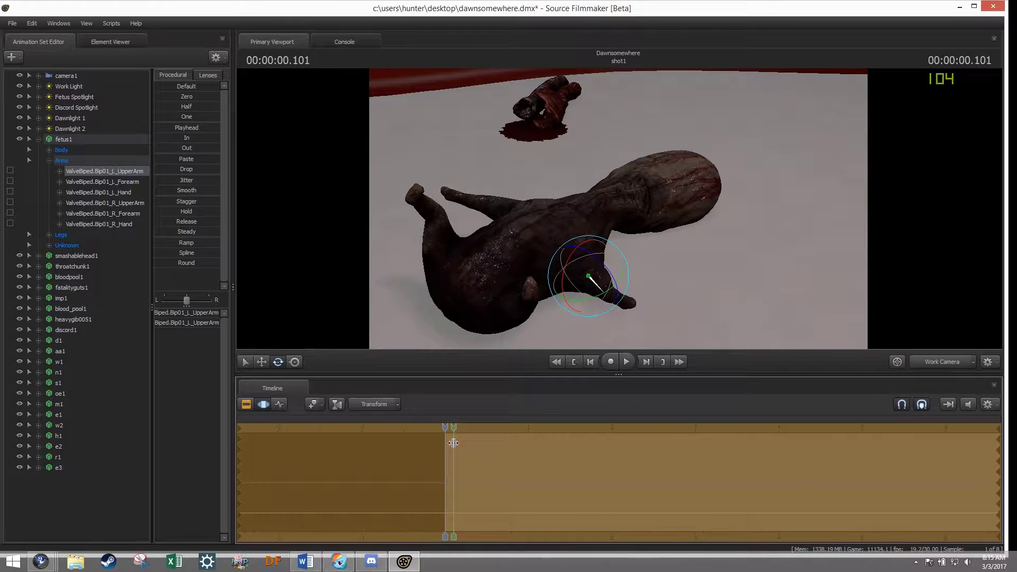
key("Right")
key("Right")
key("Right")
key("Right")
key("Right")
key("Right")
key("Right")
key("Right")
key("Right")
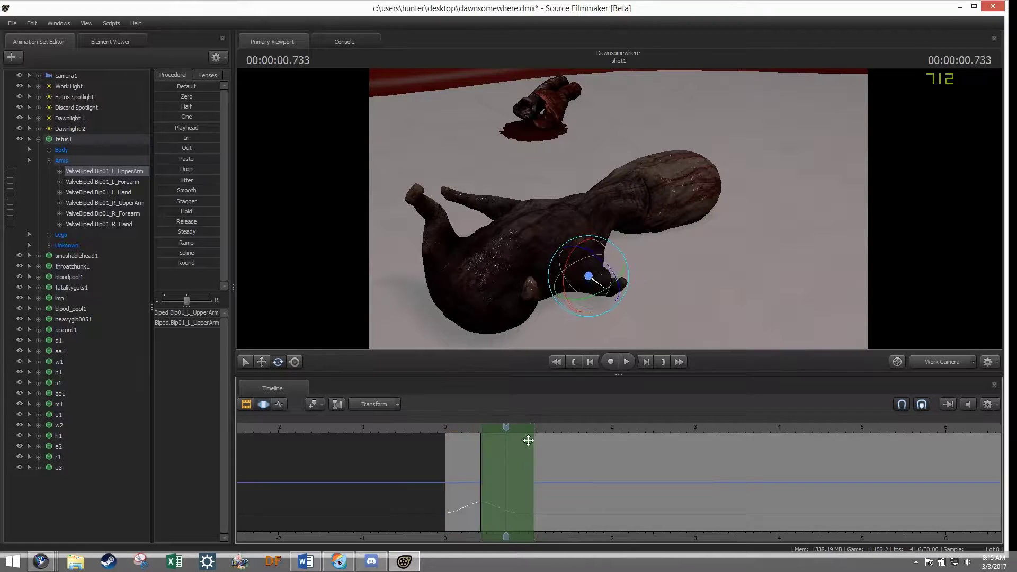
key("Right")
key("Right")
key("Right")
left_click(544, 439)
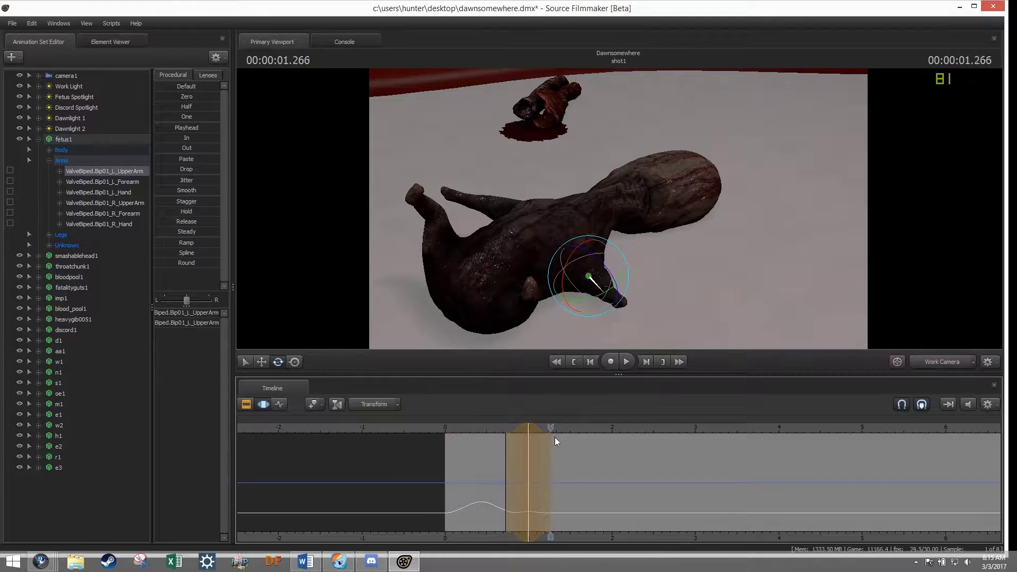
left_click_drag(450, 441, 451, 438)
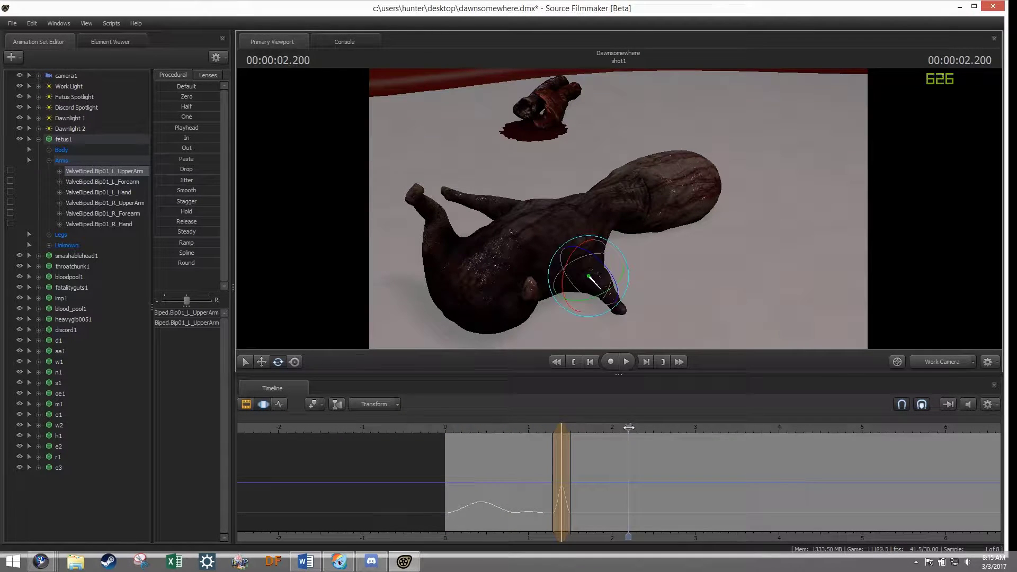
left_click(627, 362)
Step: Move the time selection to about 8–9 seconds and change the left upper arm pose there
left_click(562, 438)
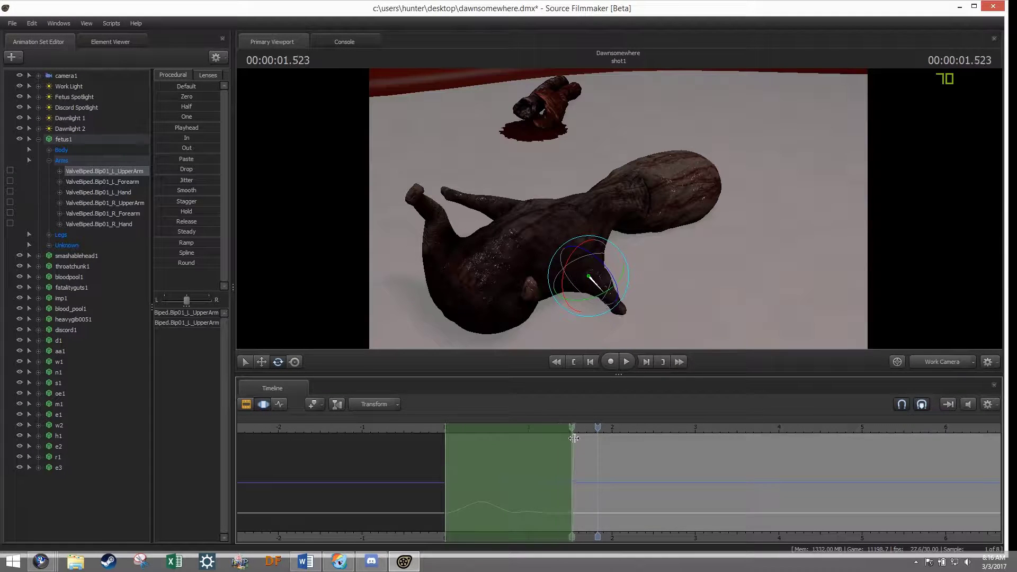
scroll(569, 441, "down", 3)
left_click(617, 427)
mouse_move(631, 432)
left_mouse_down()
mouse_move(725, 464)
mouse_move(687, 464)
left_mouse_up()
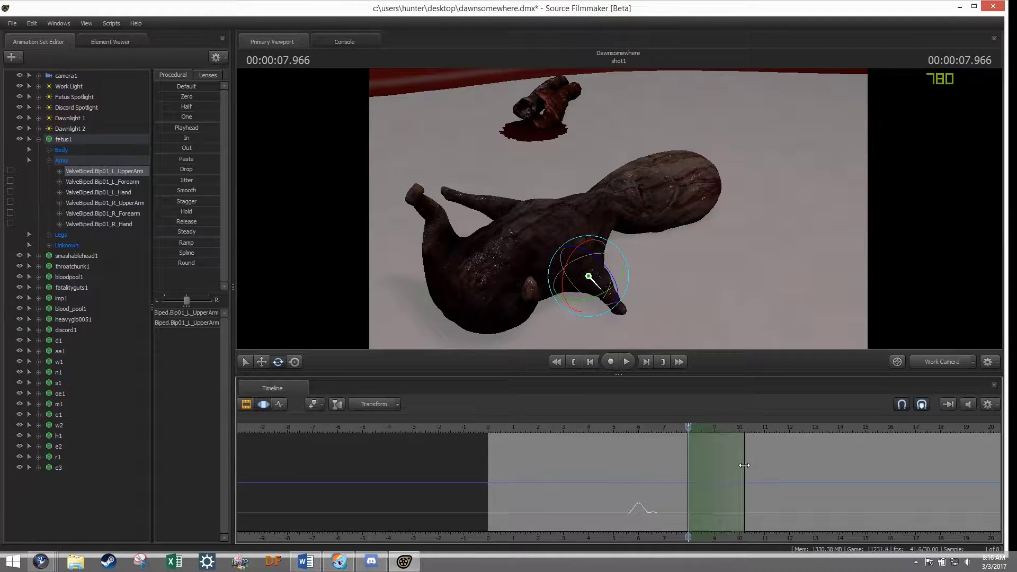
scroll(688, 466, "up", 3)
left_click_drag(795, 477, 782, 477)
left_click_drag(185, 116, 186, 116)
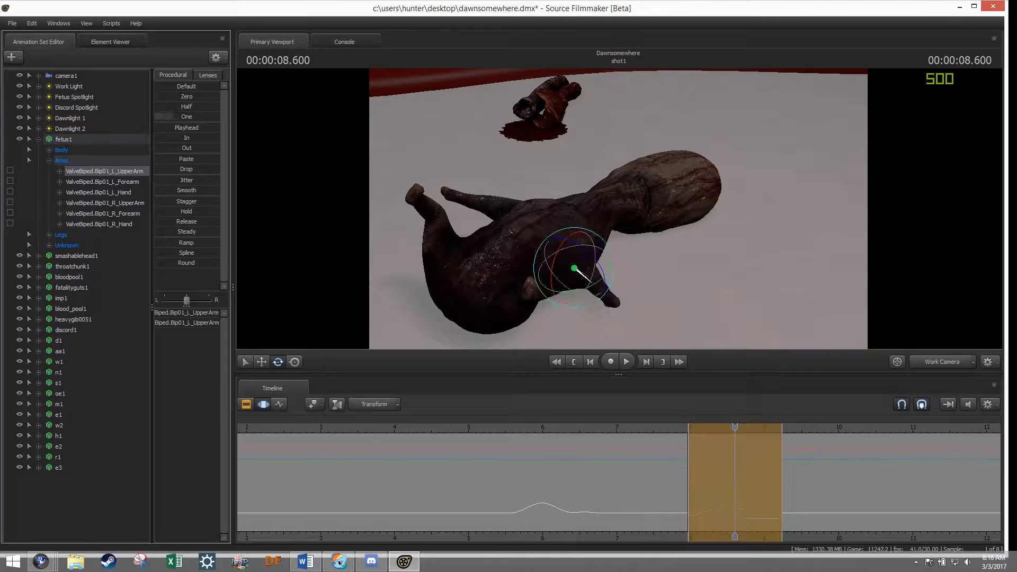
Step: Play back and review the arm animation from about 7.6 and 3 seconds
left_click_drag(733, 426, 657, 434)
left_click(628, 362)
key("space")
mouse_move(452, 428)
left_mouse_down()
mouse_move(317, 427)
mouse_move(825, 434)
left_mouse_up()
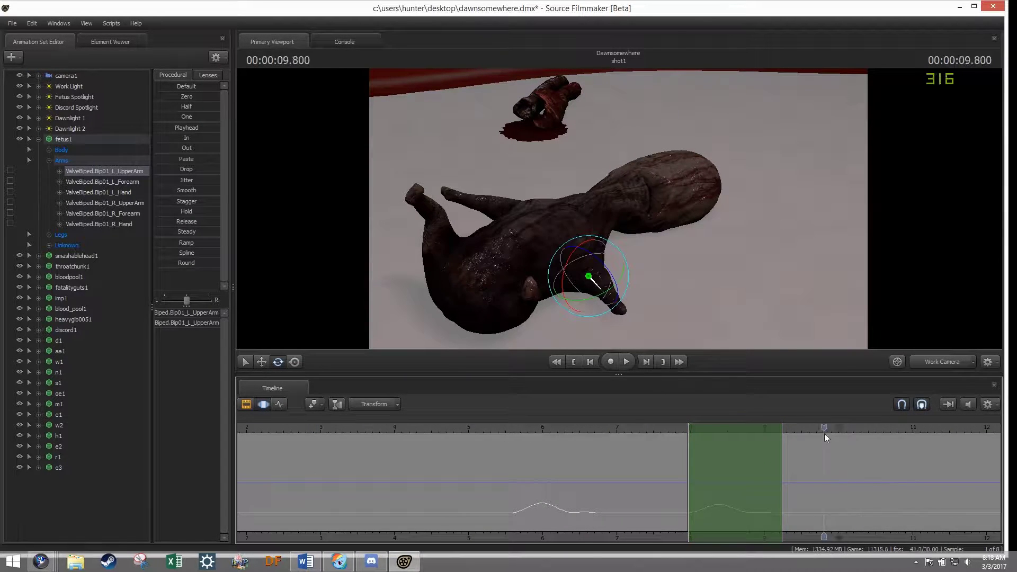
Step: Rotate the left forearm around 10 seconds, play it back, and select 20.4–22.1 seconds
left_click(612, 265)
left_click_drag(856, 428, 891, 427)
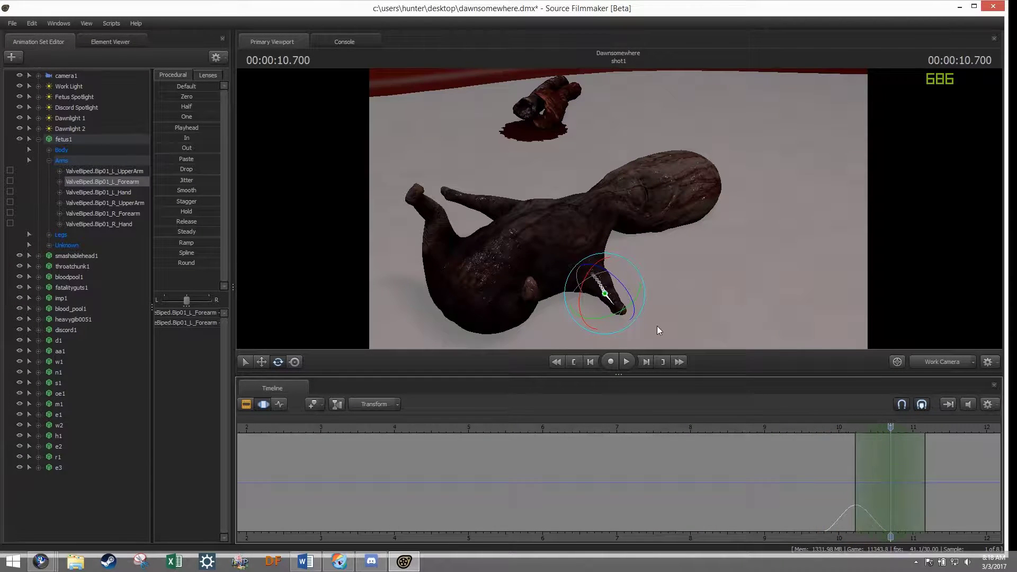
left_click_drag(593, 273, 604, 282)
left_click(825, 435)
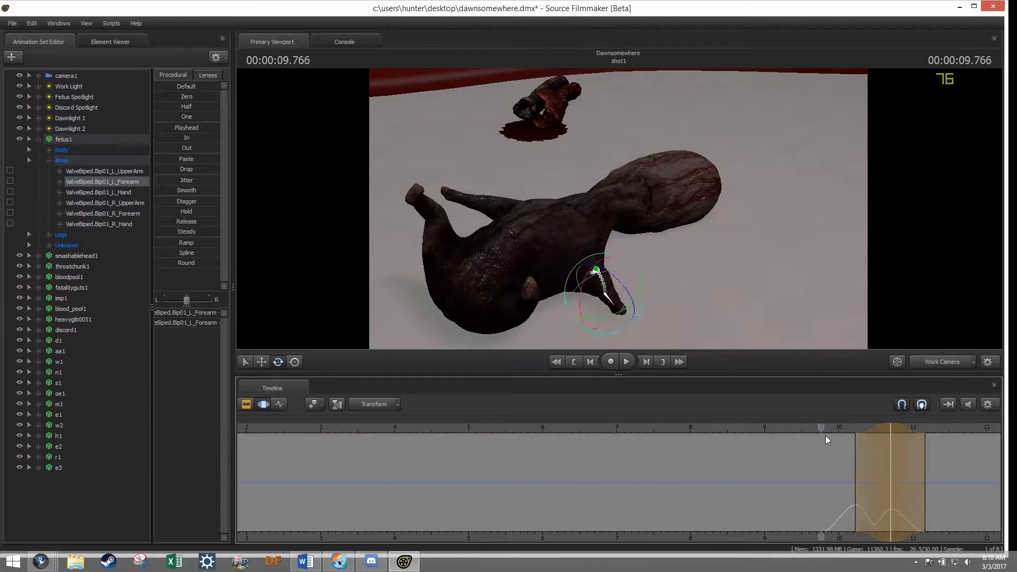
left_click(955, 429)
left_click(574, 265)
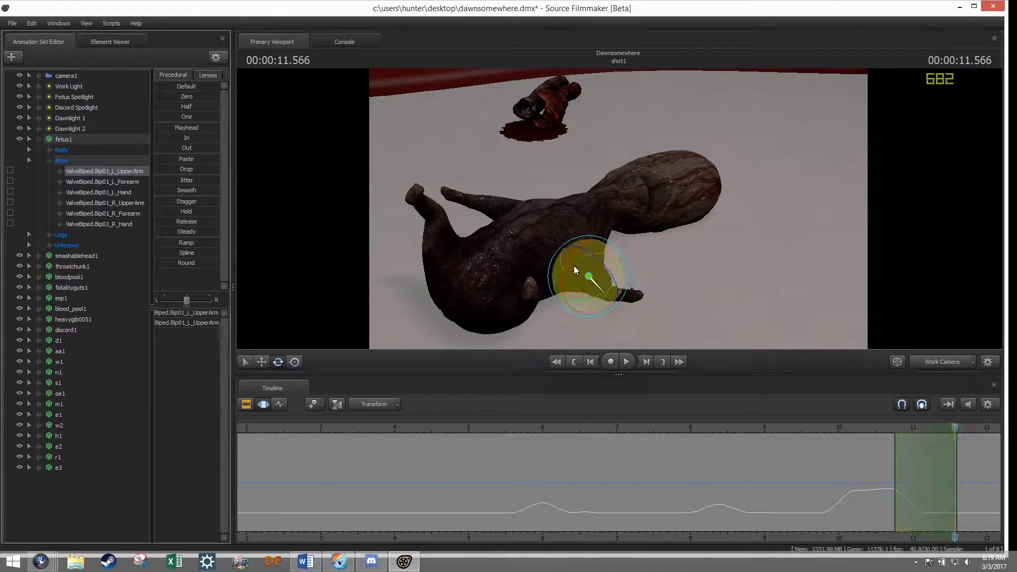
key("space")
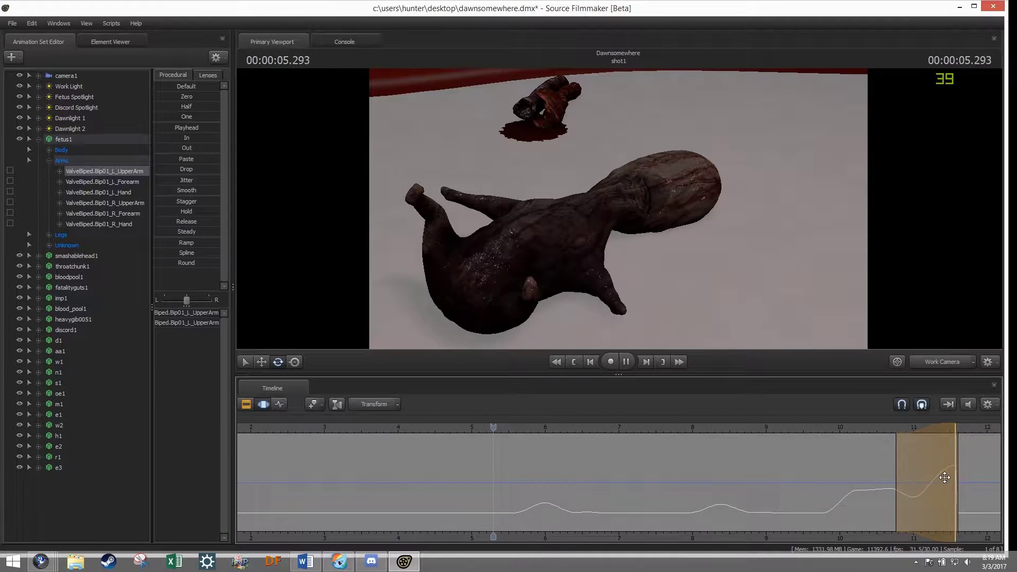
key("space")
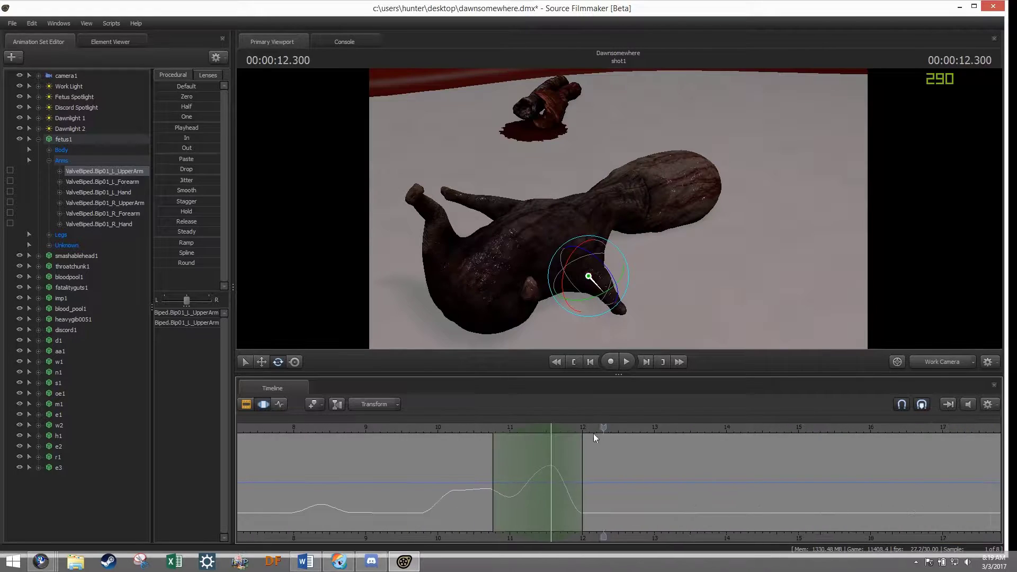
left_click_drag(820, 428, 935, 432)
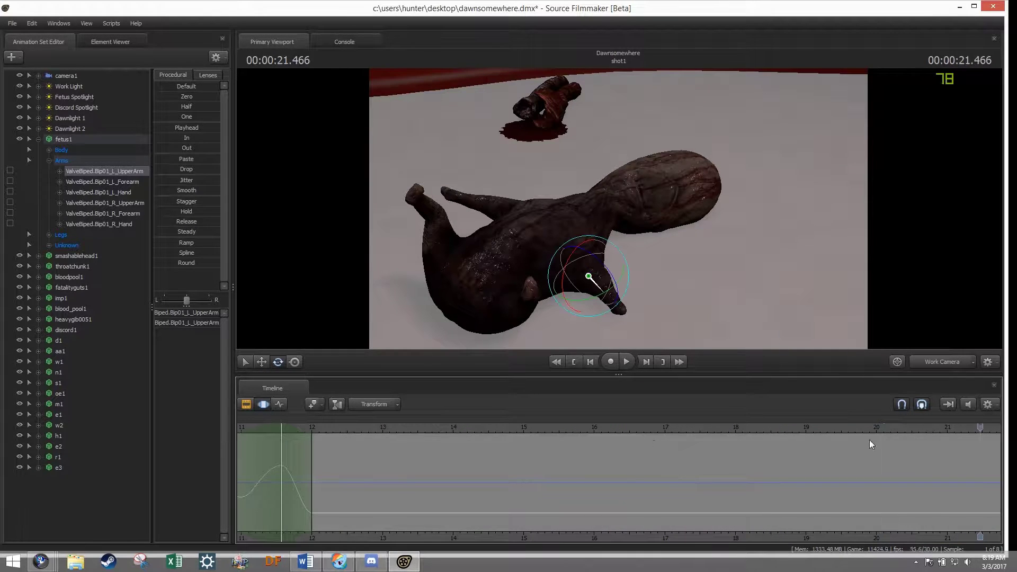
left_click_drag(909, 441, 824, 449)
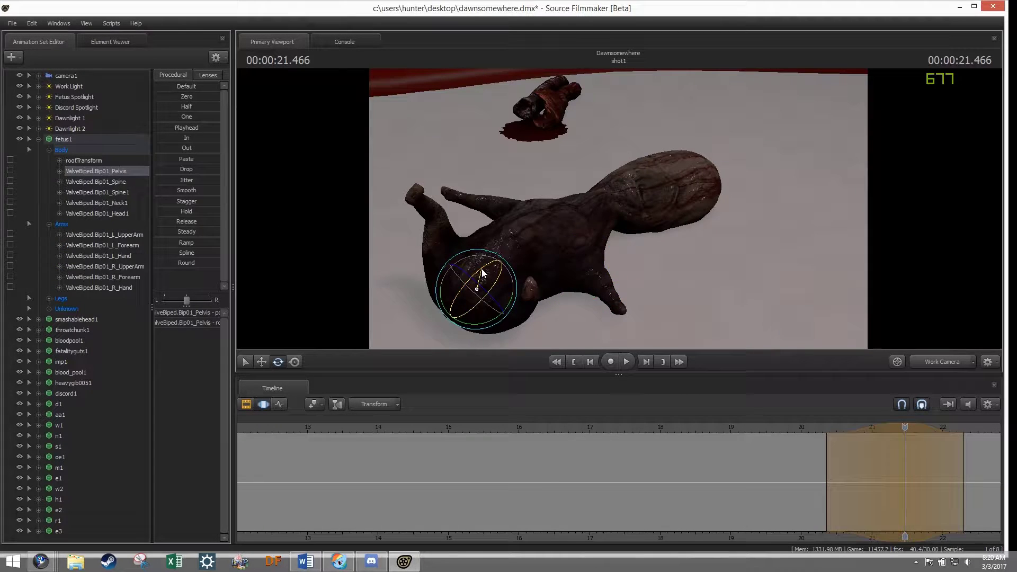
Step: Undo the last change and select the left upper arm, neck and head bones
key("ctrl+z")
key("ctrl+z")
key("ctrl+z")
left_click(607, 253)
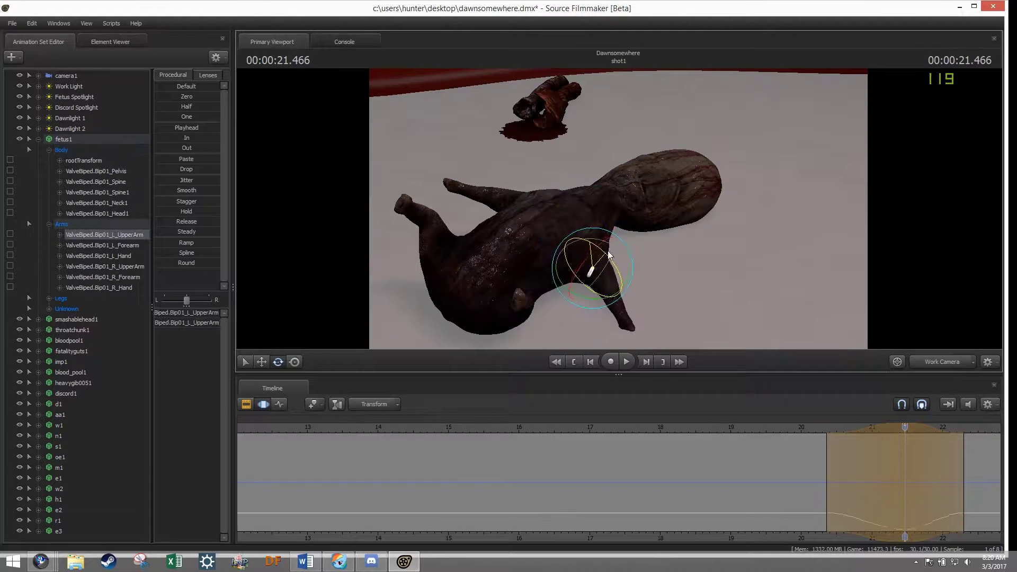
left_click(97, 203)
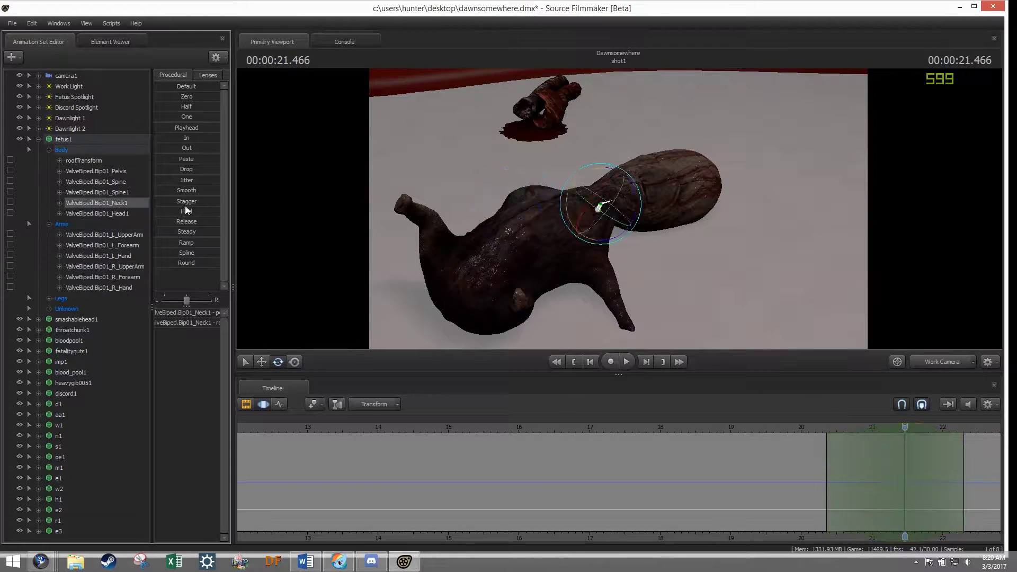
left_click(127, 215)
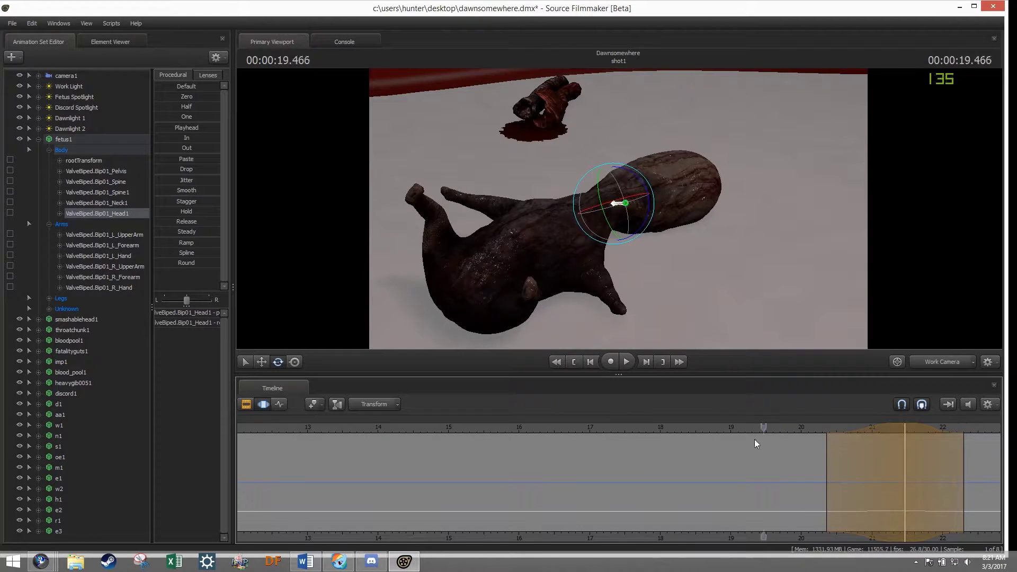
scroll(768, 430, "down", 3)
scroll(647, 419, "down", 2)
Step: Open the leg bones and select the right thigh at the start of the shot
left_click(298, 423)
left_click(49, 146)
left_click(49, 157)
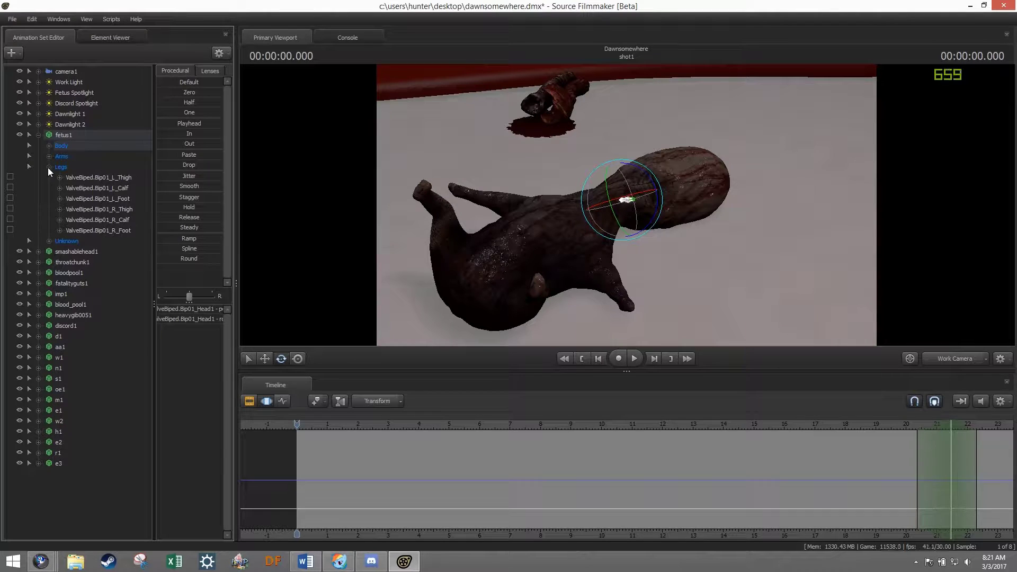
left_click(99, 209)
scroll(327, 451, "up", 2)
mouse_move(285, 427)
left_mouse_down()
mouse_move(264, 427)
mouse_move(284, 427)
left_mouse_up()
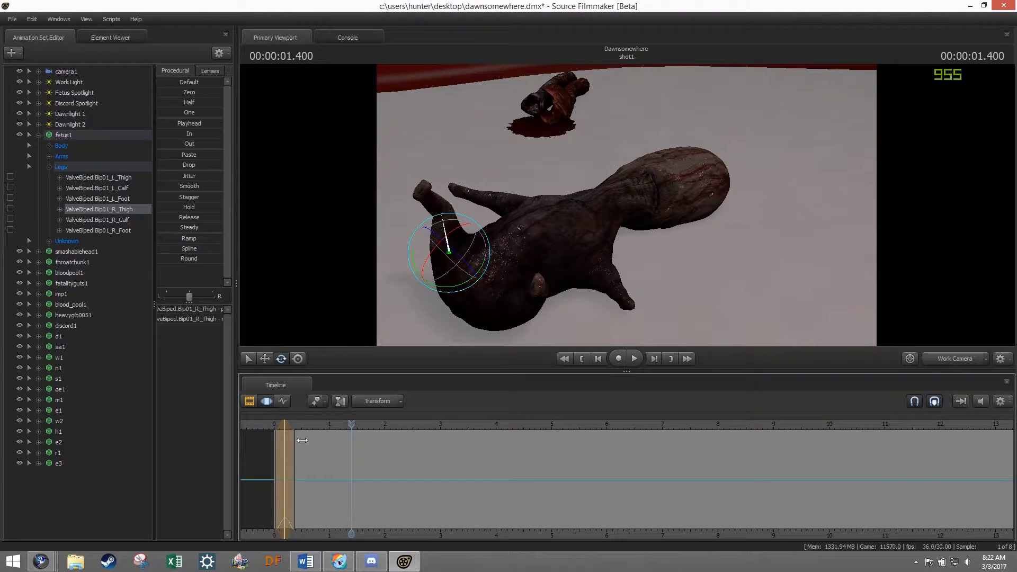
Step: Key the right thigh and foot twitch around 0.5–1.166 seconds and play it back
key("Up")
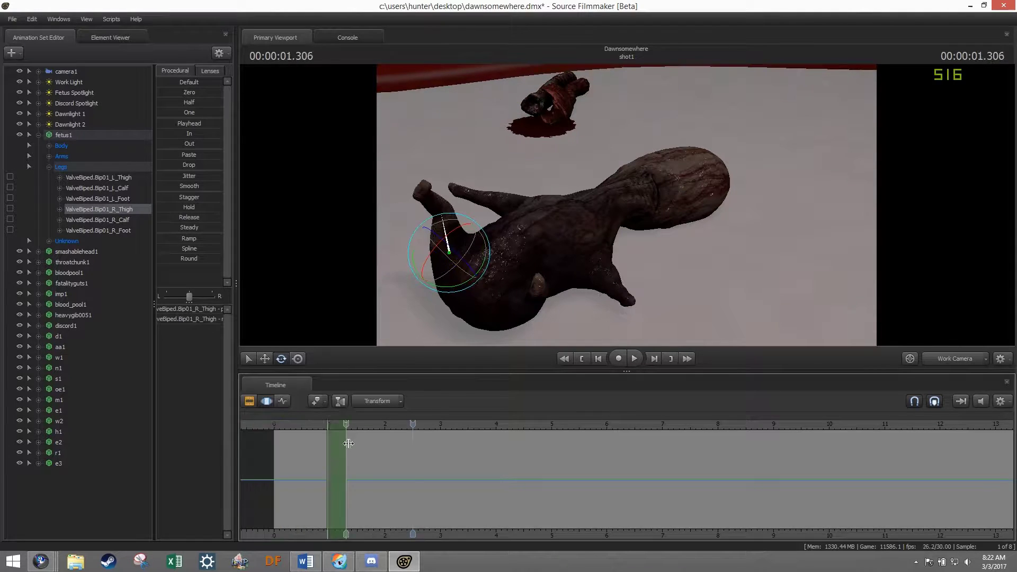
left_click_drag(316, 425, 302, 425)
left_click(339, 466)
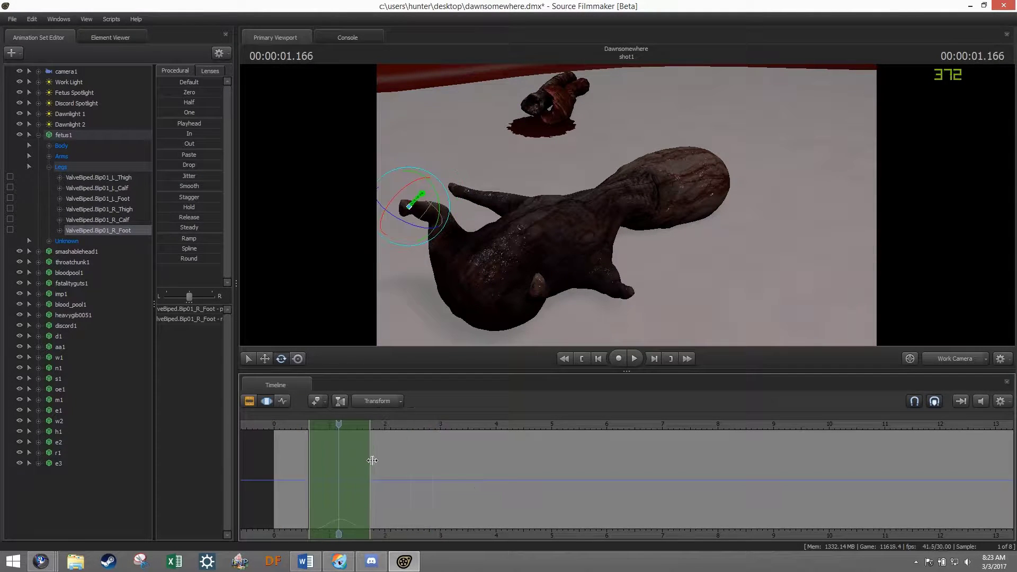
left_click_drag(564, 428, 555, 442)
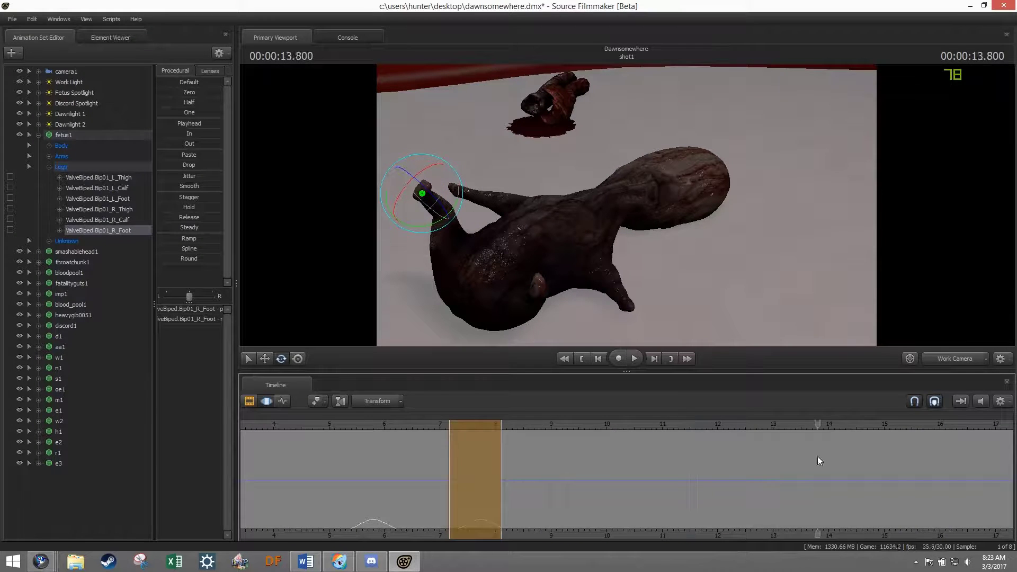
left_click(632, 358)
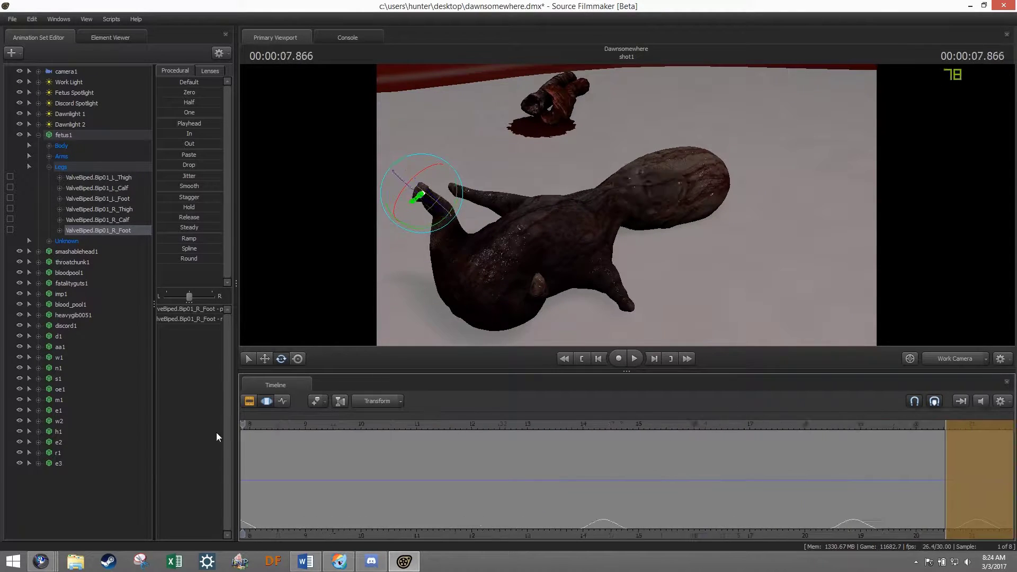
left_click_drag(632, 428, 456, 425)
left_click(49, 167)
left_click(49, 177)
Step: Select the HEARTL, HEARTR and HEARTF helper bones and key a pulse around 0.5–0.7 seconds
left_click(94, 251)
key("f")
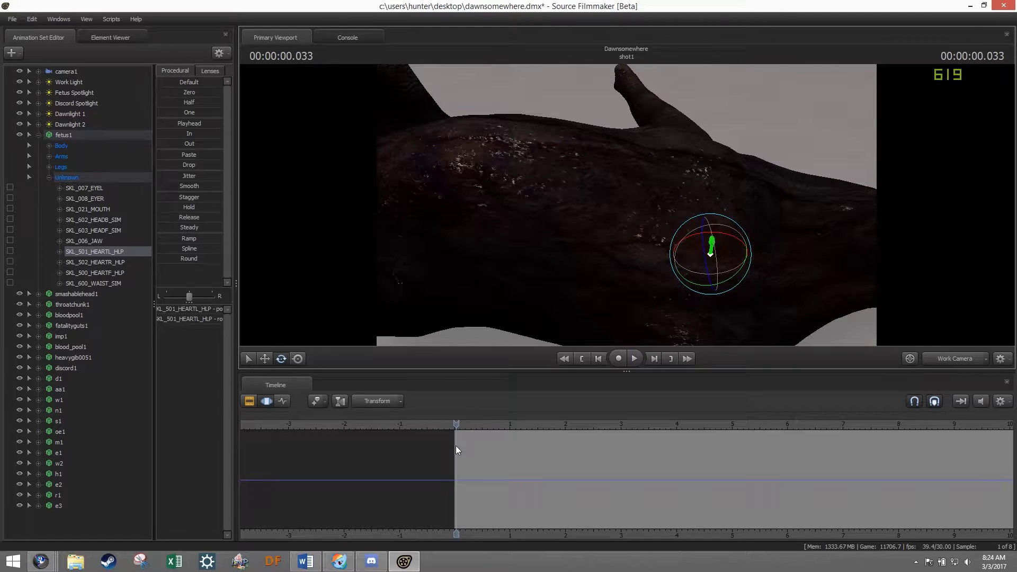
left_click_drag(456, 446, 480, 446)
left_click(127, 263)
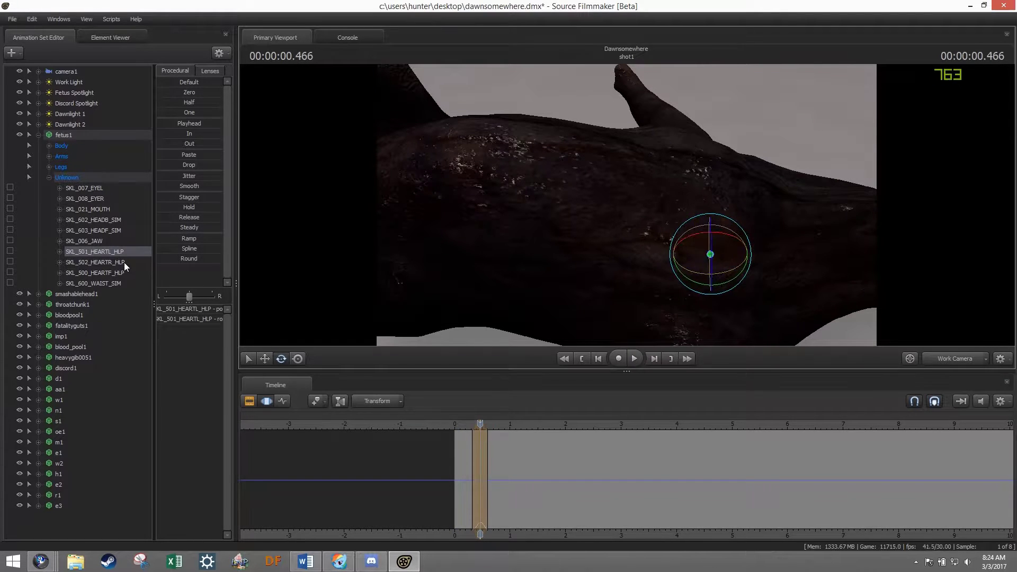
left_click(467, 424)
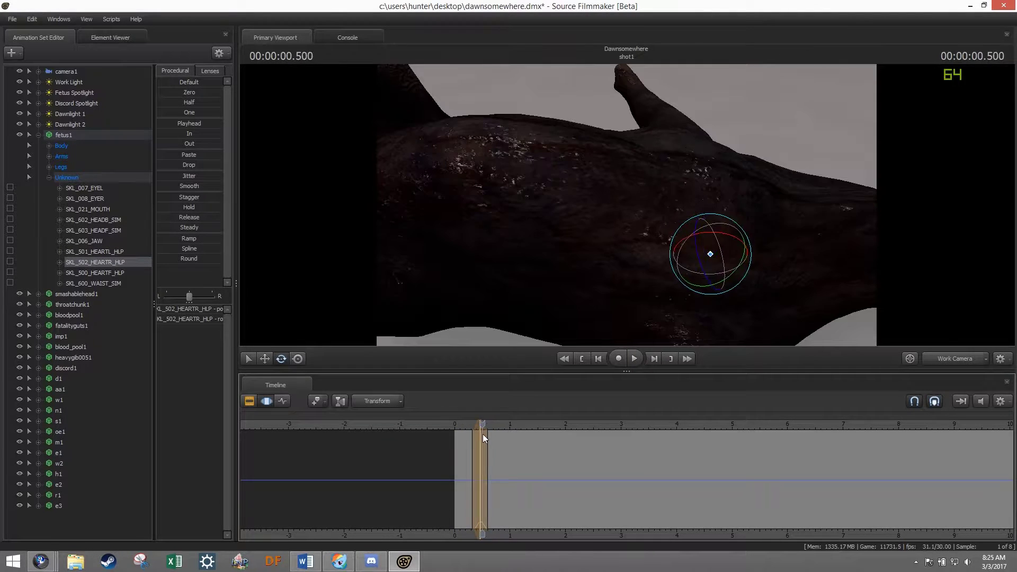
left_click_drag(482, 434, 490, 437)
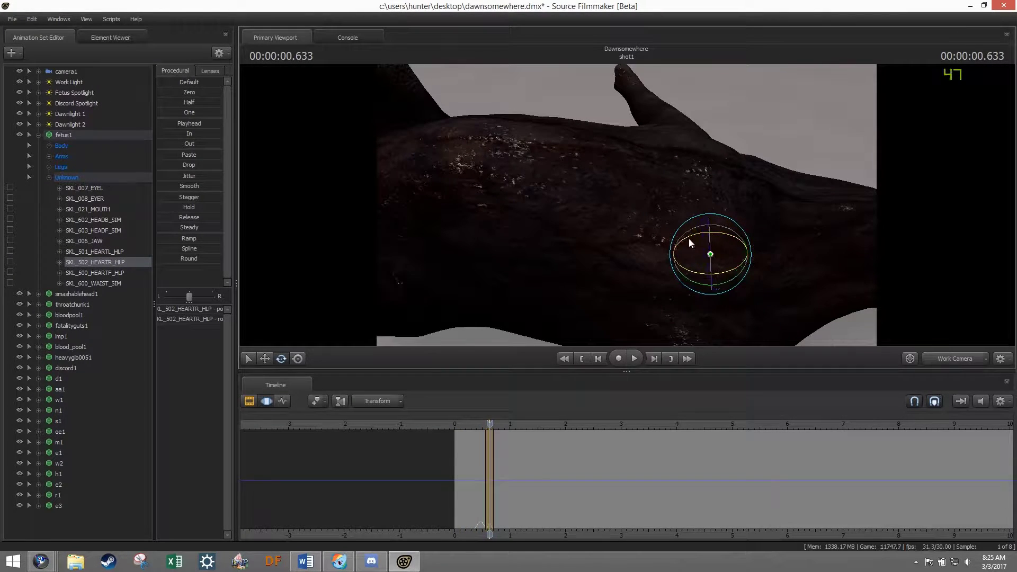
left_click(95, 273)
left_click(494, 425)
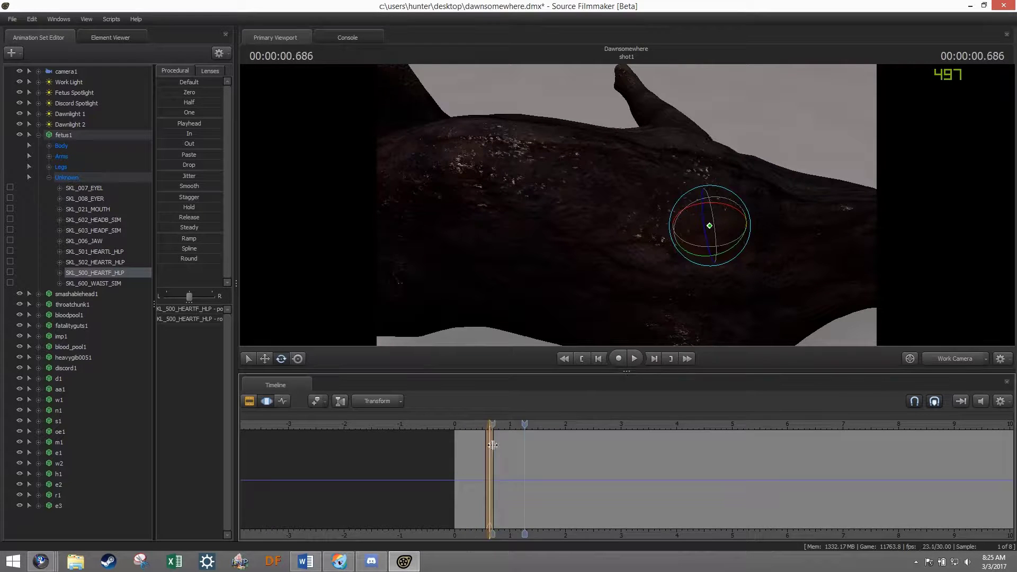
Step: Repeat the heart pulse near 13.8 and 18 seconds and play the heartbeat back
left_click_drag(463, 437, 476, 462)
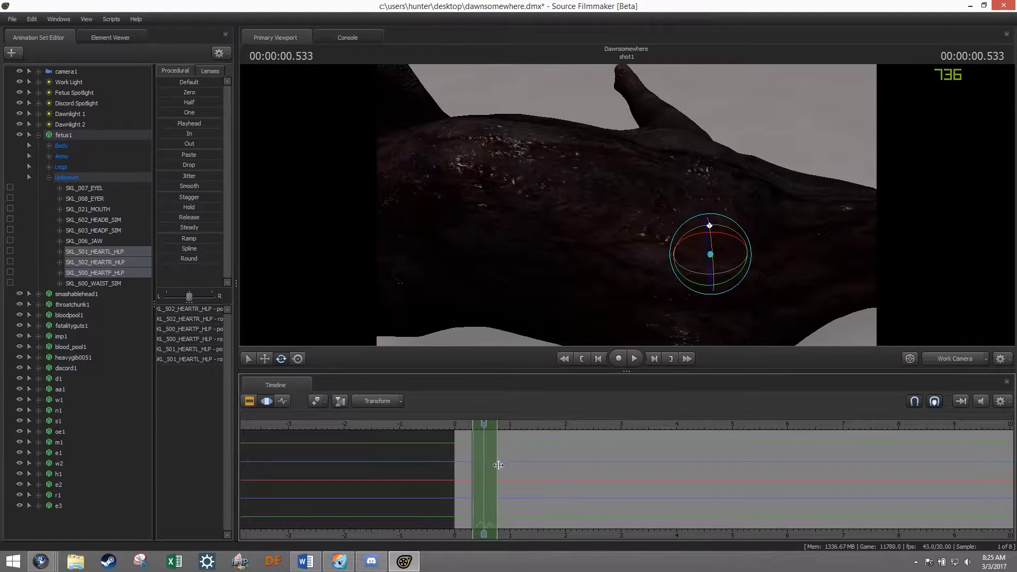
mouse_move(648, 436)
left_mouse_down()
mouse_move(903, 458)
mouse_move(876, 435)
left_mouse_up()
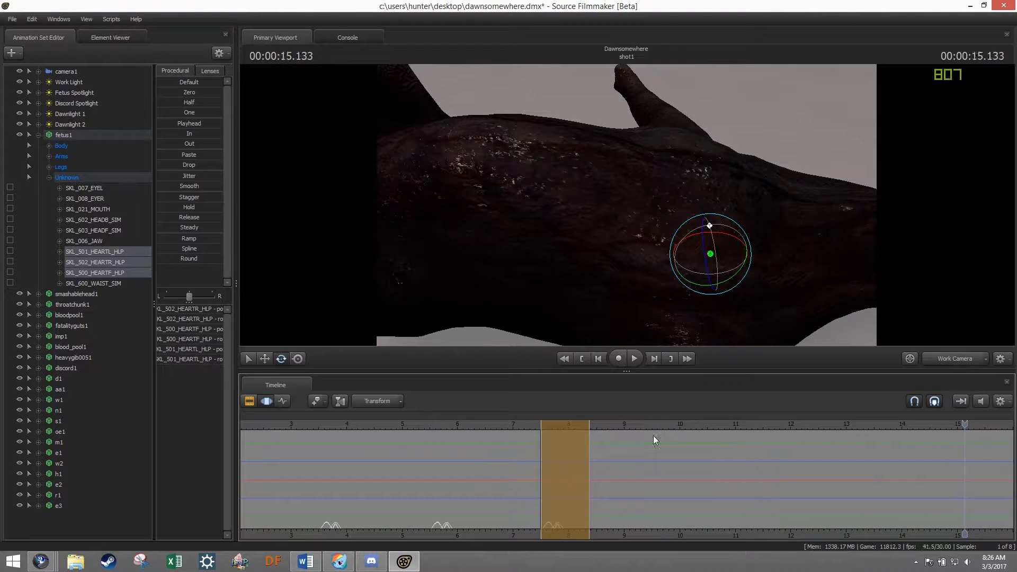
left_click(876, 436)
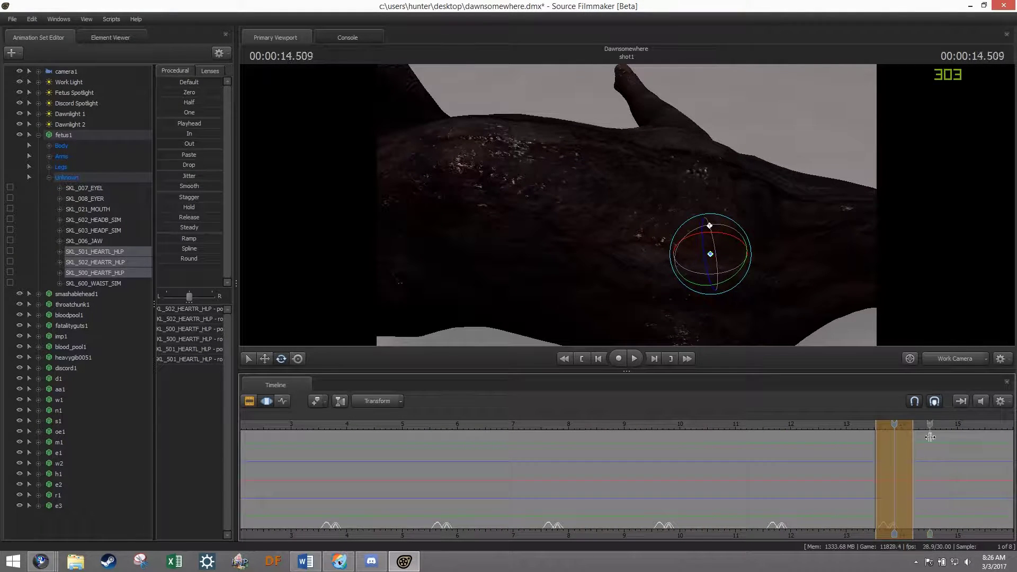
left_click_drag(929, 437, 953, 435)
left_click(635, 360)
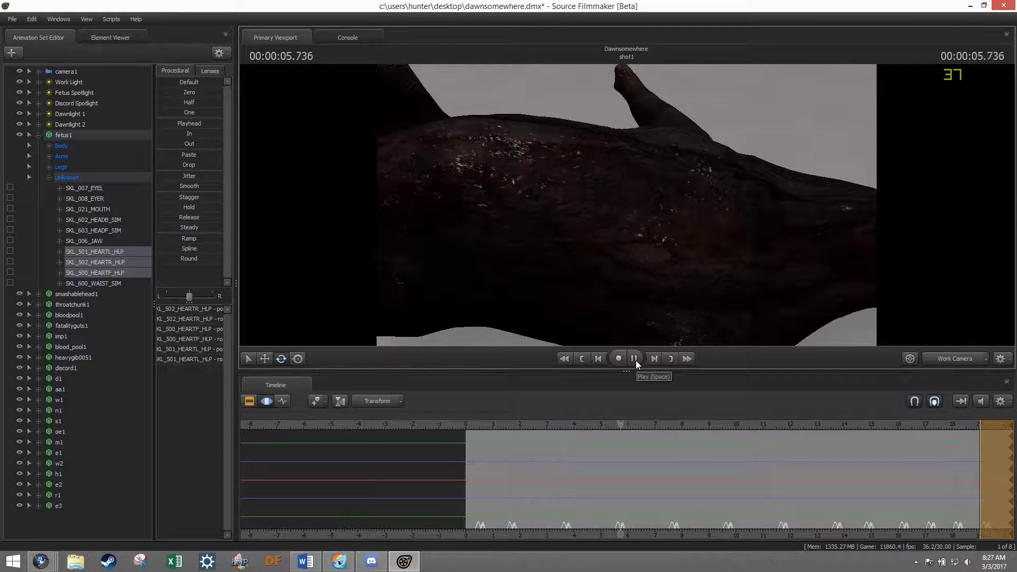
left_click(635, 360)
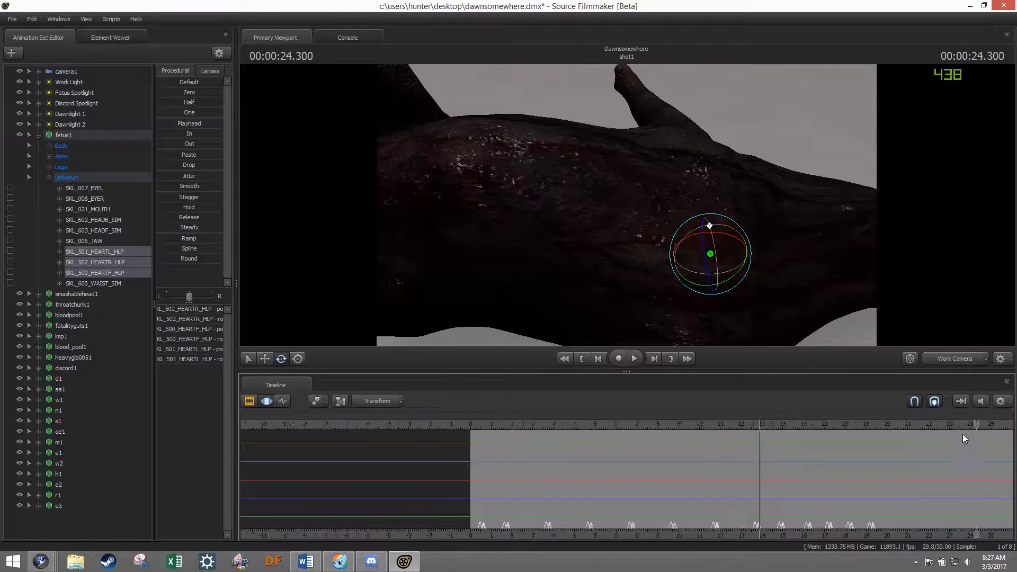
left_click(481, 184)
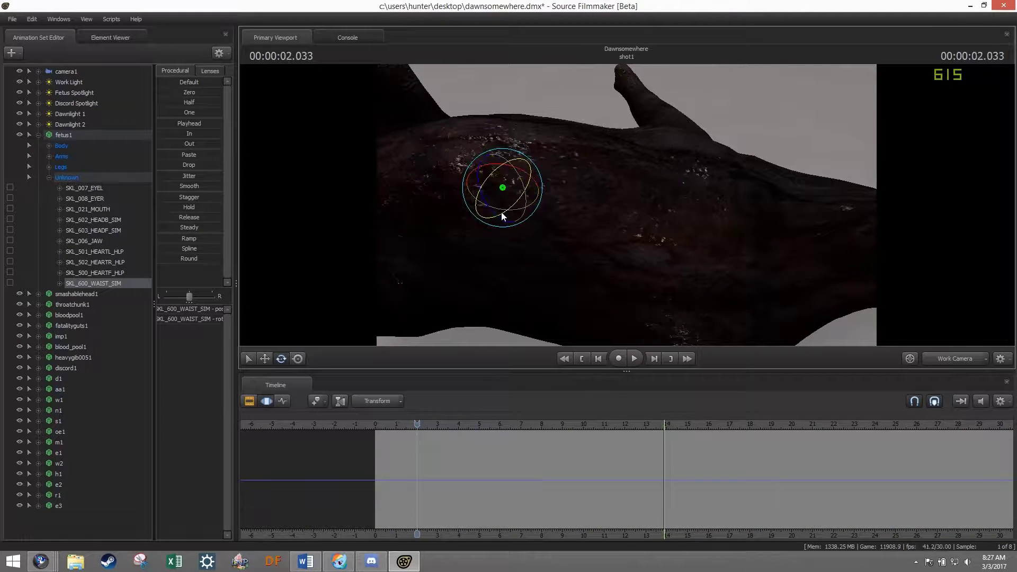
left_click(781, 240)
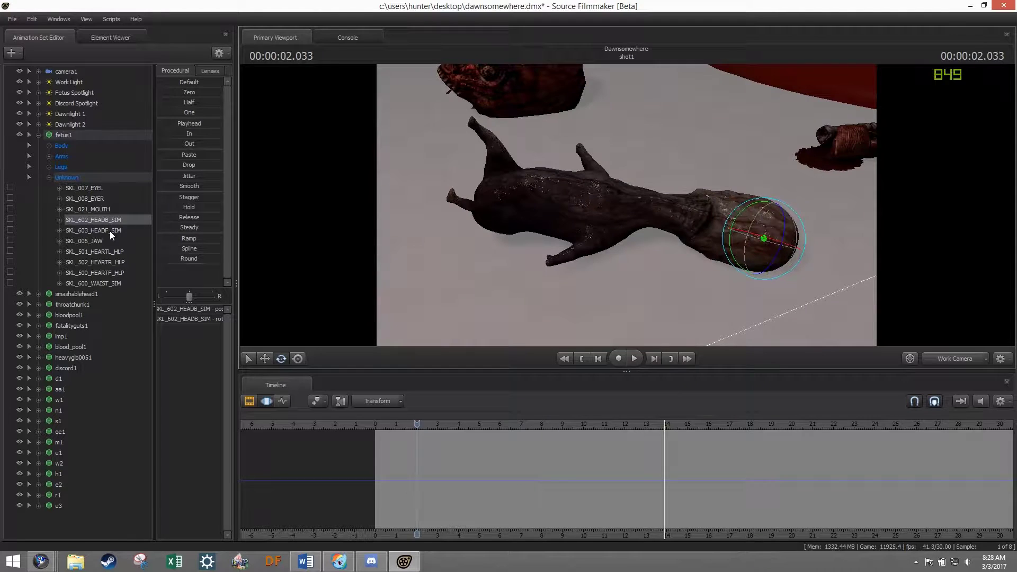
Step: Select the Bip01_Spine bone in the Body group at about 1.2 seconds
left_click(713, 248)
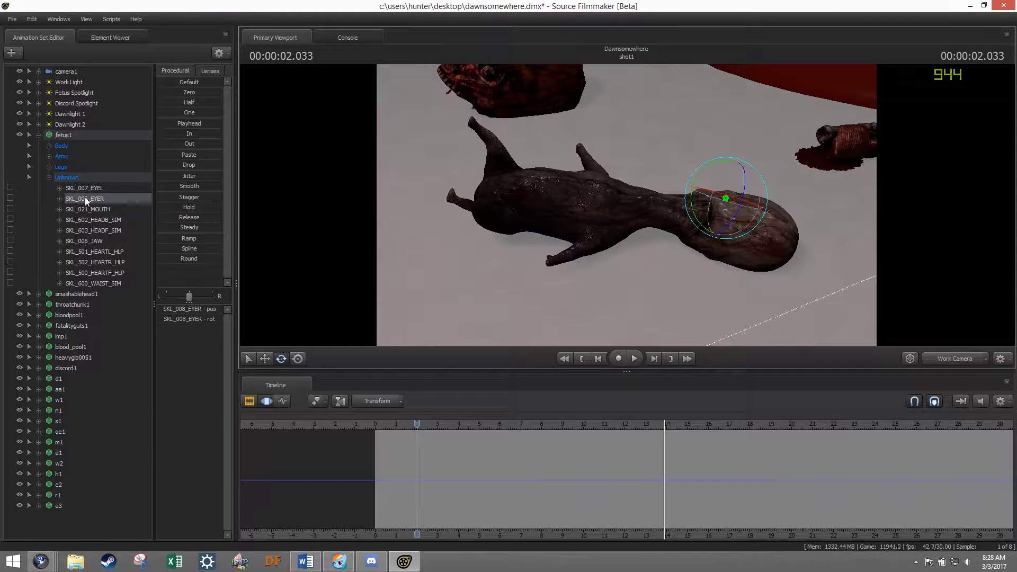
left_click(49, 177)
left_click(49, 146)
left_click(60, 178)
left_click(95, 178)
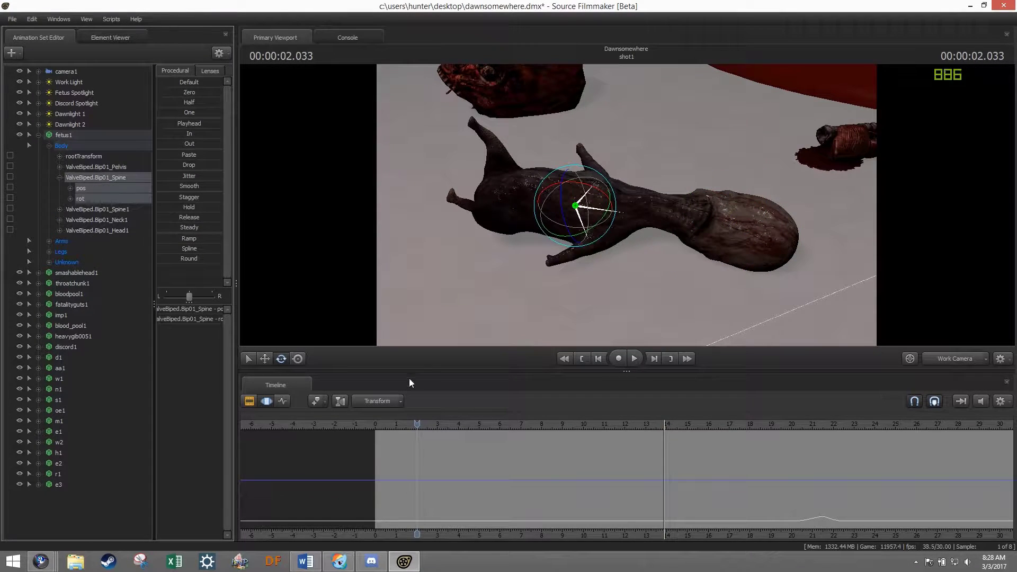
left_click(401, 439)
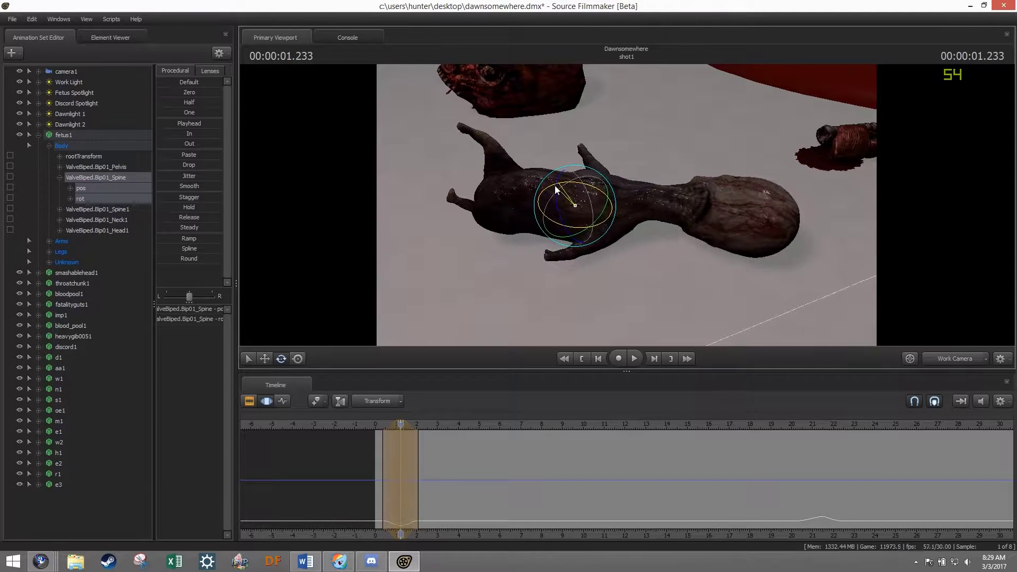
Step: Select both spine bones, repeat their motion along the shot, and play it back
left_click(98, 209)
left_click(60, 177)
left_click(96, 177, "ctrl")
mouse_move(401, 467)
left_mouse_down()
mouse_move(381, 466)
mouse_move(748, 466)
mouse_move(398, 436)
left_mouse_up()
left_click(632, 363)
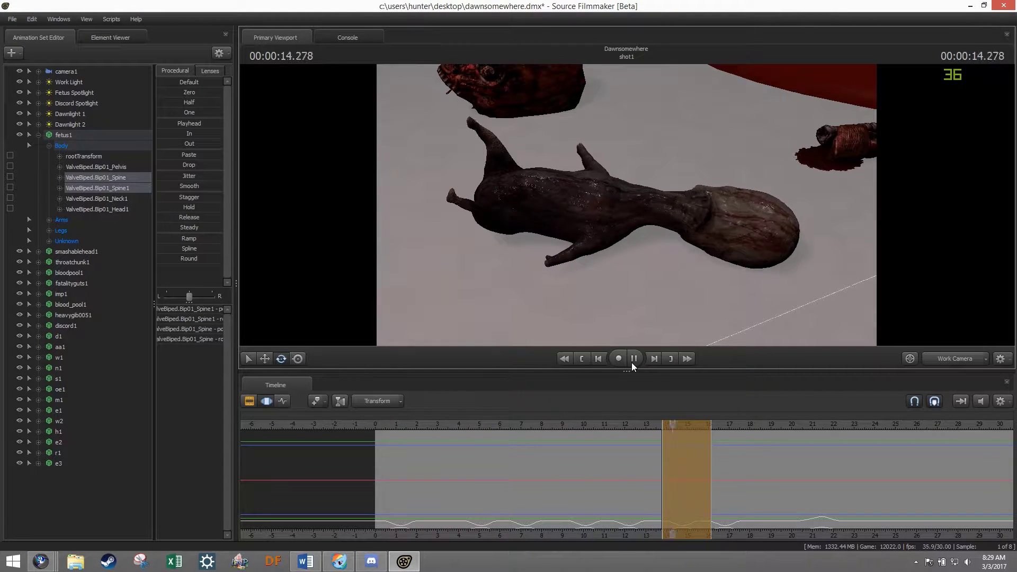
left_click(631, 362)
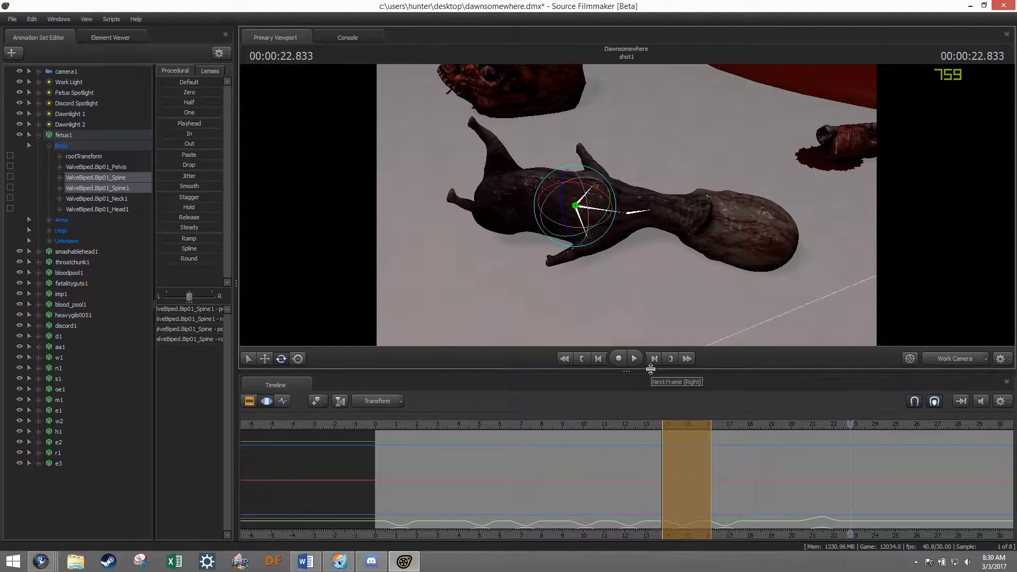
Step: Rotate the head at 1.119 seconds to key a nod and check it
left_click(401, 424)
left_click(97, 209)
left_click(398, 467)
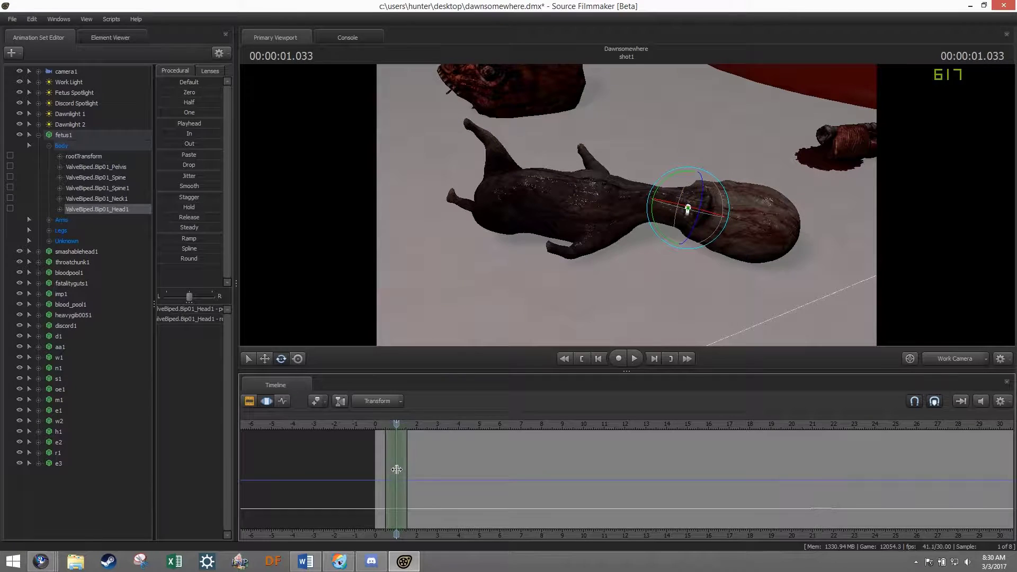
left_click_drag(698, 178, 706, 186)
left_click(633, 361)
left_click(633, 360)
Step: Repeat the head movement around 12.6 seconds, select the neck, and preview the result
left_click_drag(398, 468, 638, 469)
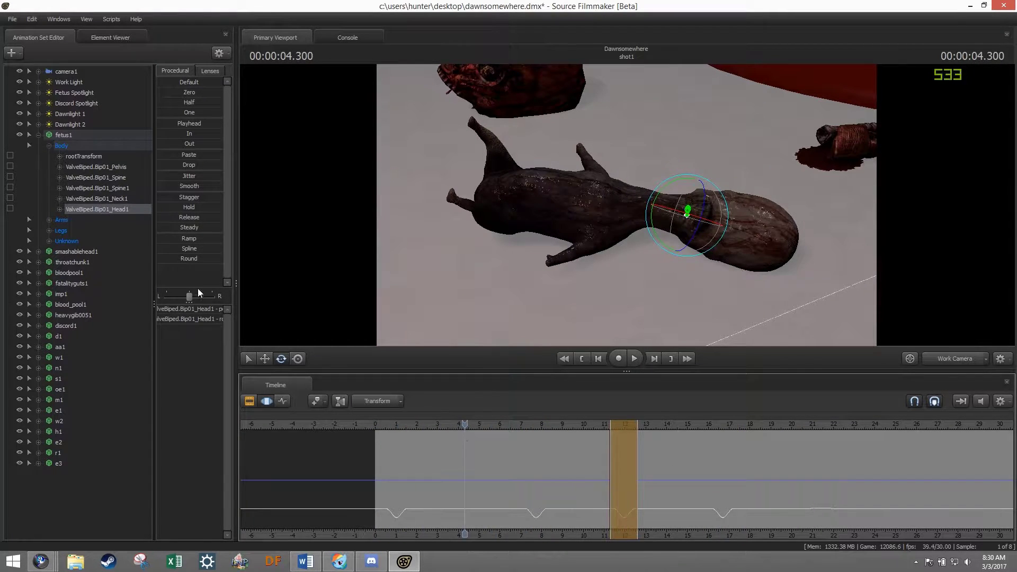
left_click(416, 466)
left_click(655, 206)
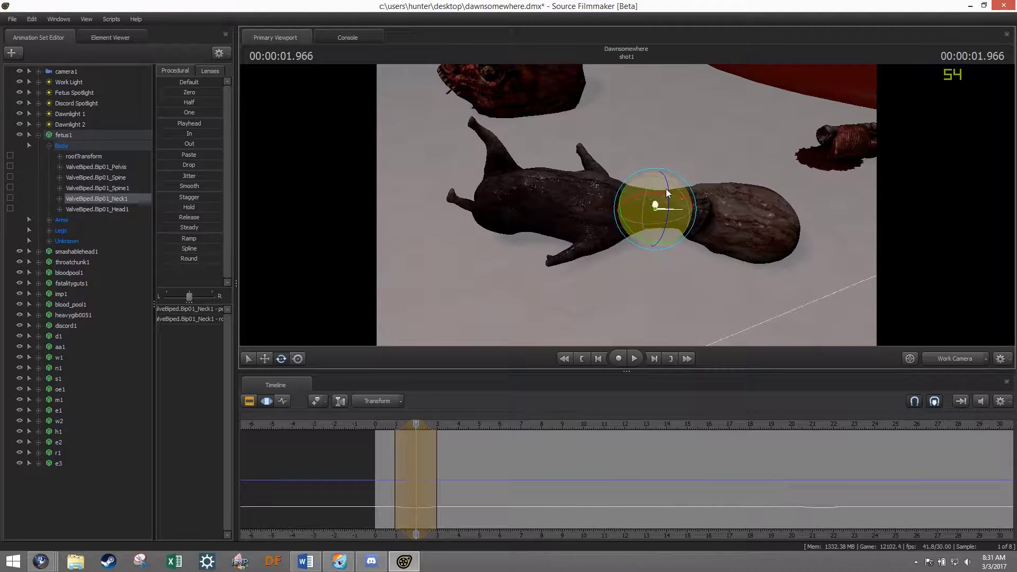
key("space")
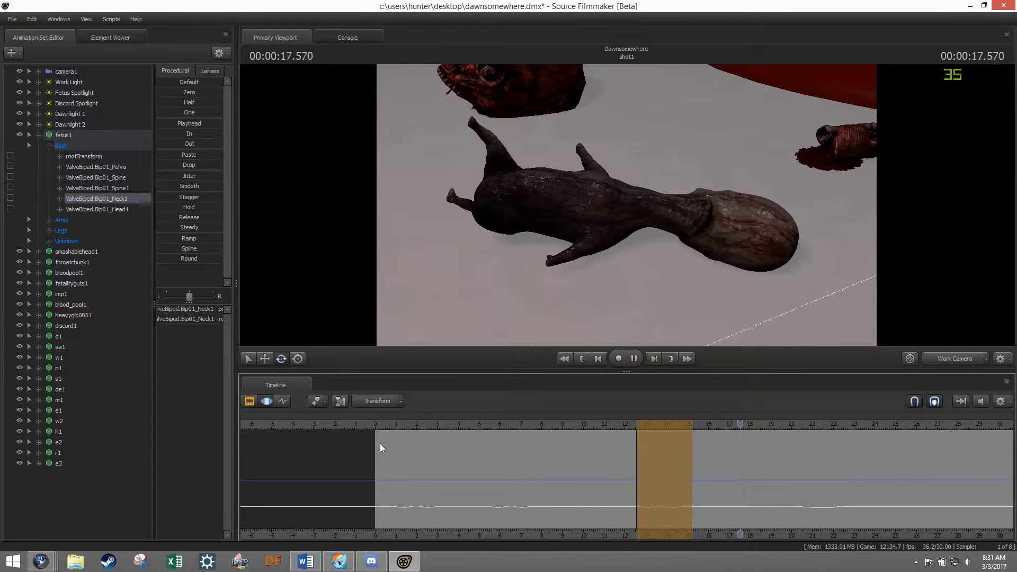
key("space")
Step: Pose the left thigh, left foot and right thigh around 3–3.5 seconds and preview
left_click(61, 167)
left_click(98, 178)
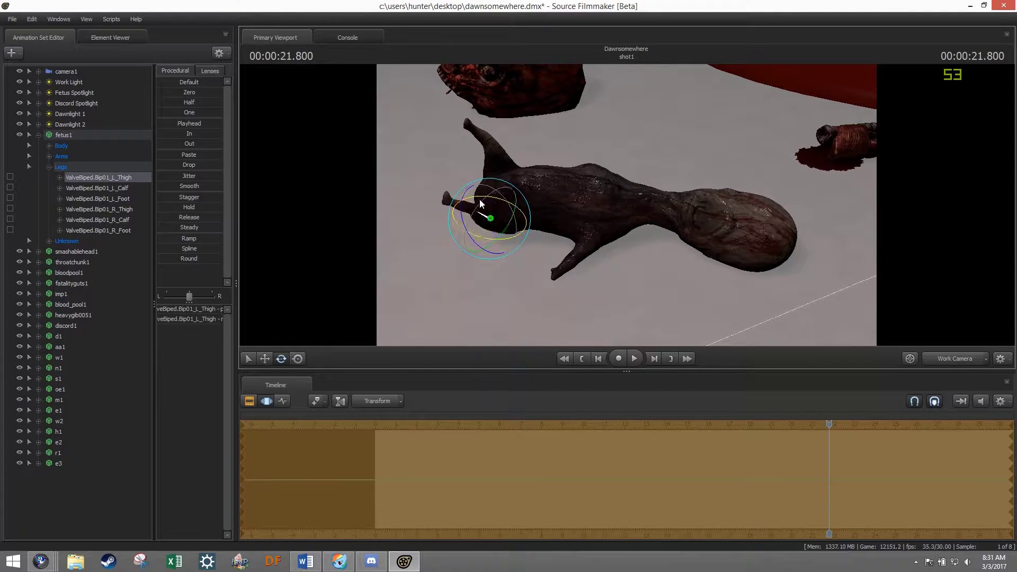
left_click(90, 198)
left_click(431, 425)
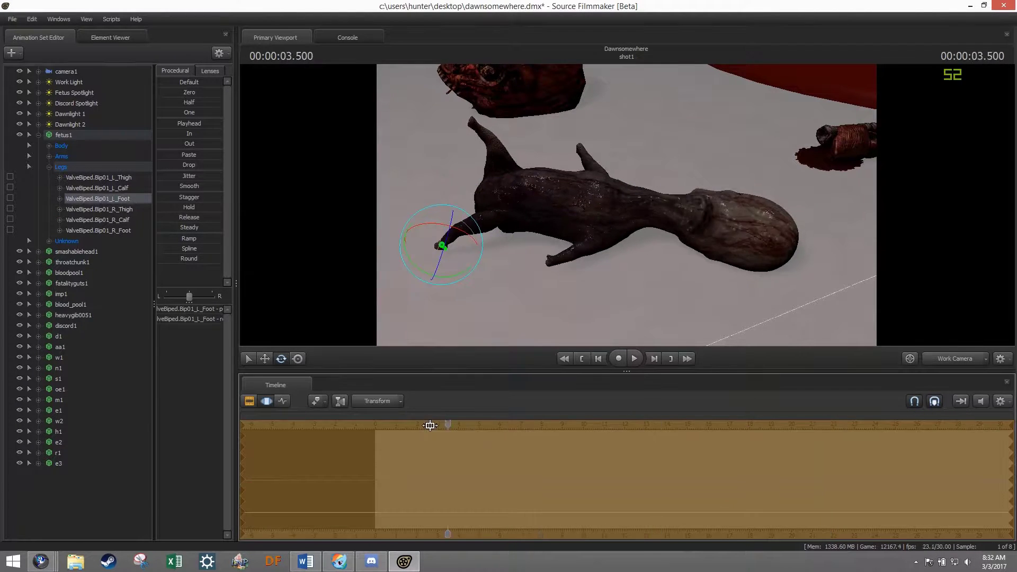
left_click(99, 209)
left_click(439, 424)
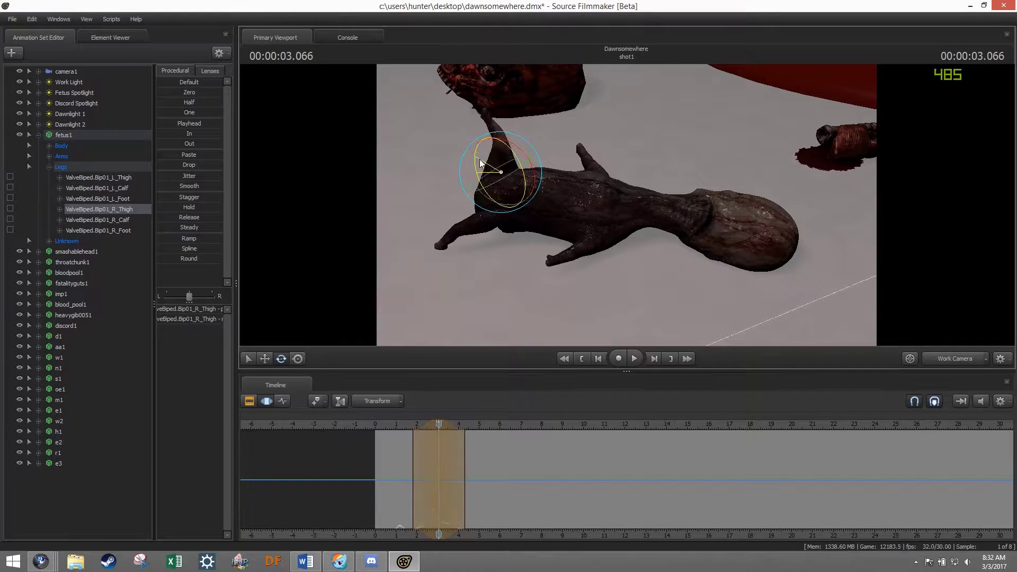
key("space")
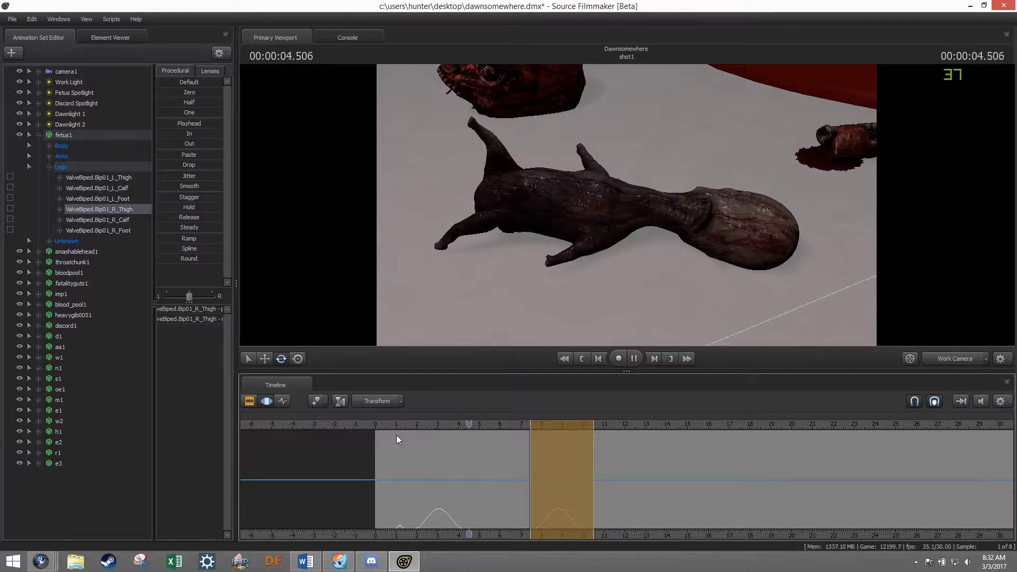
key("space")
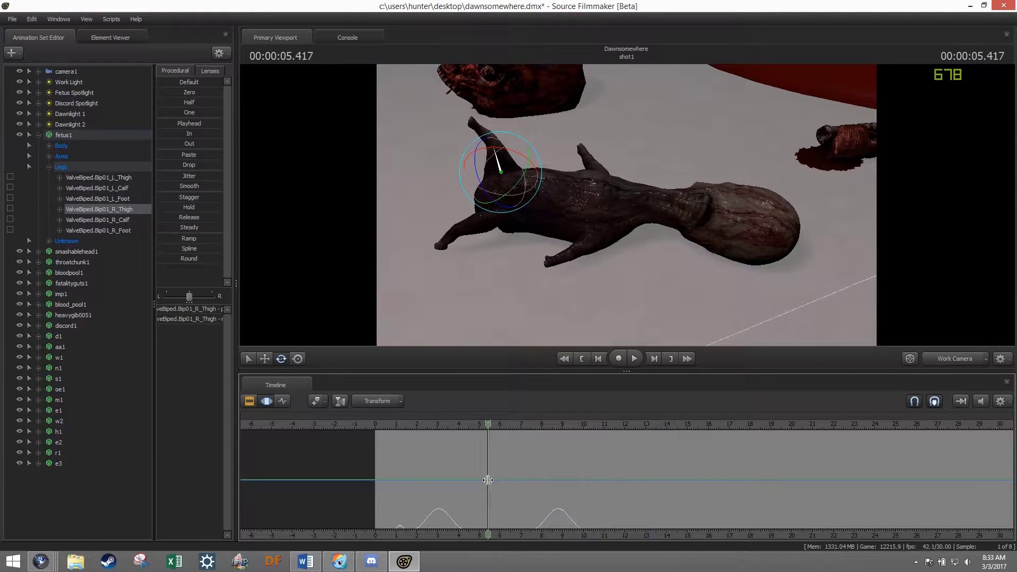
Step: Play back the leg twitches from around 15 seconds
left_click_drag(484, 456, 689, 456)
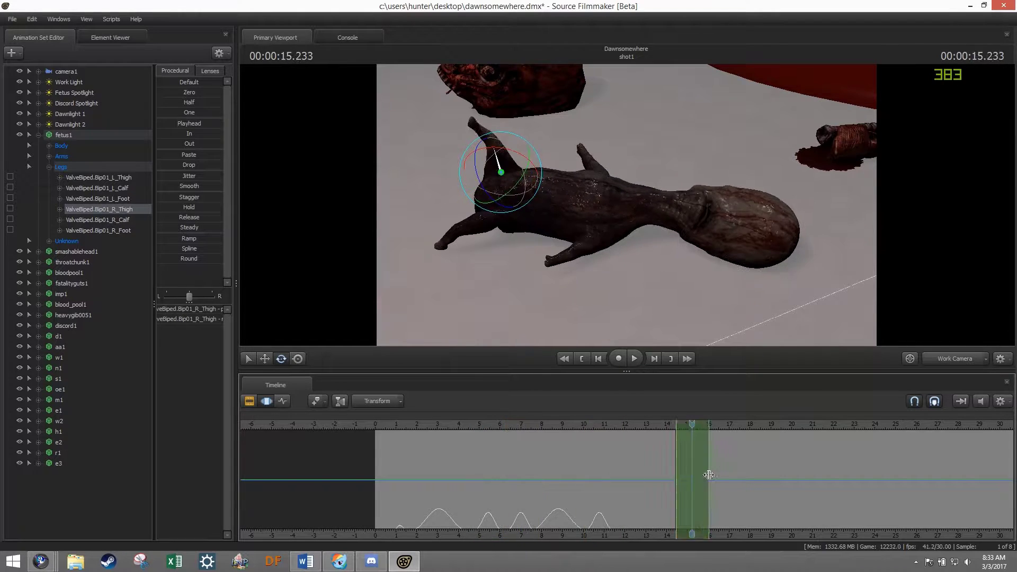
key("space")
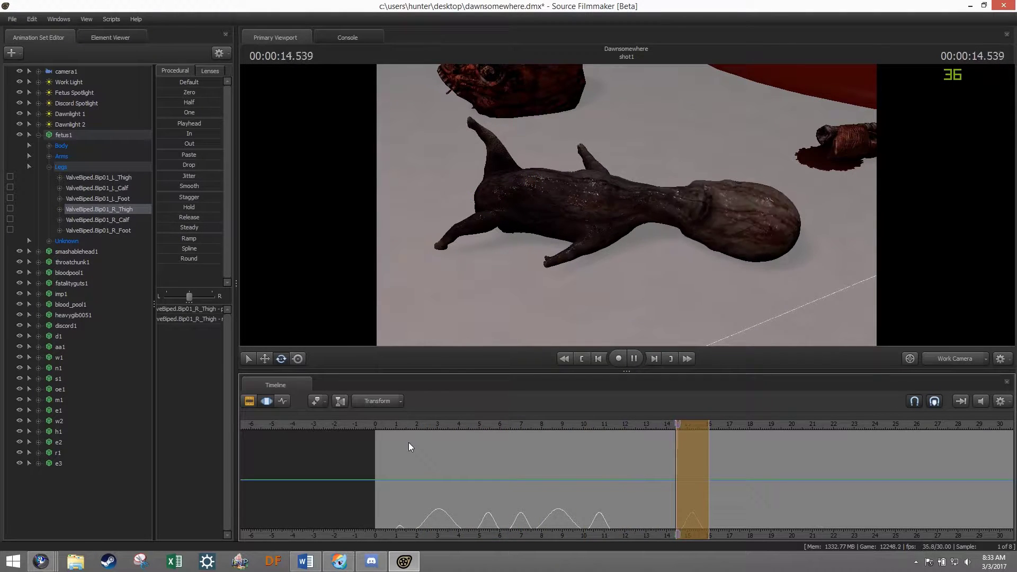
key("space")
Step: Expand the arm bones, select the right upper arm and hand, and preview 0–5 seconds
left_click(29, 156)
left_click(104, 198)
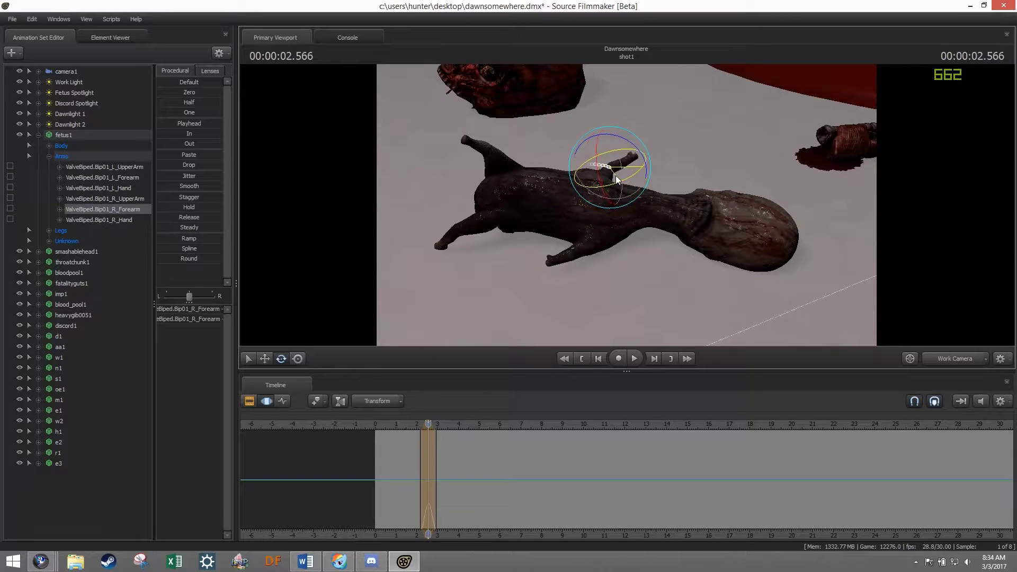
left_click(616, 125)
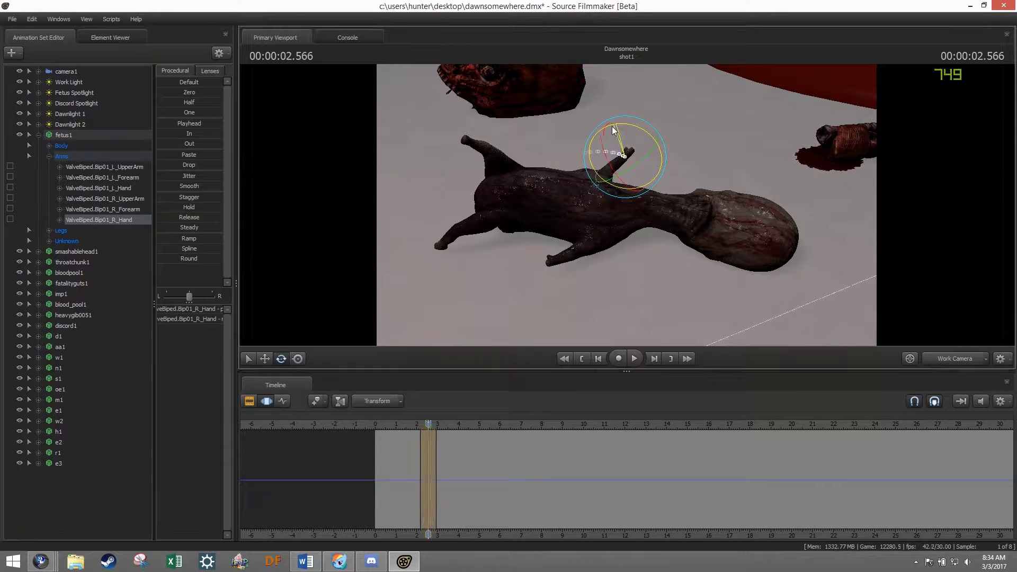
key("space")
key("space")
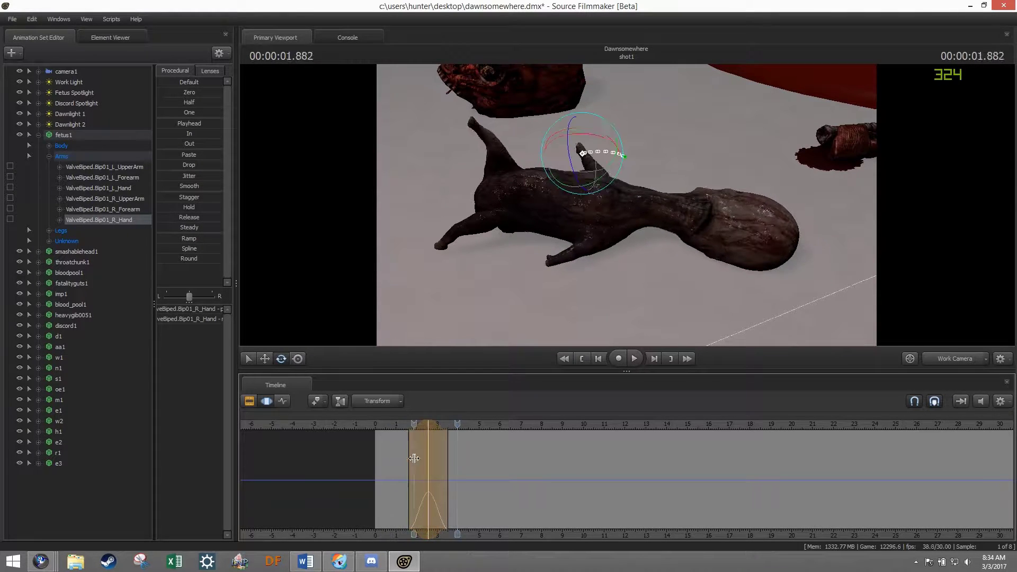
mouse_move(386, 433)
left_mouse_down()
mouse_move(434, 450)
mouse_move(395, 438)
left_mouse_up()
Step: Twitch the right upper arm, forearm and hand together around 2–3 seconds and play it back
key("space")
left_click(105, 199, "shift")
key("space")
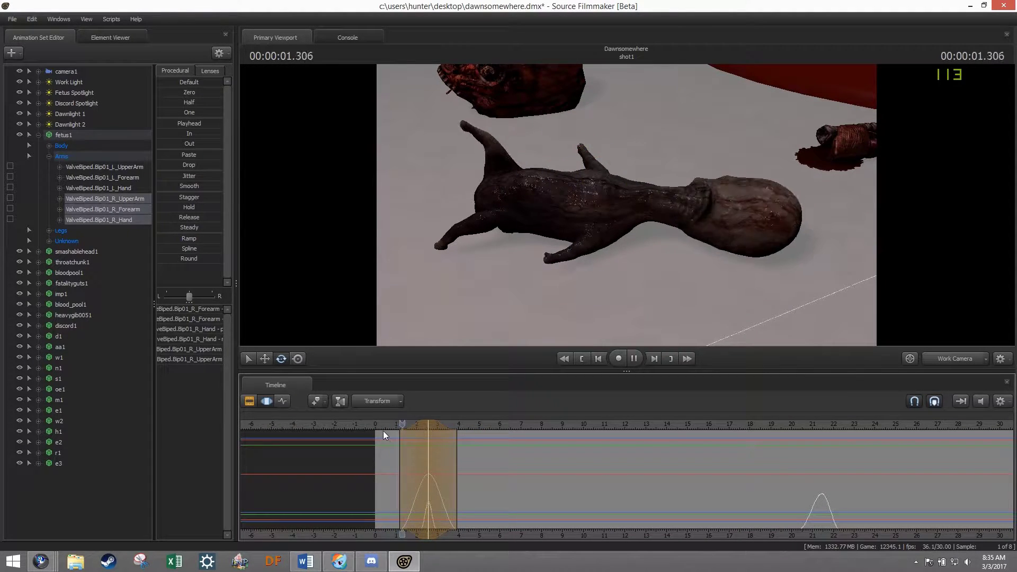
key("space")
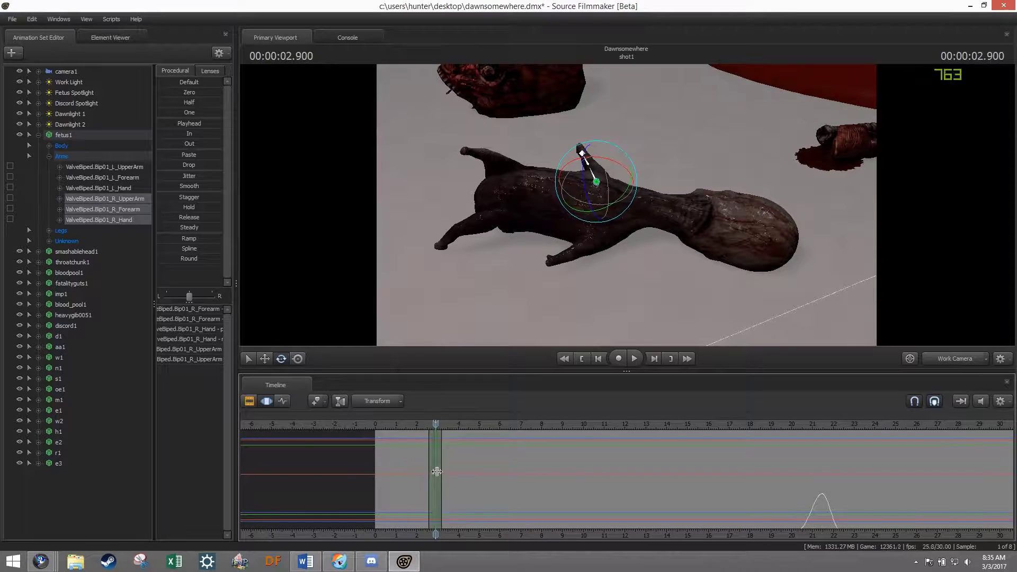
left_click(584, 166)
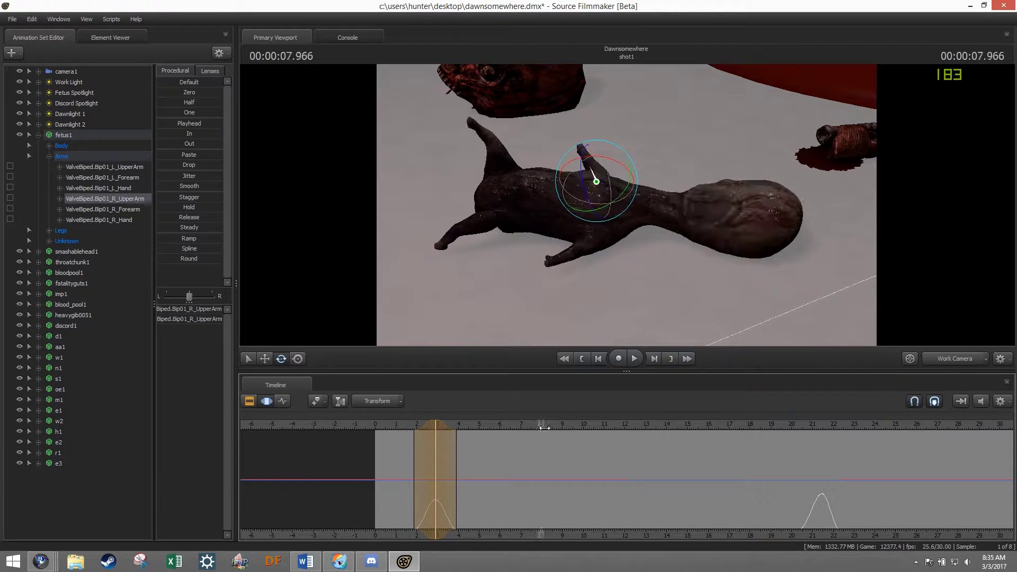
left_click(99, 220)
left_click(585, 159, "ctrl")
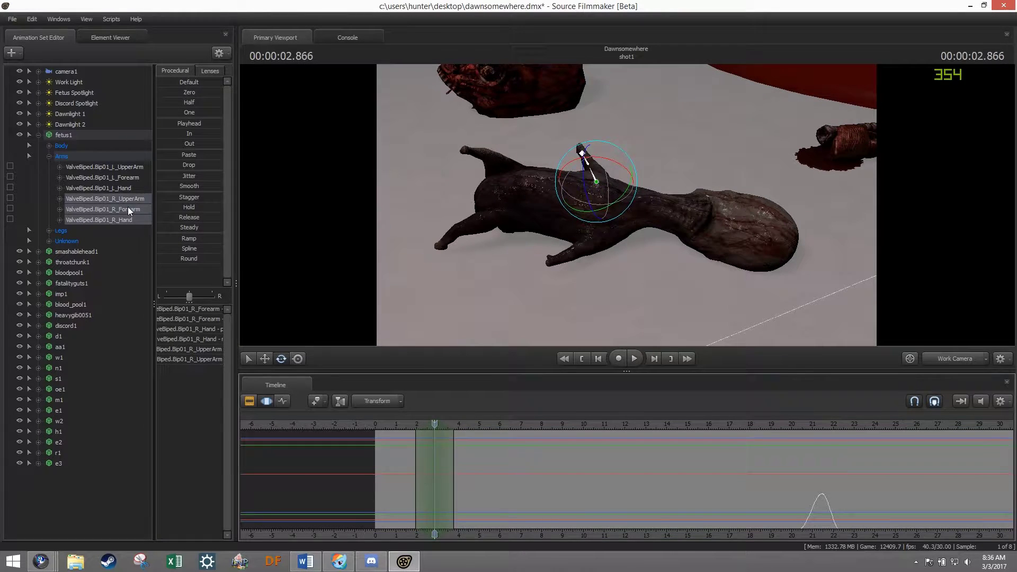
Step: Key further forearm and upper-arm twitches over 11–16 seconds and play the result
left_click(589, 177)
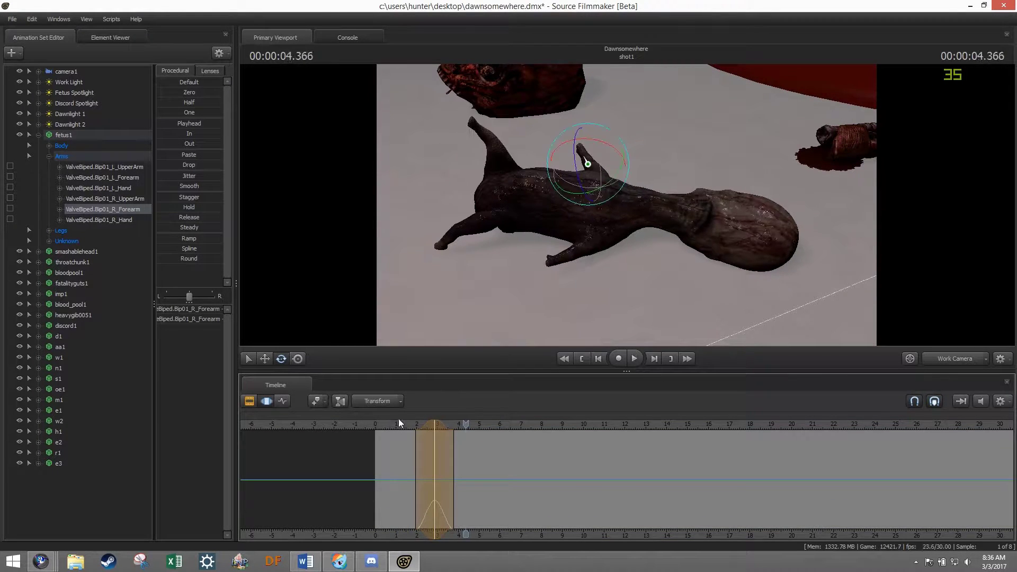
key("space")
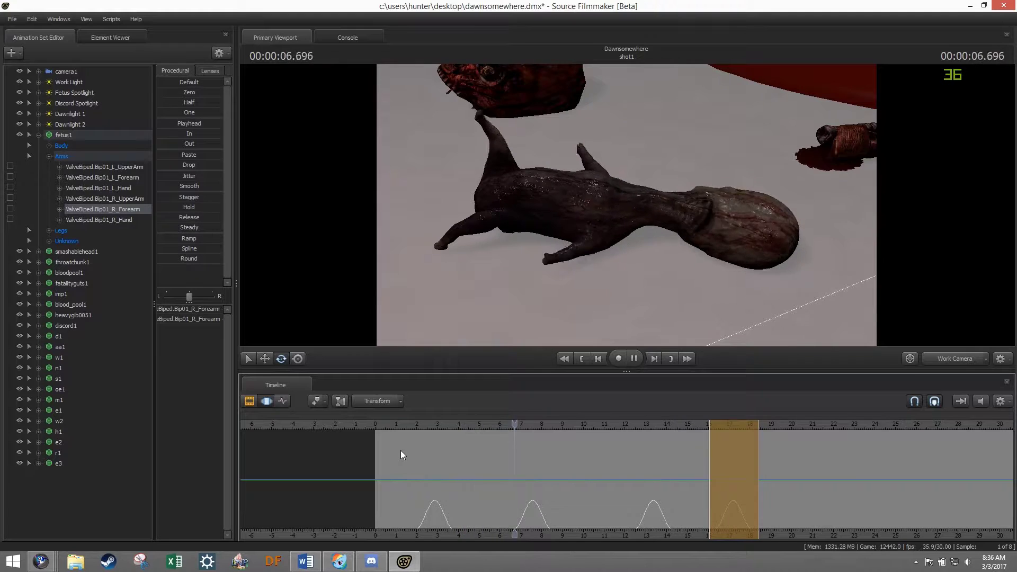
key("space")
key("Up")
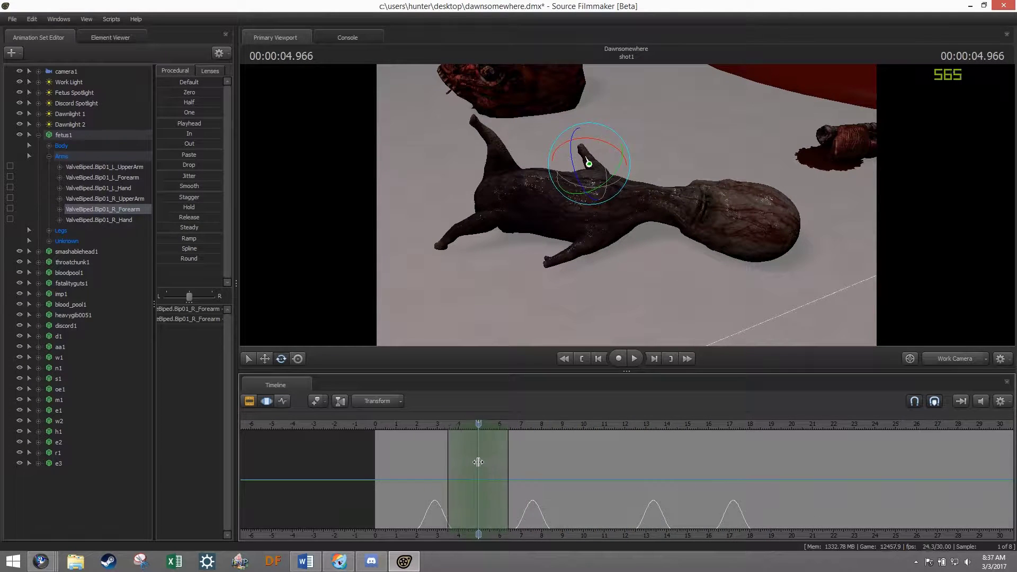
left_click_drag(401, 455, 711, 471)
key("space")
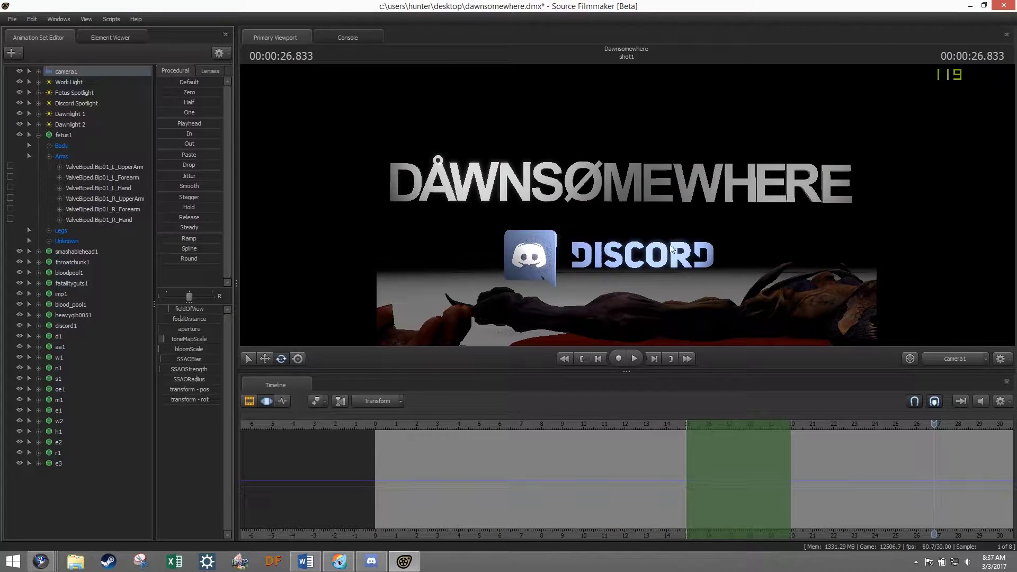
Step: Frame camera1 and switch off the Work Light, Discord Spotlight and both Dawnlights
left_click_drag(695, 212, 695, 212)
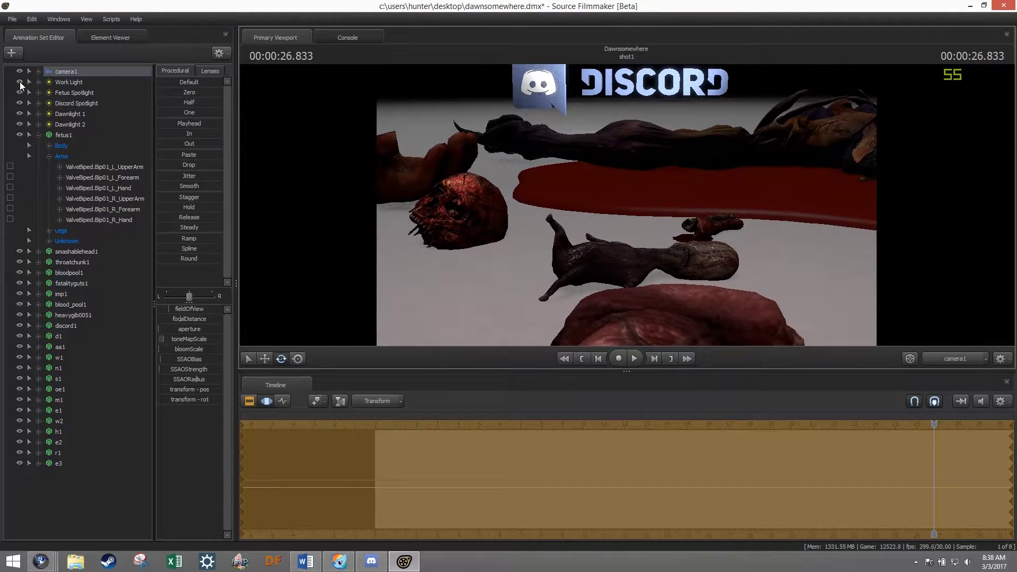
left_click(20, 82)
left_click(19, 103)
left_click(20, 114)
left_click(19, 124)
left_click(362, 420)
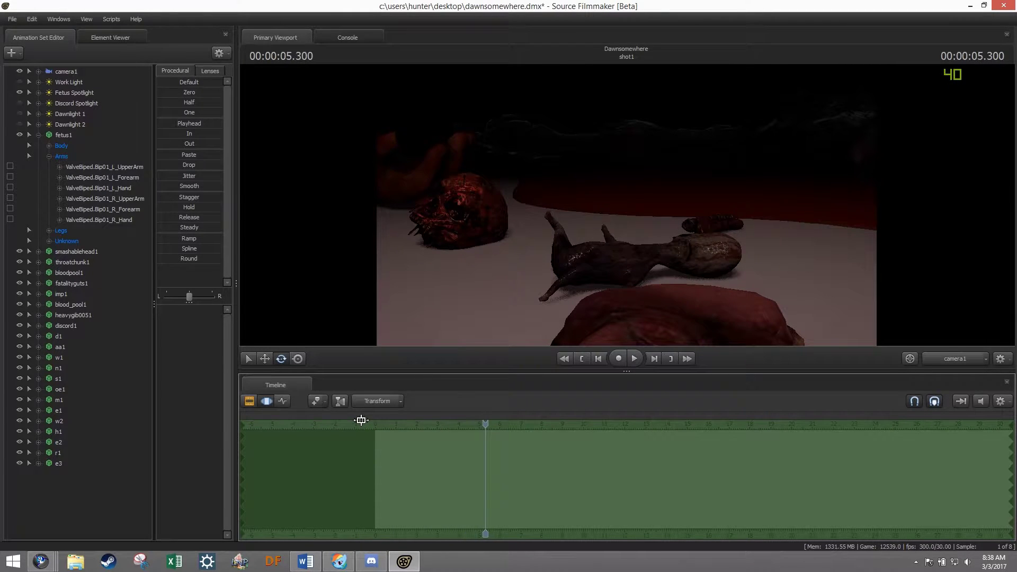
left_click_drag(406, 441, 416, 441)
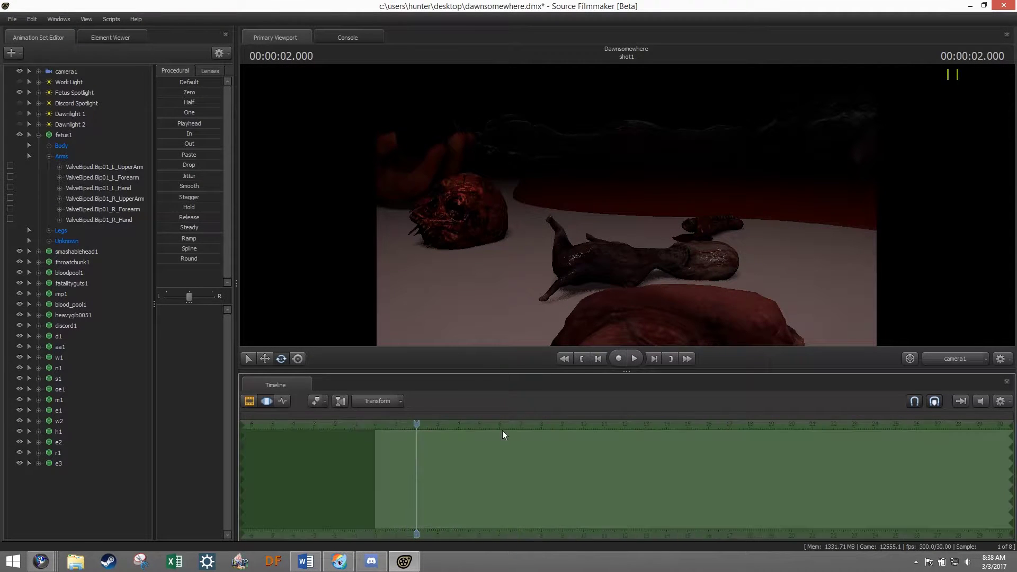
Step: Select camera1 in the motion editor, play from 1.5 seconds and re-enable the Discord Spotlight
left_click(66, 71)
key("F3")
key("F4")
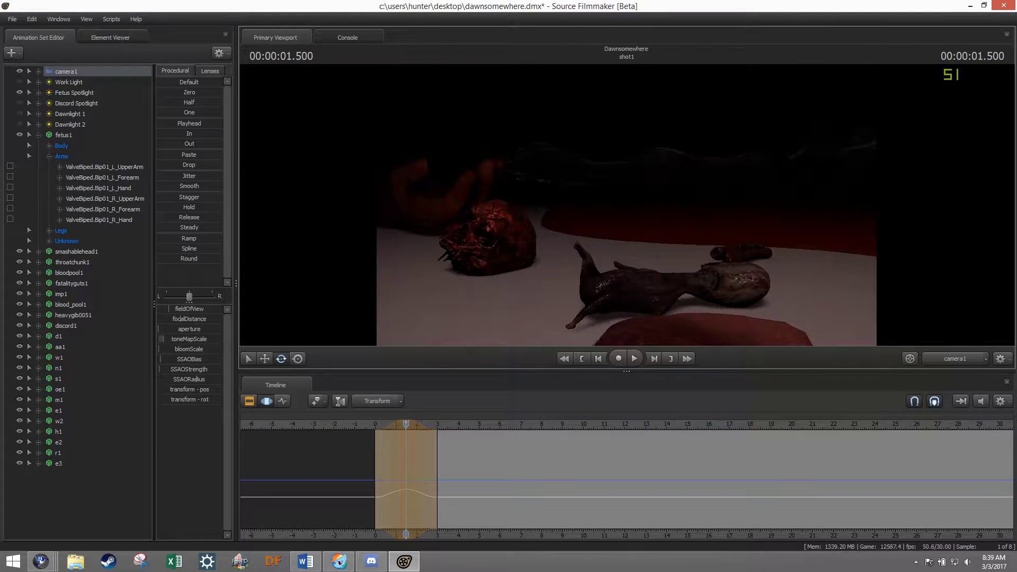
left_click(991, 450)
key("space")
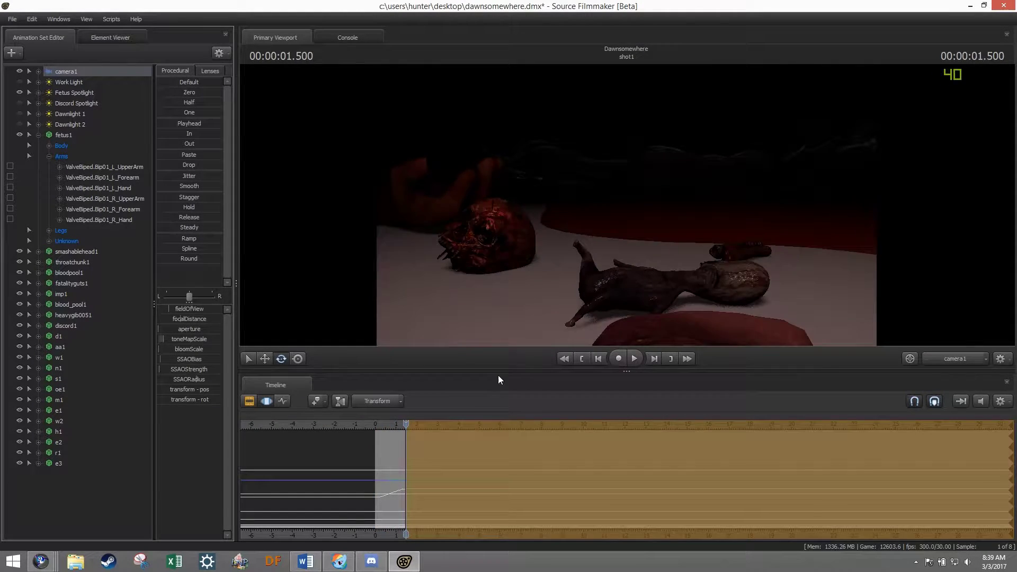
left_click(20, 103)
left_click(768, 423)
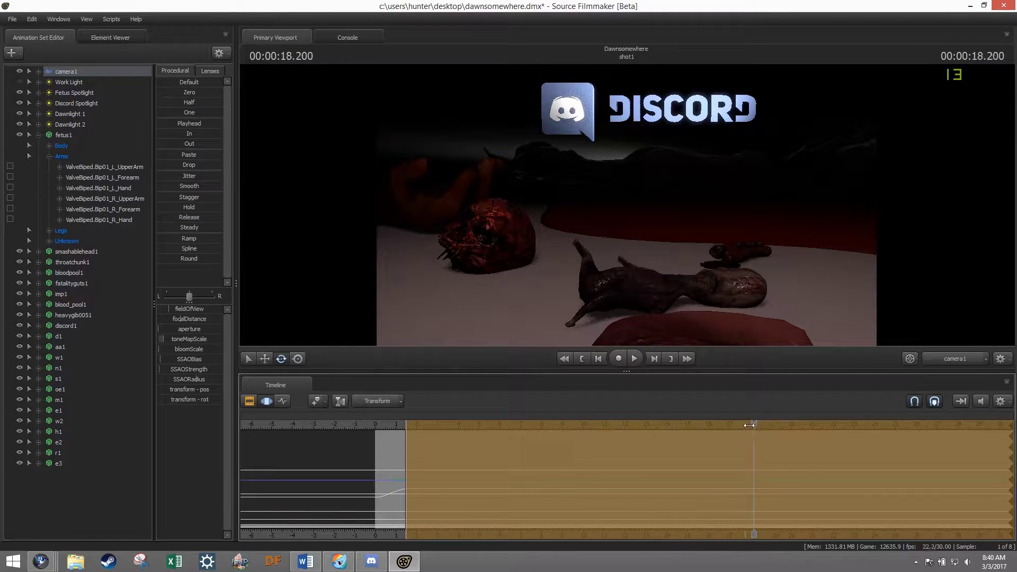
left_click_drag(773, 425, 747, 444)
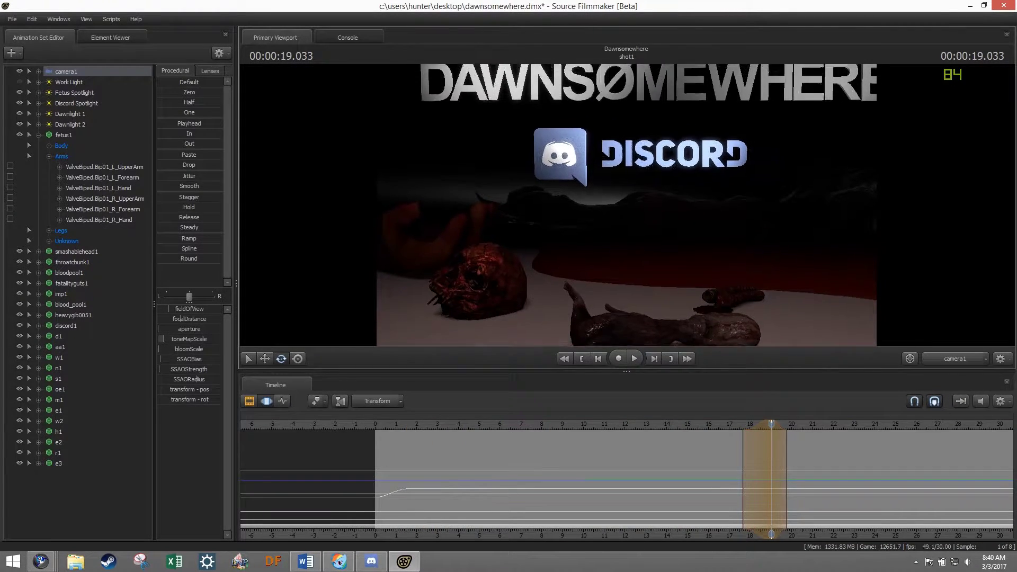
Step: Save the session, replay the shot and title ending, then scrub back to about 16.9 seconds
key("ctrl+s")
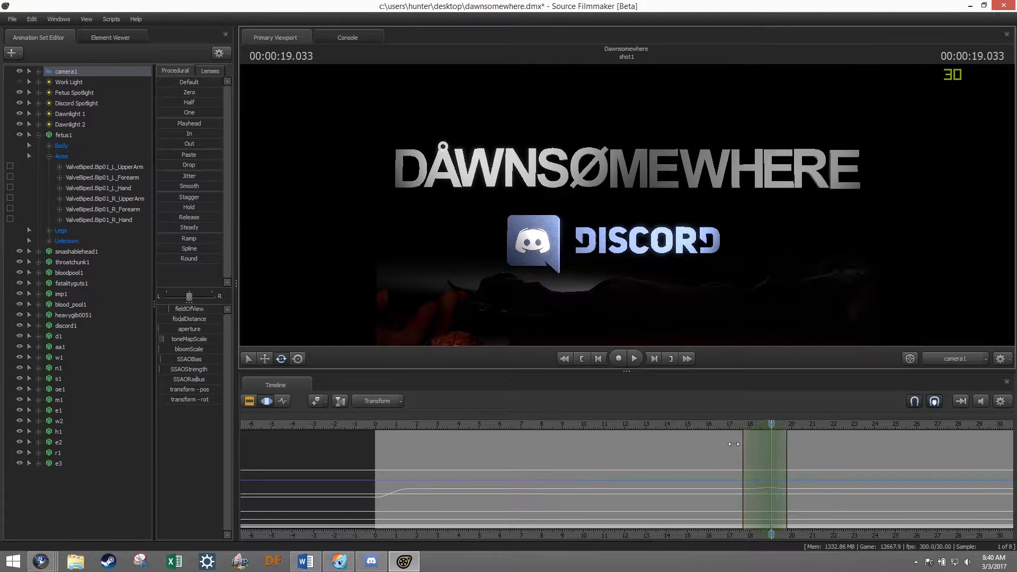
left_click(376, 424)
key("space")
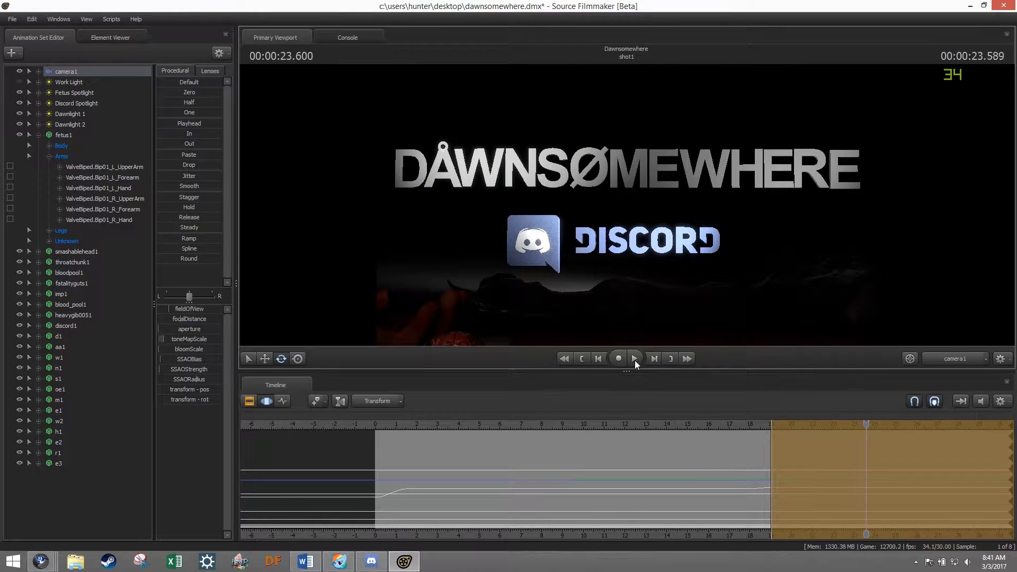
left_click(634, 359)
left_click(771, 459)
key("space")
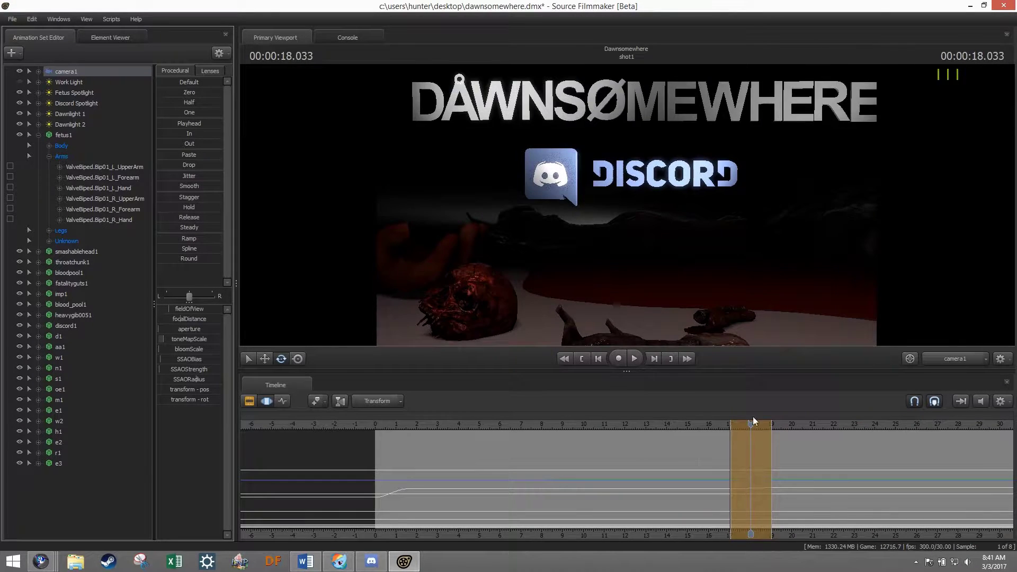
key("space")
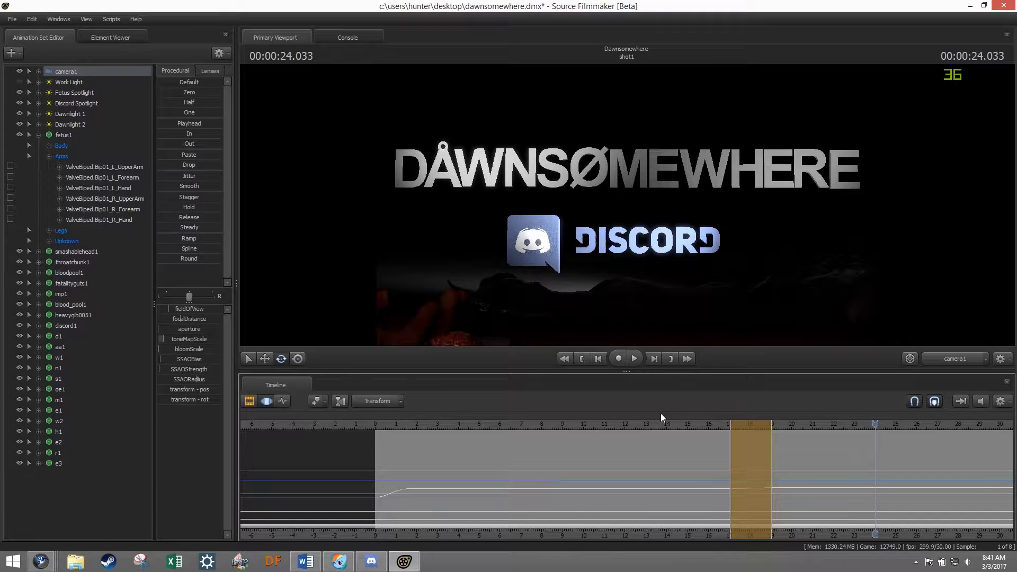
left_click_drag(767, 432, 728, 435)
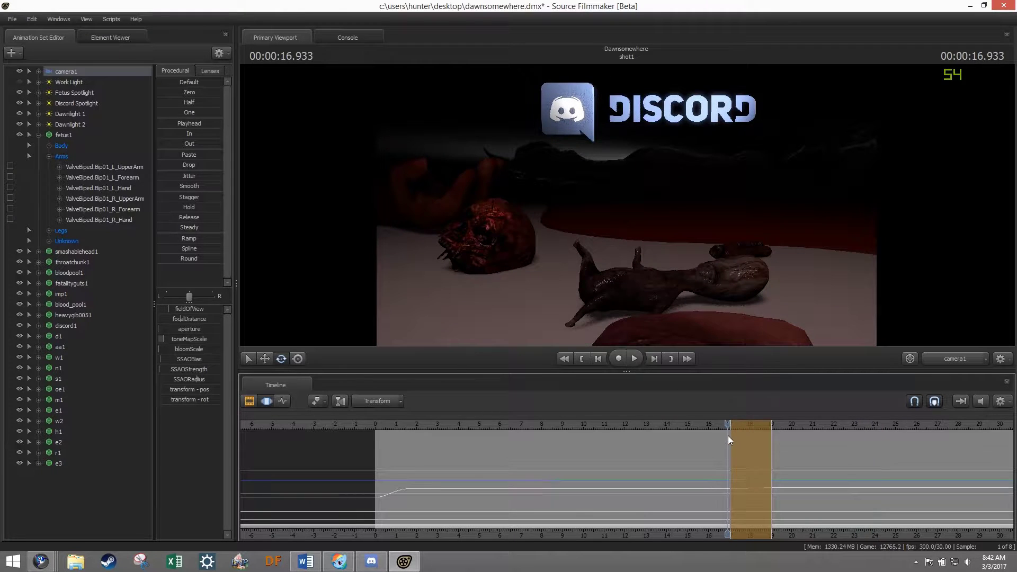
Step: Collapse the fetus1 controls, select the title lights and step to about 16.5 seconds
left_click(38, 135)
left_click(75, 103)
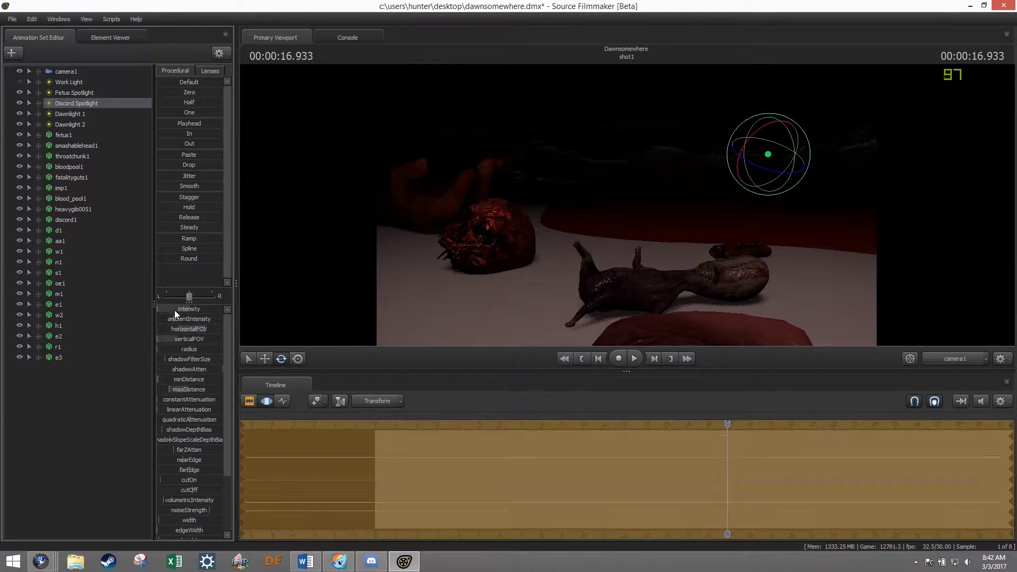
left_click(70, 124)
left_click(692, 428)
mouse_move(693, 429)
left_mouse_down()
mouse_move(720, 441)
mouse_move(736, 427)
left_mouse_up()
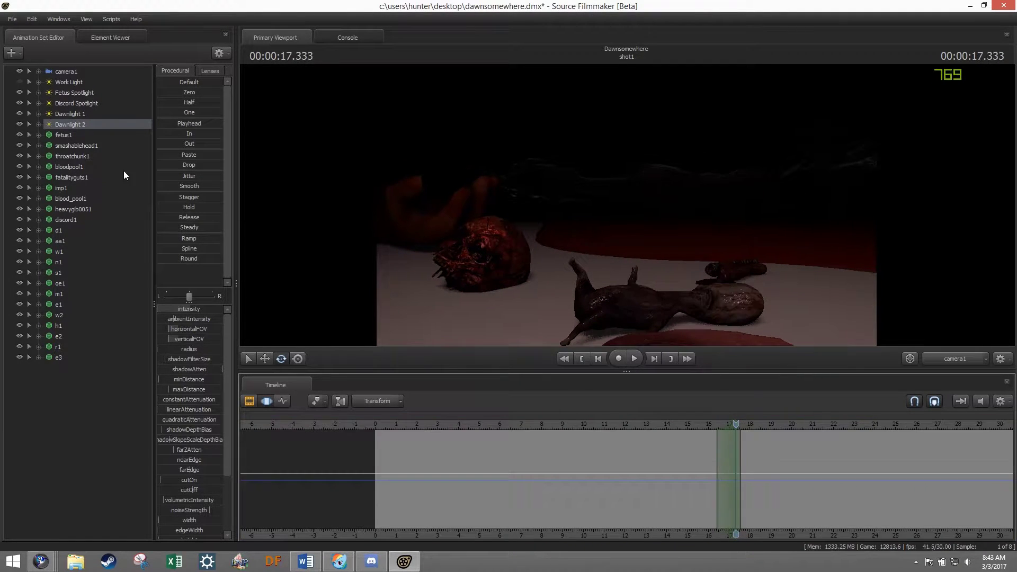
Step: Raise the Discord Spotlight's intensity min/max/default range and preview the title section
left_click(75, 103)
right_click(189, 309)
left_click(200, 309)
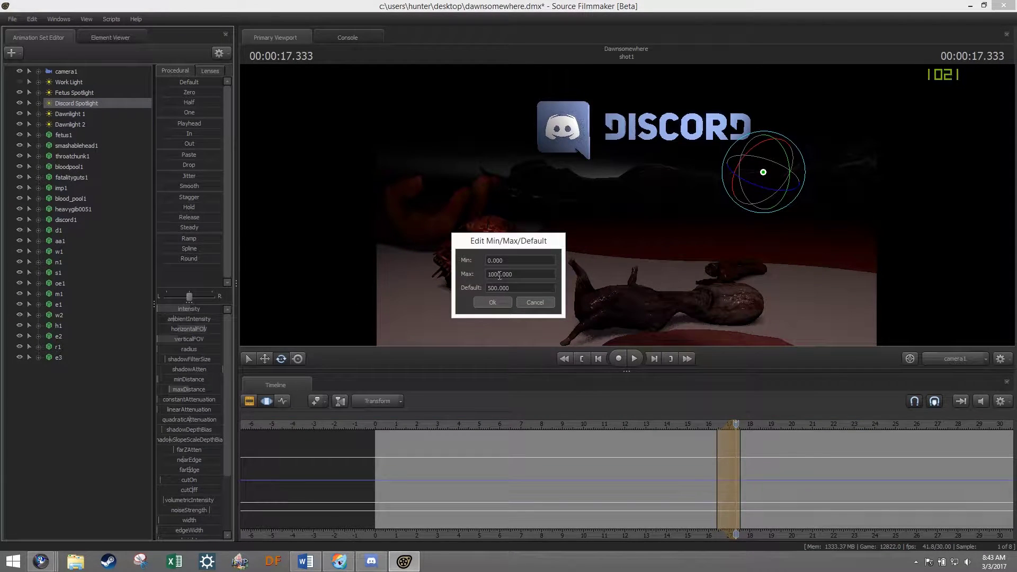
left_click(492, 302)
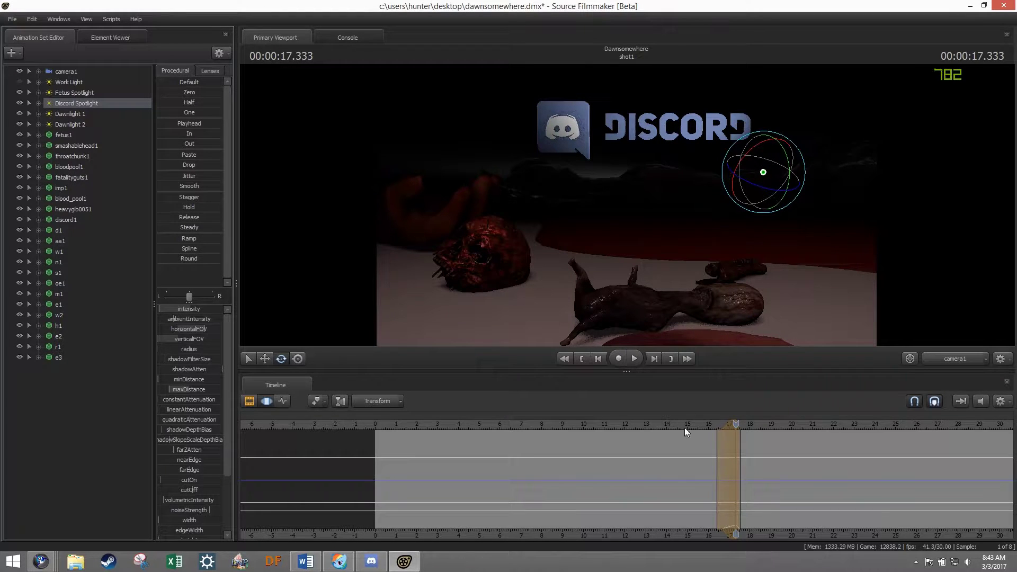
key("space")
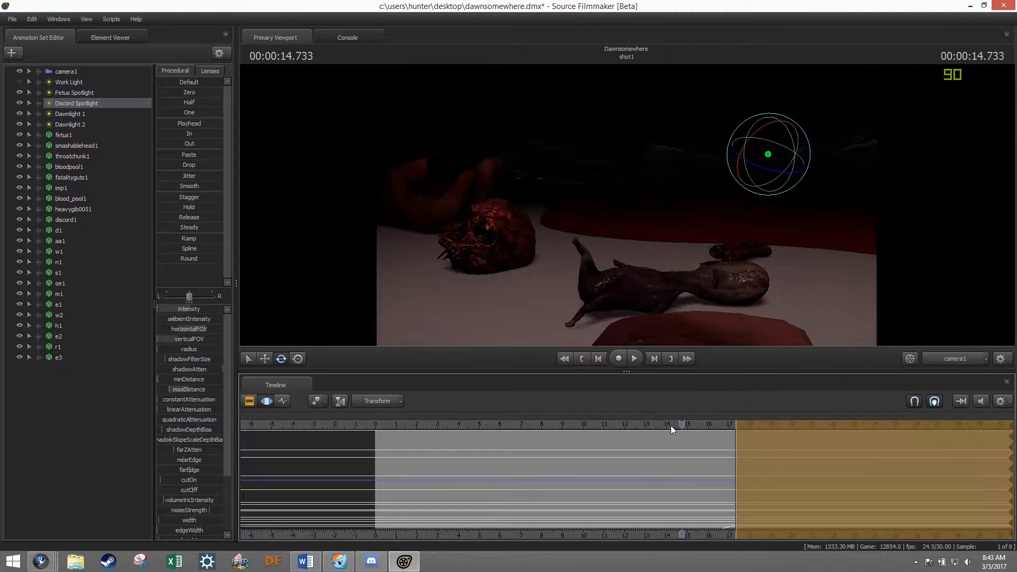
key("space")
left_click(741, 457)
Step: Raise the intensity min/max/default ranges of Dawnlight 1 and Dawnlight 2
left_click(69, 114)
right_click(180, 309)
left_click(198, 317)
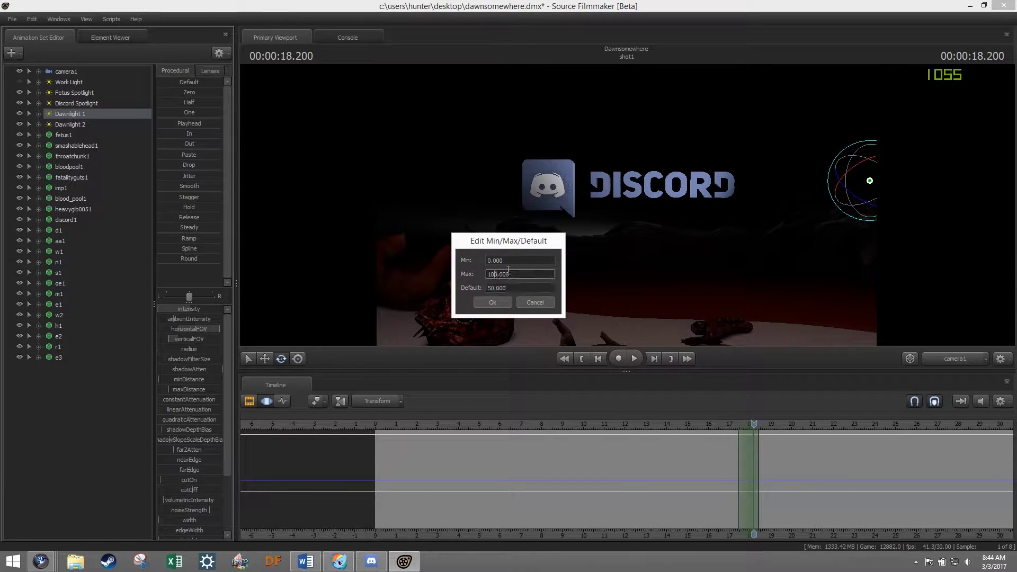
left_click(551, 310)
left_click(91, 128)
right_click(188, 309)
left_click(199, 317)
left_click(551, 310)
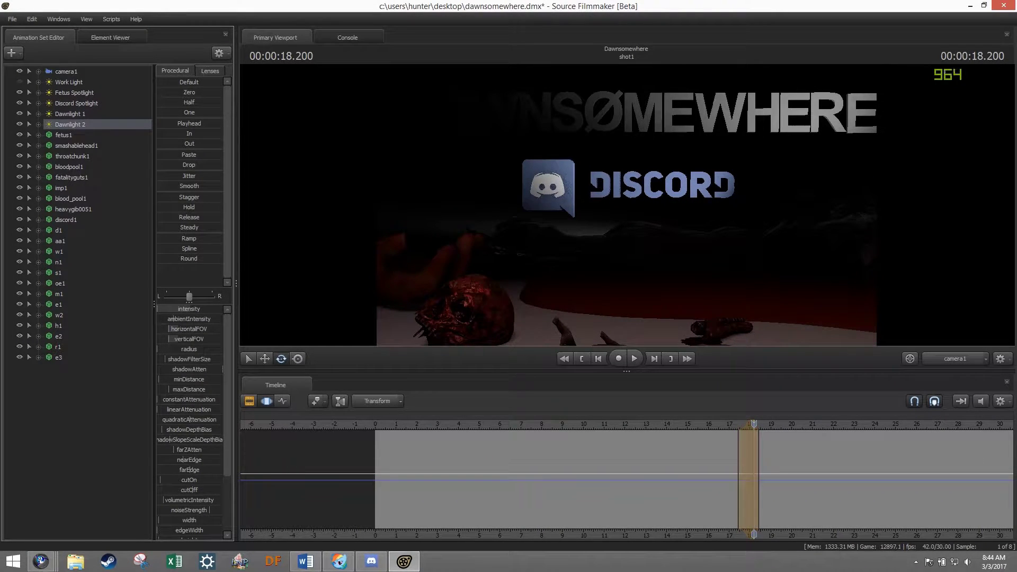
Step: Select both Dawnlights and play the ending to check the title lighting
left_click(74, 116, "ctrl")
key("space")
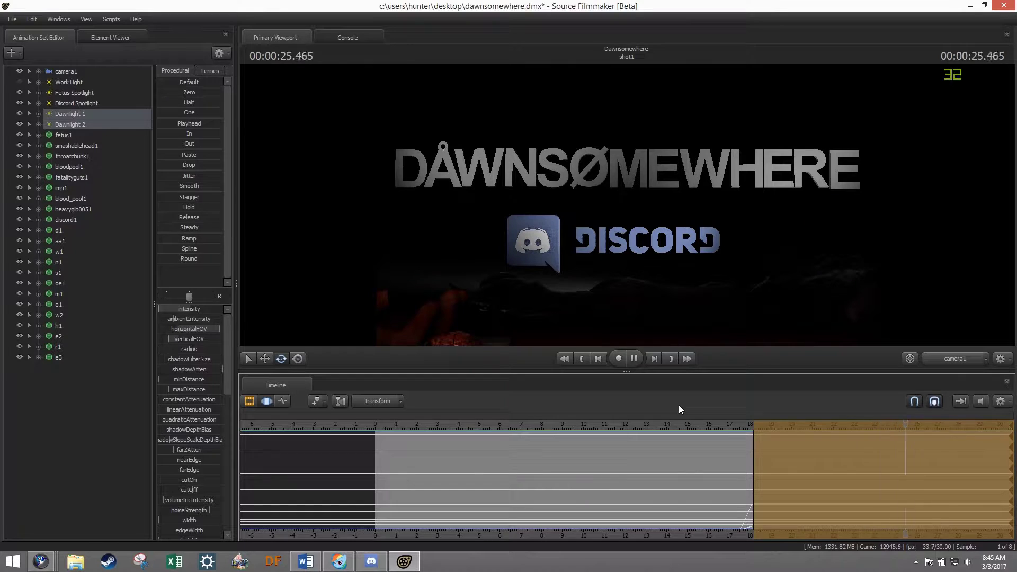
key("F2")
key("space")
Step: Trim shot1's end from about 60 to 37 seconds, just after baby.wav finishes
left_click(668, 428)
scroll(1009, 479, "up", 2)
right_click(667, 465)
mouse_move(690, 459)
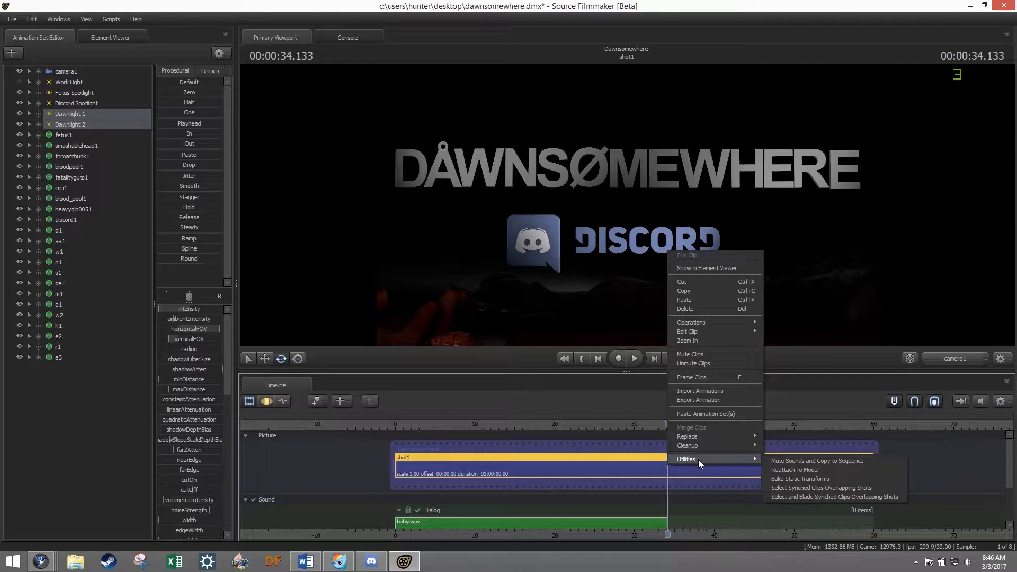
left_click(872, 460)
left_click_drag(871, 460, 660, 464)
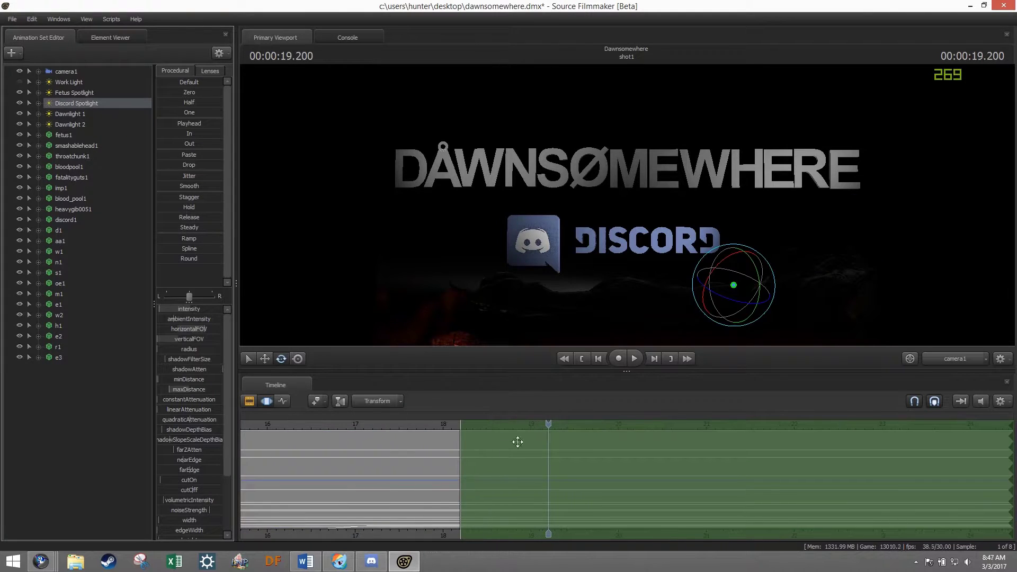
left_click(376, 423)
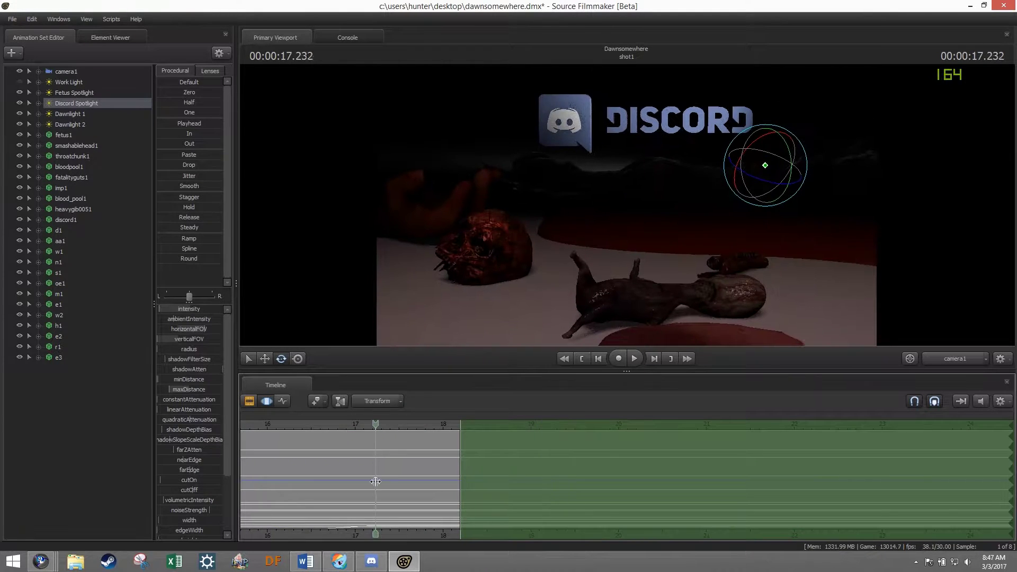
Step: Key Discord Spotlight intensity flickers across time selections between about 18 and 29 seconds
key("space")
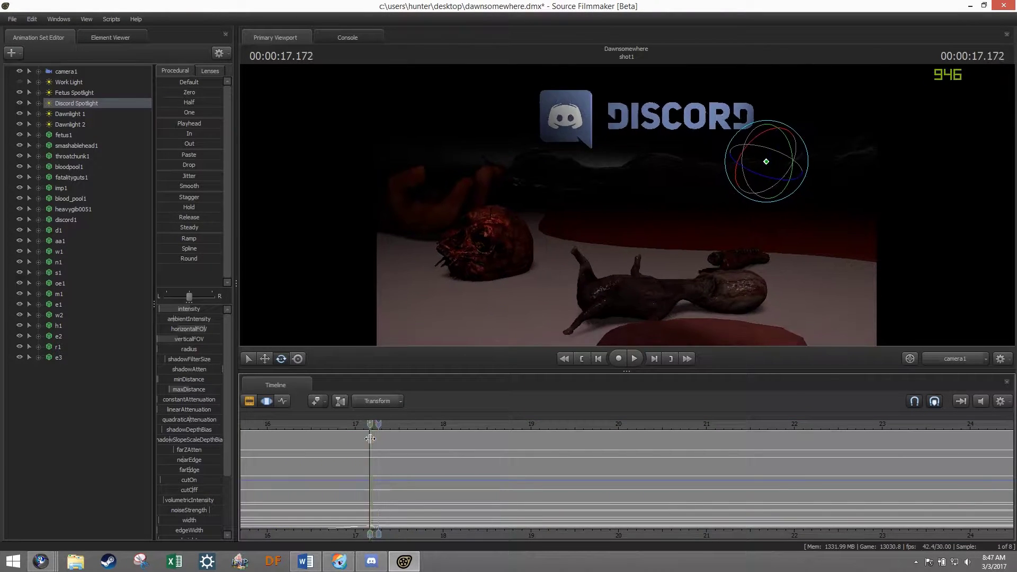
left_click(443, 454)
left_click_drag(444, 454, 784, 470)
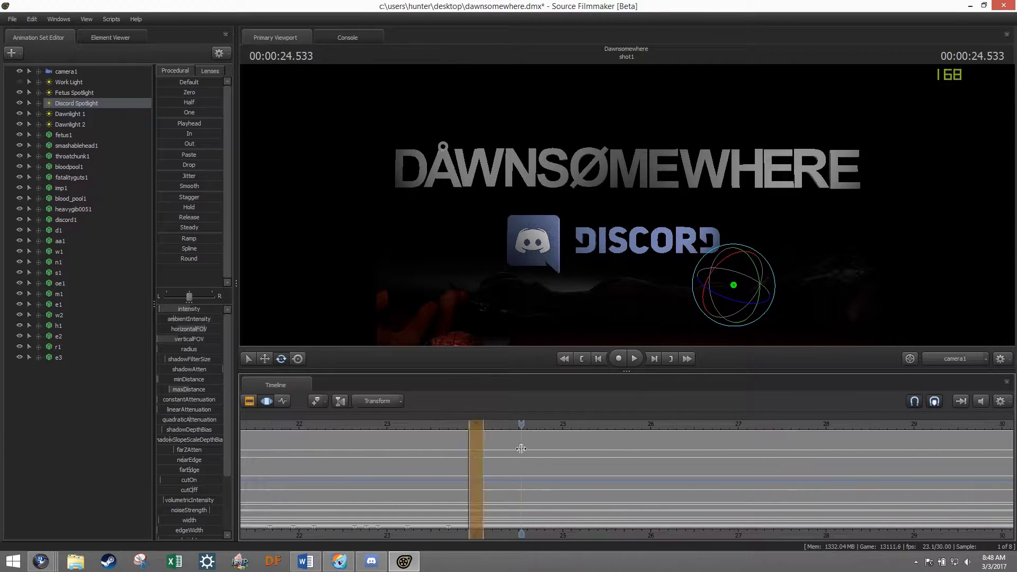
mouse_move(522, 460)
left_mouse_down()
mouse_move(1002, 438)
mouse_move(437, 437)
left_mouse_up()
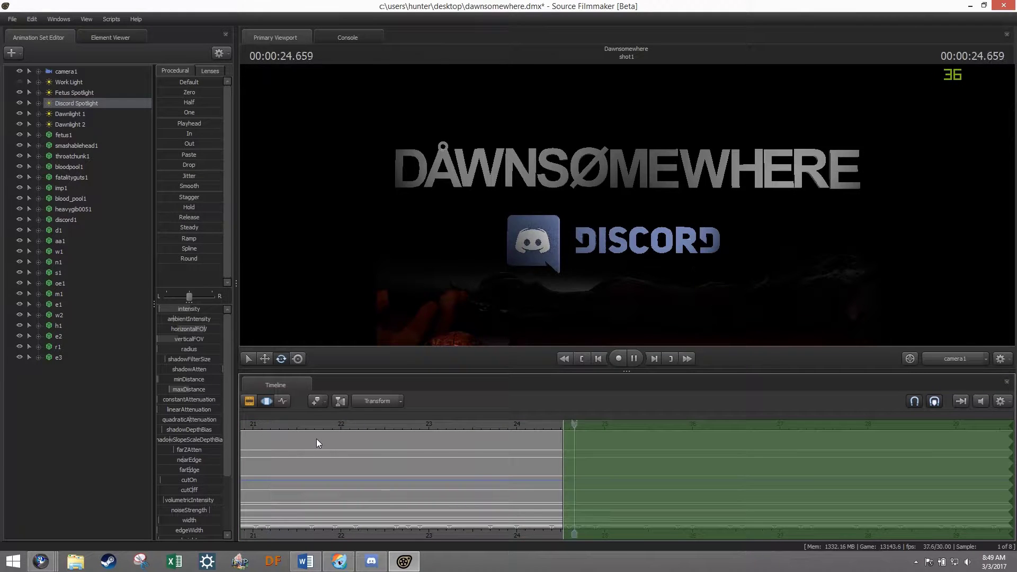
mouse_move(316, 439)
left_mouse_down()
mouse_move(247, 424)
mouse_move(531, 478)
mouse_move(557, 478)
mouse_move(559, 454)
mouse_move(683, 467)
left_mouse_up()
mouse_move(972, 425)
left_mouse_down()
mouse_move(268, 437)
mouse_move(579, 466)
mouse_move(820, 467)
left_mouse_up()
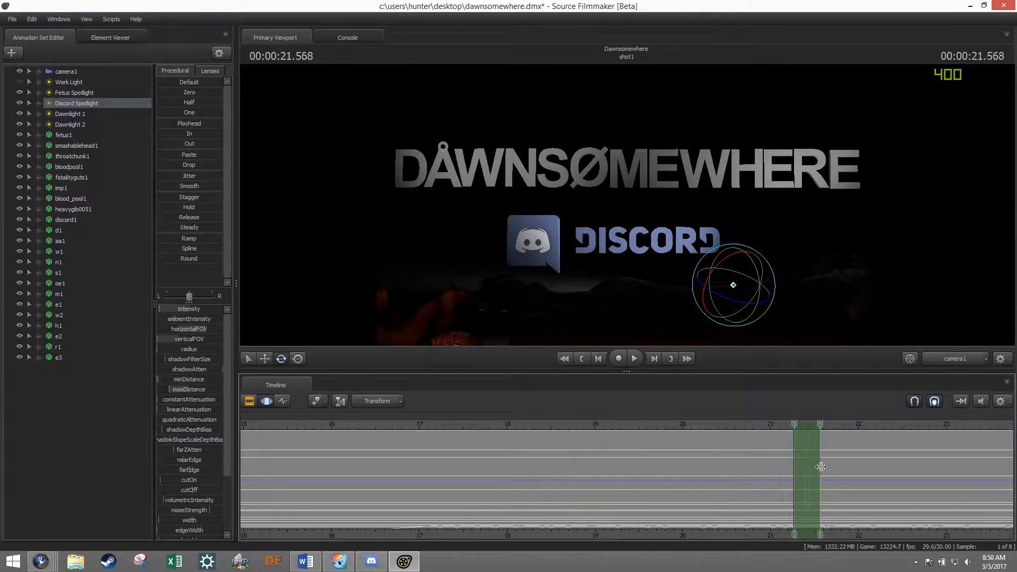
mouse_move(660, 475)
left_mouse_down()
mouse_move(338, 480)
mouse_move(961, 480)
left_mouse_up()
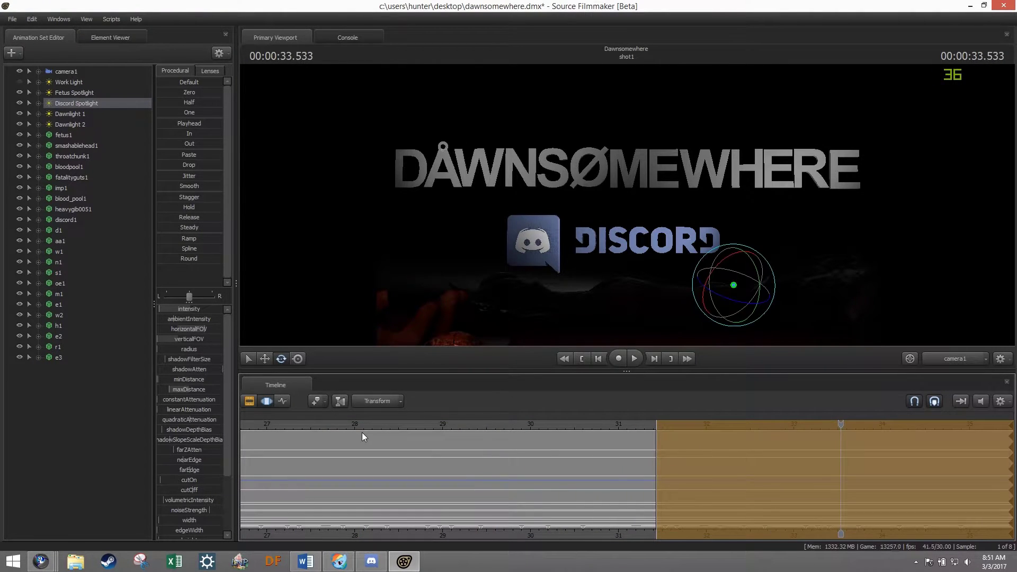
Step: Add short flicker spikes near 17.8 and 26.5 seconds and play the film to review
scroll(622, 487, "down", 3)
left_click(626, 486)
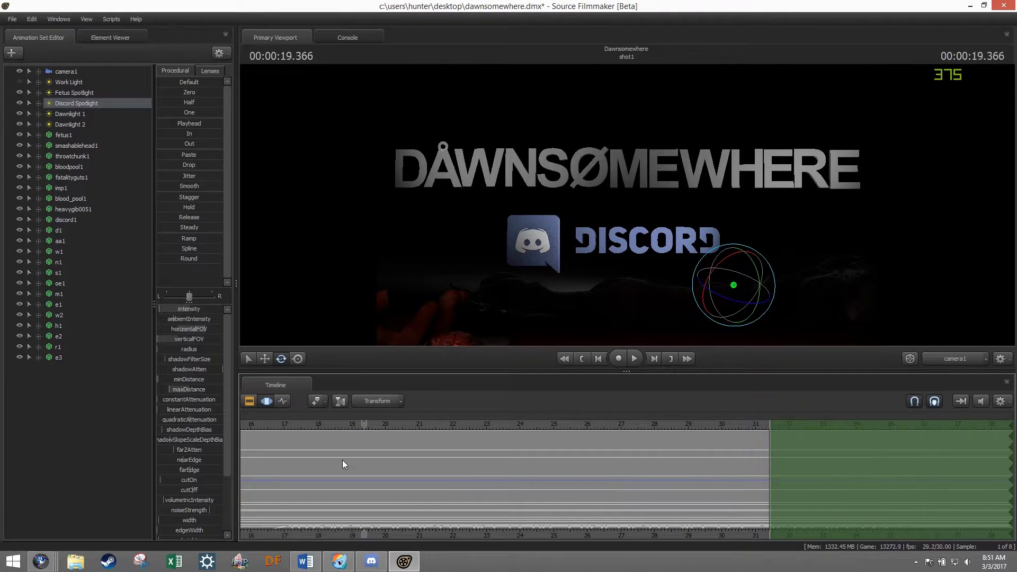
left_click(318, 478)
scroll(317, 479, "up", 5)
left_click(322, 479)
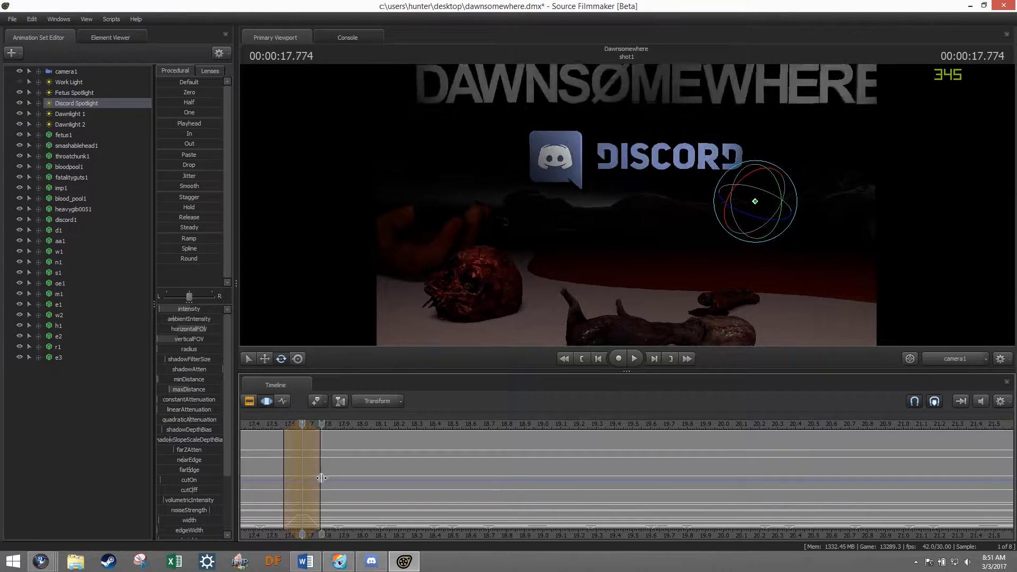
scroll(691, 494, "down", 3)
left_click(467, 480)
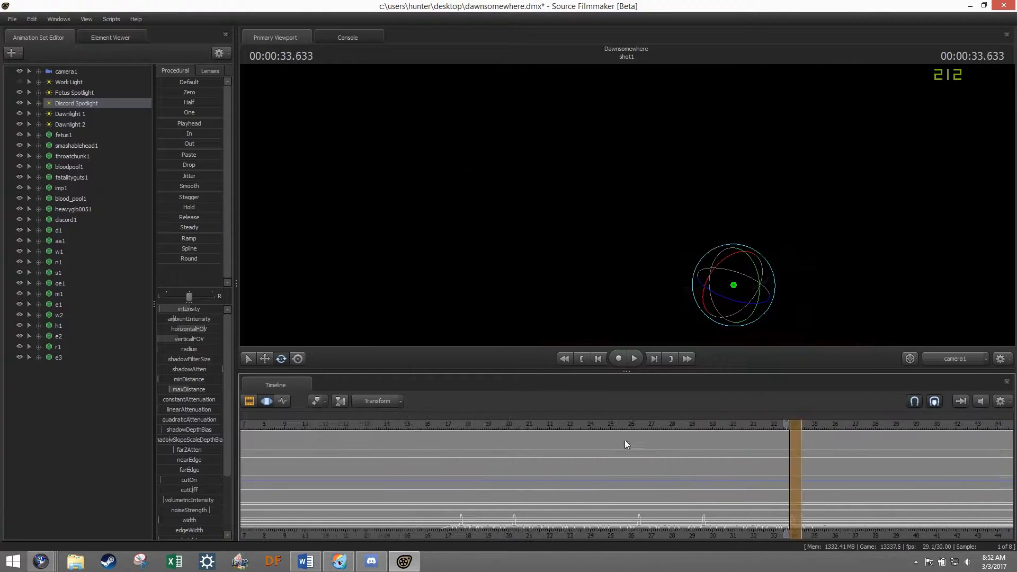
key("space")
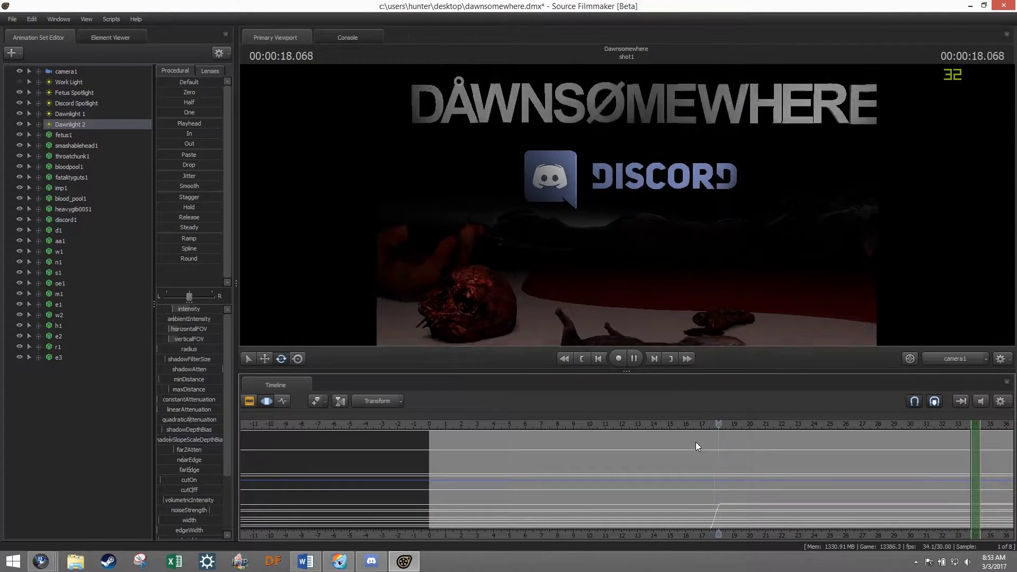
Step: Add Dawnlight intensity flicker spikes on short spans around 19.8 to 24.5 seconds
left_click_drag(707, 492, 727, 445)
key("space")
scroll(758, 464, "up", 3)
middle_click_drag(759, 465, 580, 479)
left_click_drag(590, 469, 625, 464)
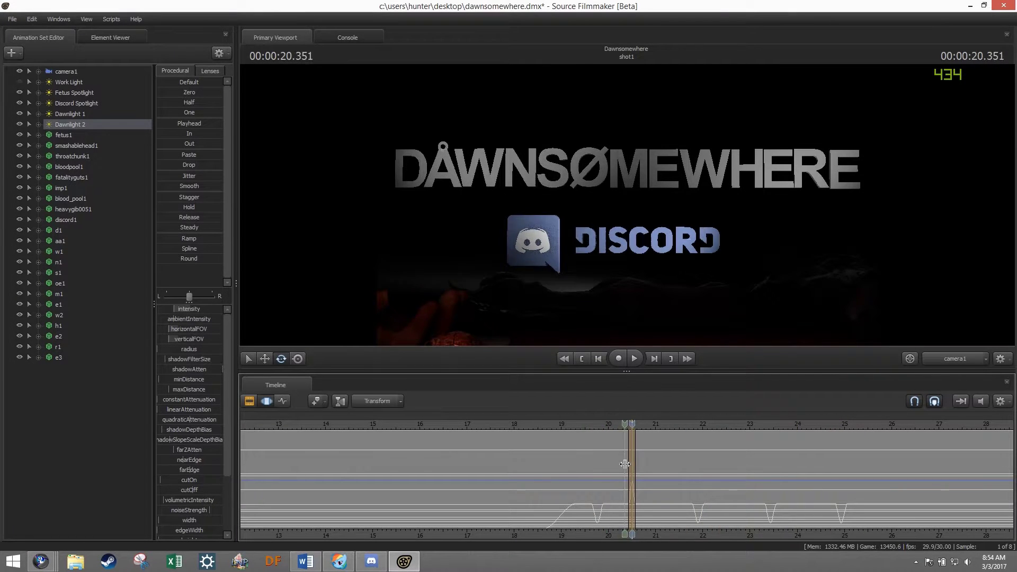
left_click_drag(582, 432, 822, 466)
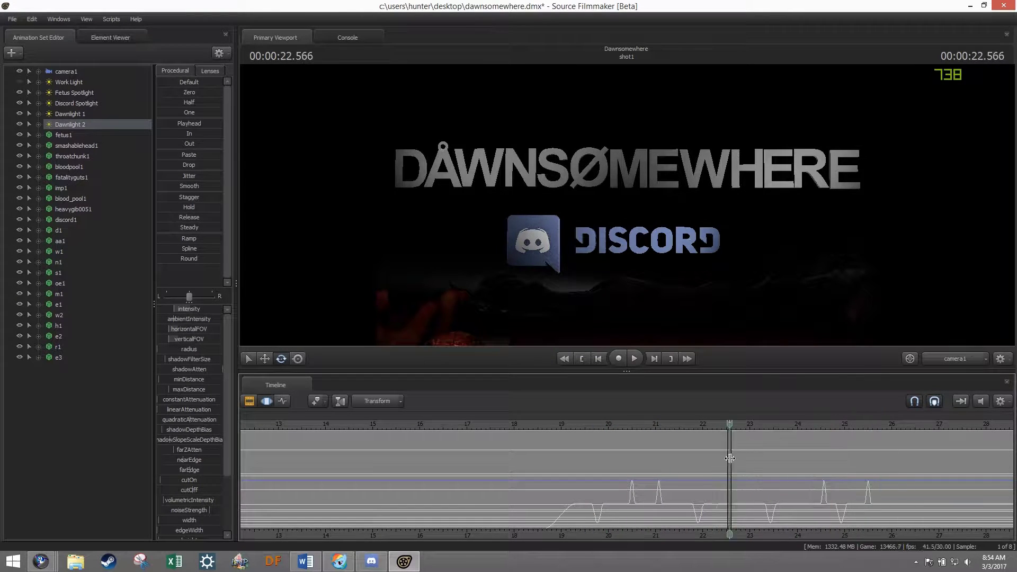
left_click_drag(729, 458, 798, 471)
left_click(878, 479)
left_click_drag(624, 479, 613, 477)
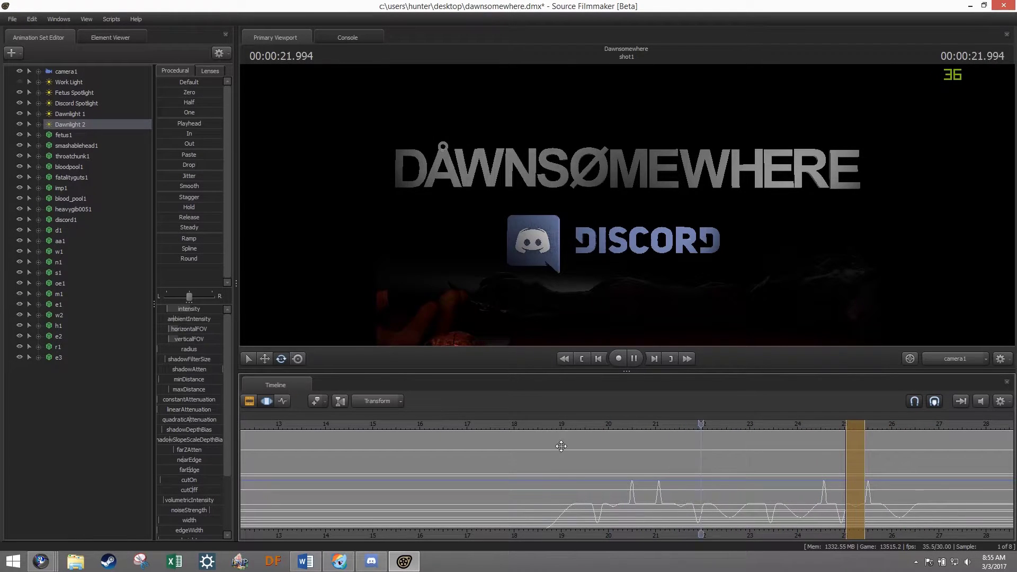
Step: Add further Dawnlight 1 intensity spikes between about 18.6 and 23 seconds, selecting the Fetus Spotlight
scroll(857, 502, "down", 2)
mouse_move(857, 501)
left_mouse_down()
mouse_move(637, 474)
mouse_move(936, 463)
left_mouse_up()
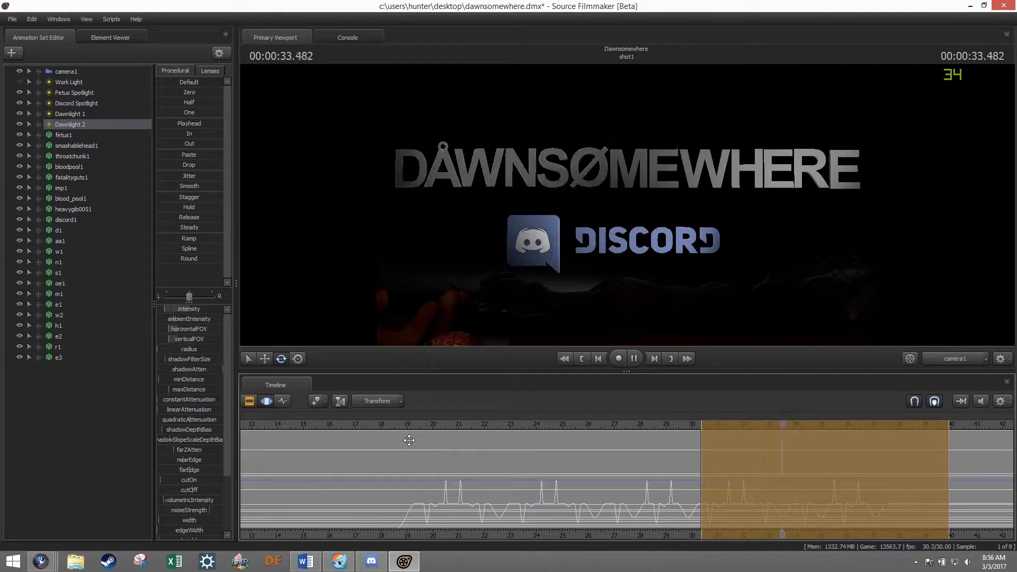
mouse_move(861, 443)
left_mouse_down()
mouse_move(390, 459)
mouse_move(392, 493)
left_mouse_up()
scroll(392, 492, "up", 3)
mouse_move(393, 456)
left_mouse_down()
mouse_move(631, 458)
mouse_move(855, 444)
mouse_move(424, 450)
left_mouse_up()
mouse_move(557, 482)
left_mouse_down()
mouse_move(612, 498)
mouse_move(824, 426)
mouse_move(587, 440)
mouse_move(580, 461)
mouse_move(605, 492)
mouse_move(870, 481)
mouse_move(745, 504)
mouse_move(919, 503)
mouse_move(472, 451)
mouse_move(885, 443)
mouse_move(592, 484)
mouse_move(754, 427)
mouse_move(275, 438)
left_mouse_up()
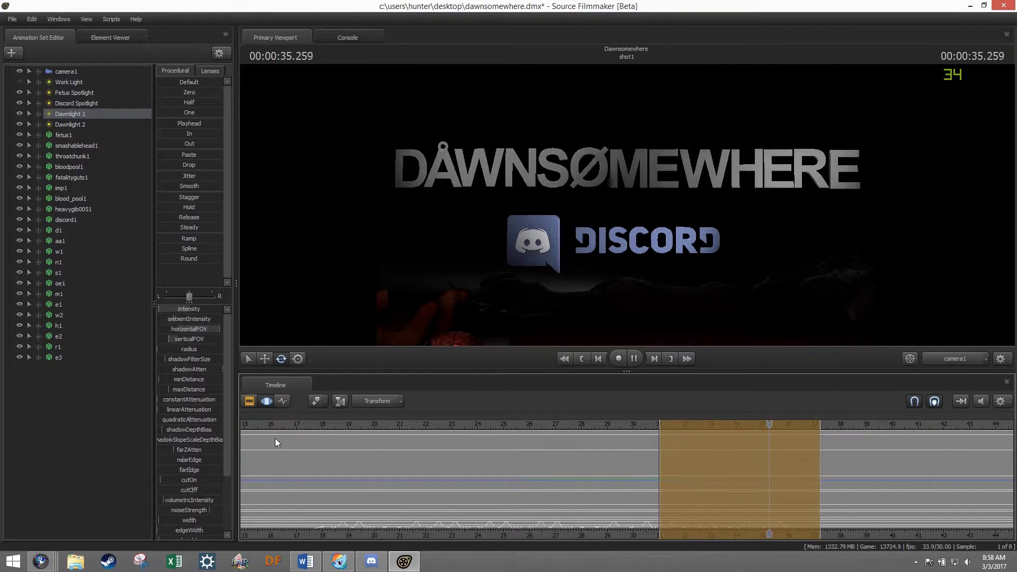
left_click(81, 93)
left_click(352, 446)
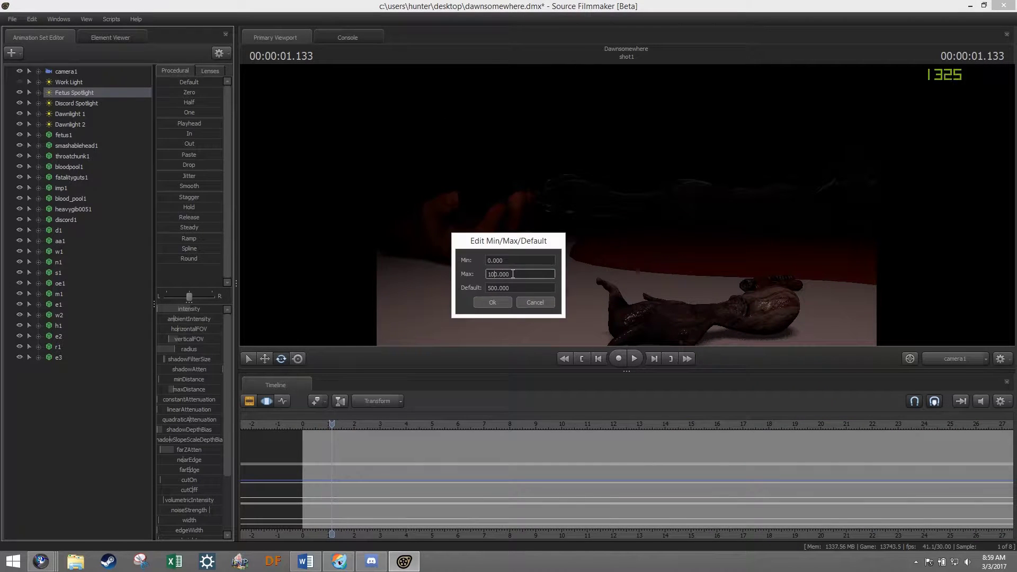
Step: Play the shot from just under 1 second to watch the Fetus Spotlight's dip
key("Return")
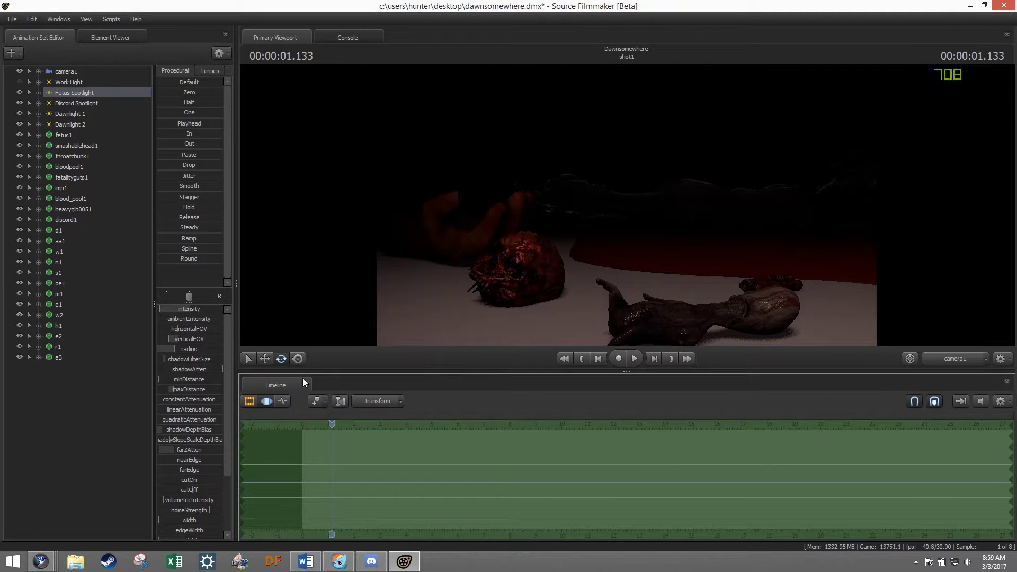
left_click_drag(311, 436, 324, 435)
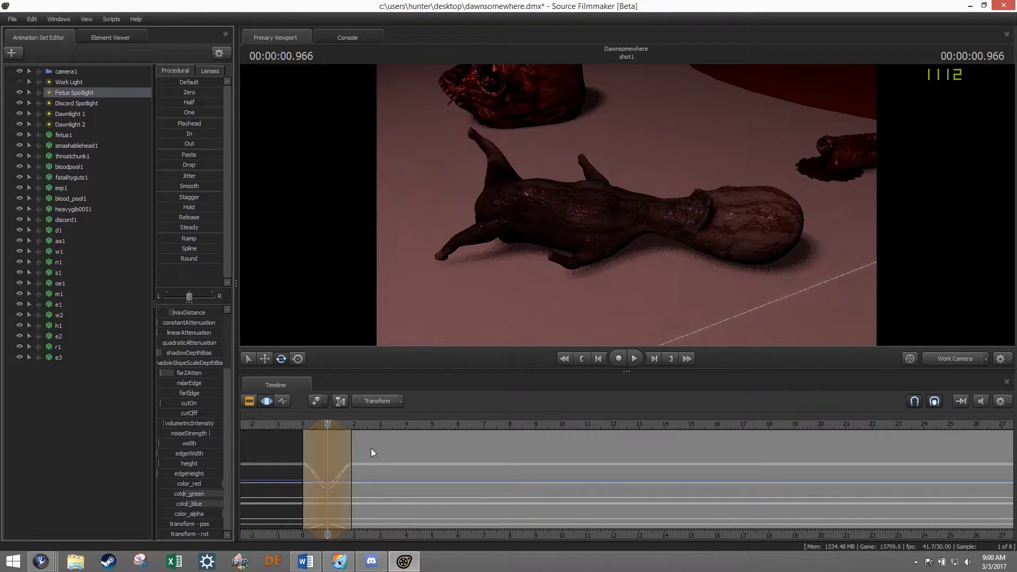
key("space")
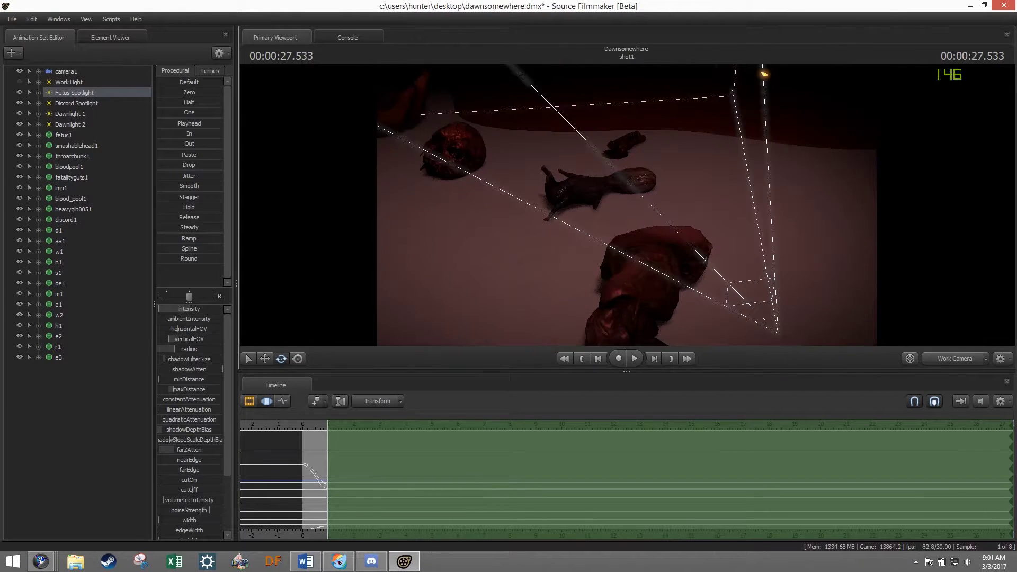
Step: Duplicate bloodpool into bloodpool2, bloodpool3 and bloodpool4
right_click(75, 379)
left_click(114, 433)
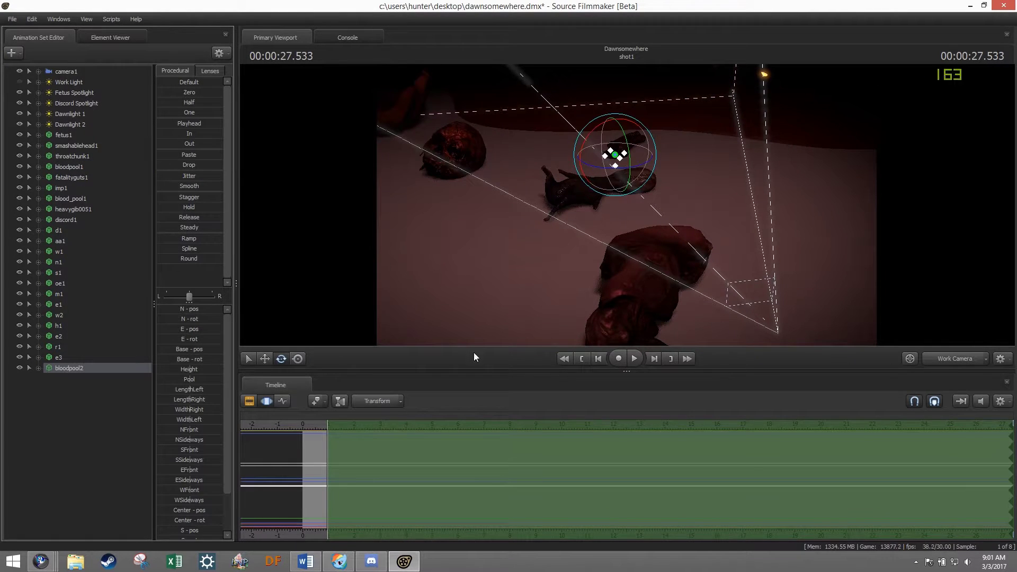
right_click(75, 379)
left_click(114, 433)
right_click(92, 394)
left_click(127, 447)
left_click_drag(449, 314, 364, 247)
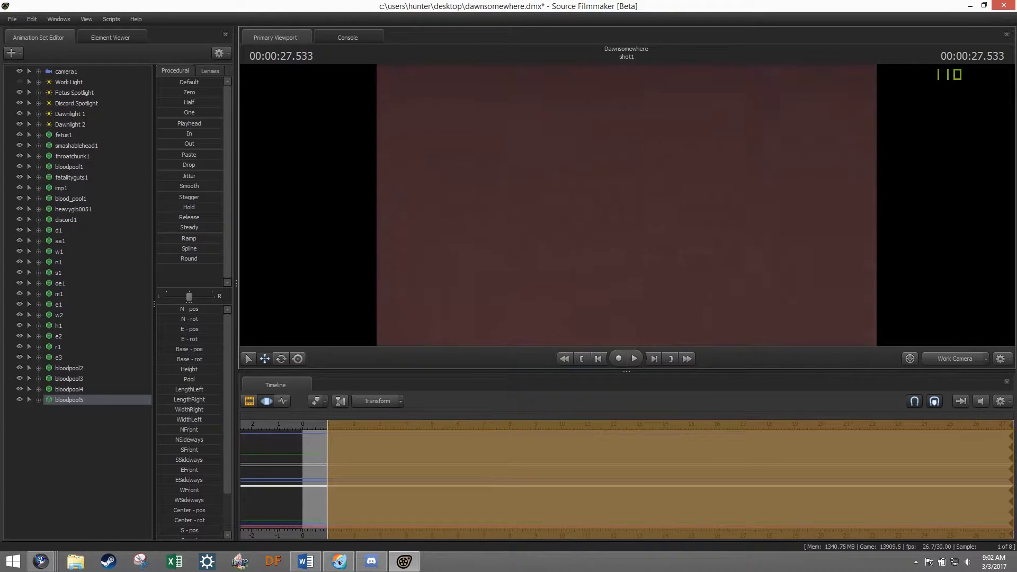
Step: Add bloodpool5 and bloodpool6, then preview the shot through camera1
right_click(92, 405)
left_click(128, 458)
right_click(92, 415)
left_click(127, 469)
left_click(69, 411)
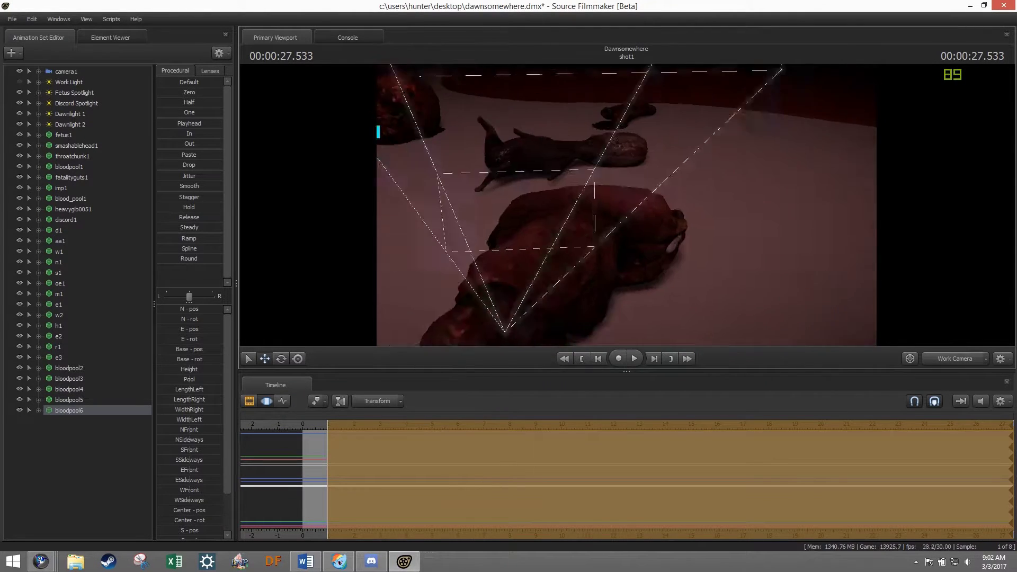
left_click(955, 359)
left_click(337, 424)
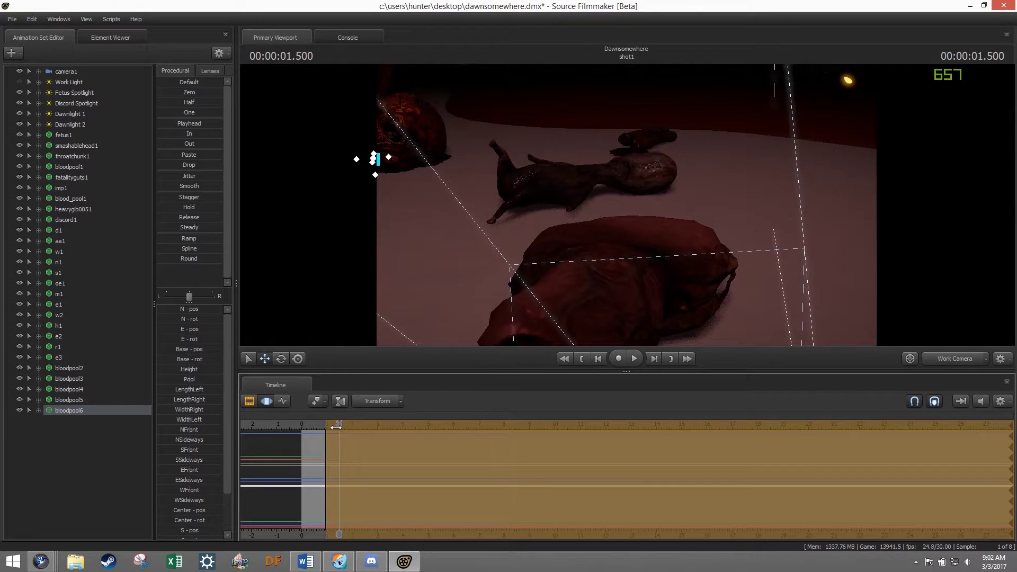
key("space")
key("space")
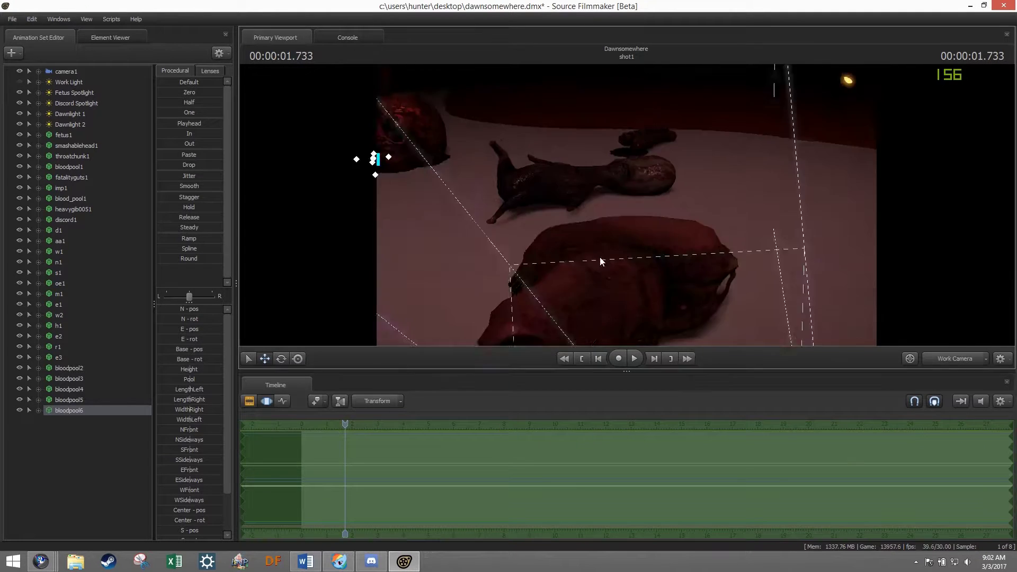
left_click_drag(599, 256, 280, 160)
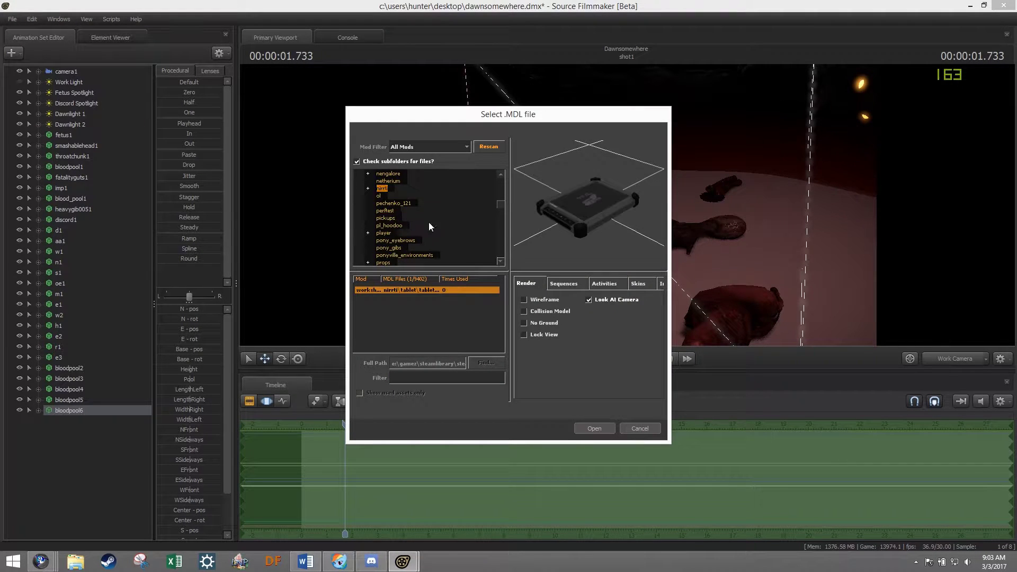
Step: Add a right-hand gib model from the pony_gibs folder to the scene
left_click(384, 232)
left_click(424, 312)
key("Down")
key("Down")
key("Down")
key("Return")
Step: Set the new gib_righthand1 model to skin 1
right_click(79, 420)
left_click(183, 403)
right_click(80, 421)
left_click(184, 418)
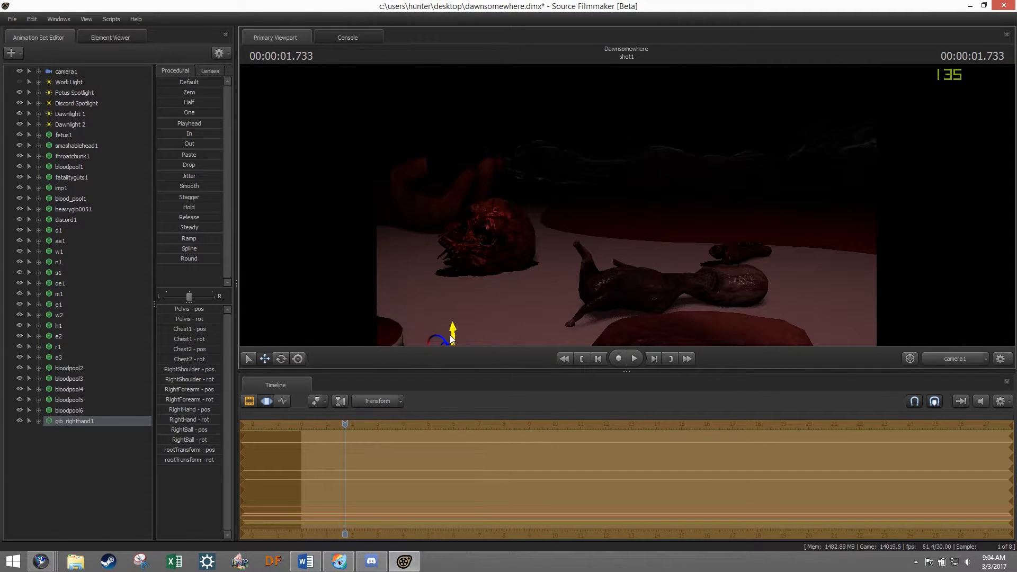
Step: Search the model picker for a 'blood' model
left_click(20, 53)
left_click(64, 76)
left_click(416, 380)
type("blood")
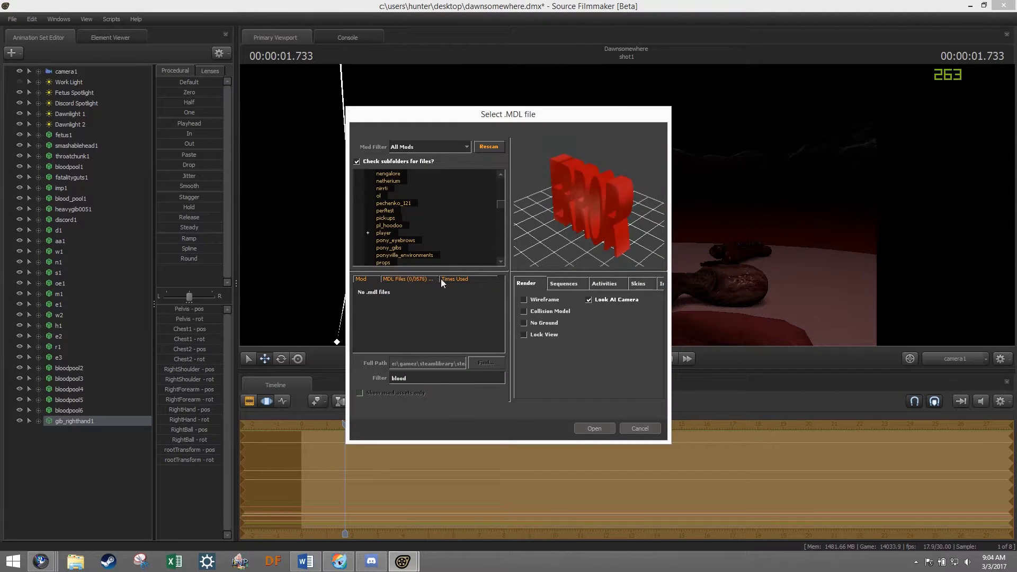
key("Return")
Step: Remove the mistakenly added model and bring up the particle system chooser
right_click(107, 416)
left_click(119, 302)
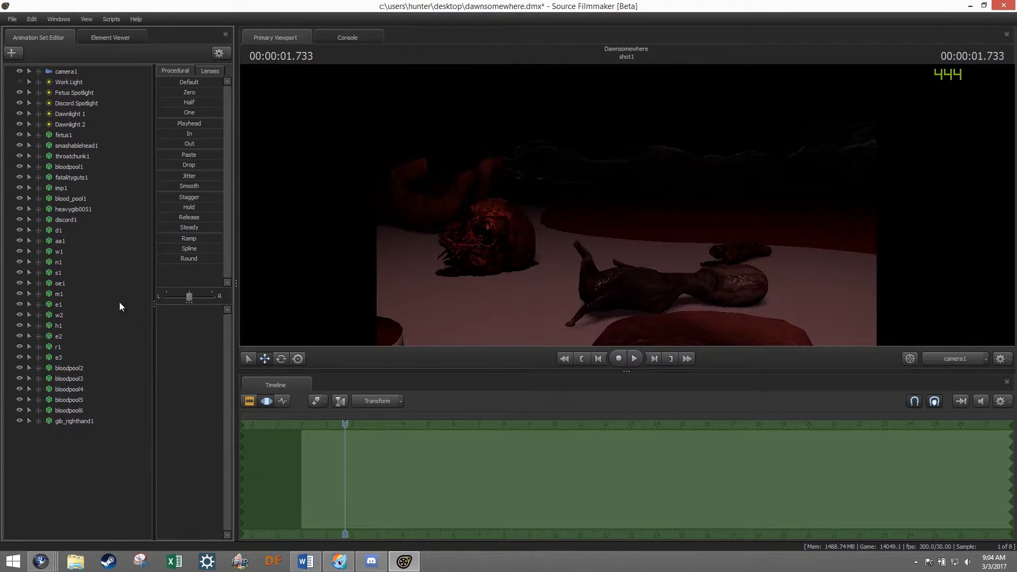
left_click(20, 53)
left_click(64, 76)
left_click_drag(501, 301, 500, 334)
left_click(413, 334)
left_click(640, 429)
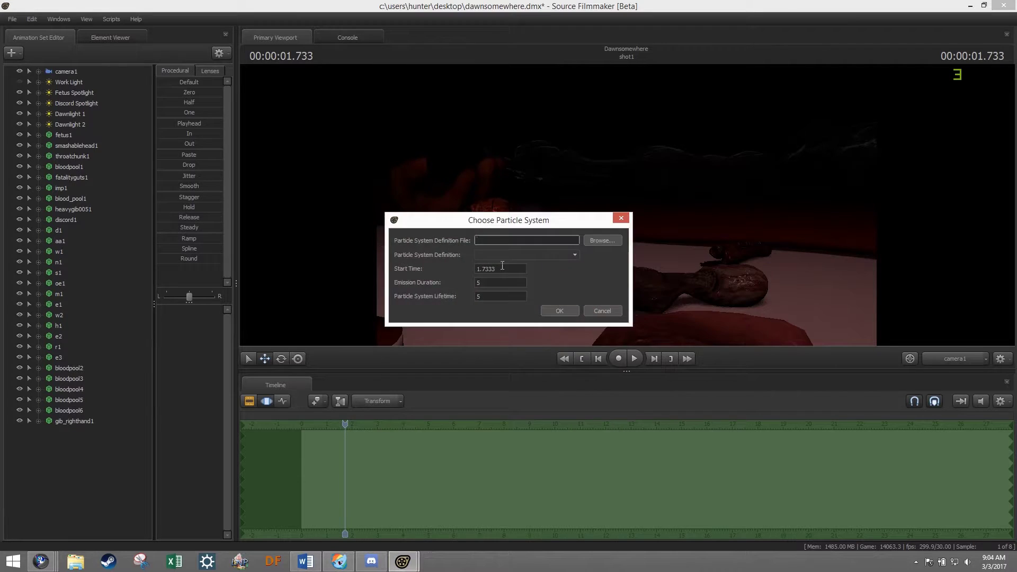
Step: Dismiss the particle chooser and add the intestines model to the scene
left_click(12, 53)
left_click(54, 85)
left_click(437, 303)
left_click(597, 428)
left_click(615, 197)
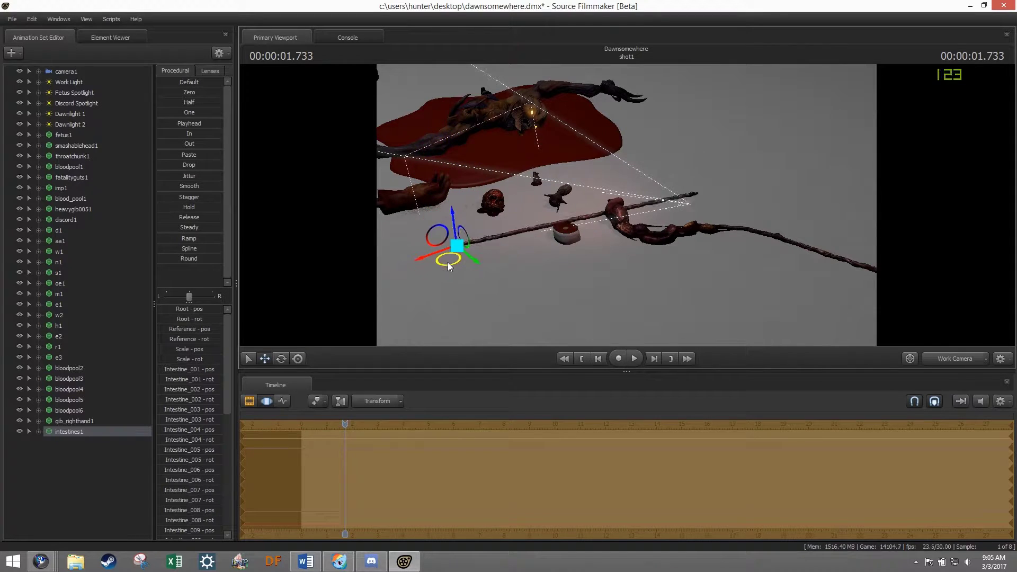
Step: Pose bones Intestine_002 through Intestine_020 so the strand coils around the skull and fetus
scroll(449, 265, "up", 3)
left_click(38, 432)
left_click(49, 453)
left_click(83, 453)
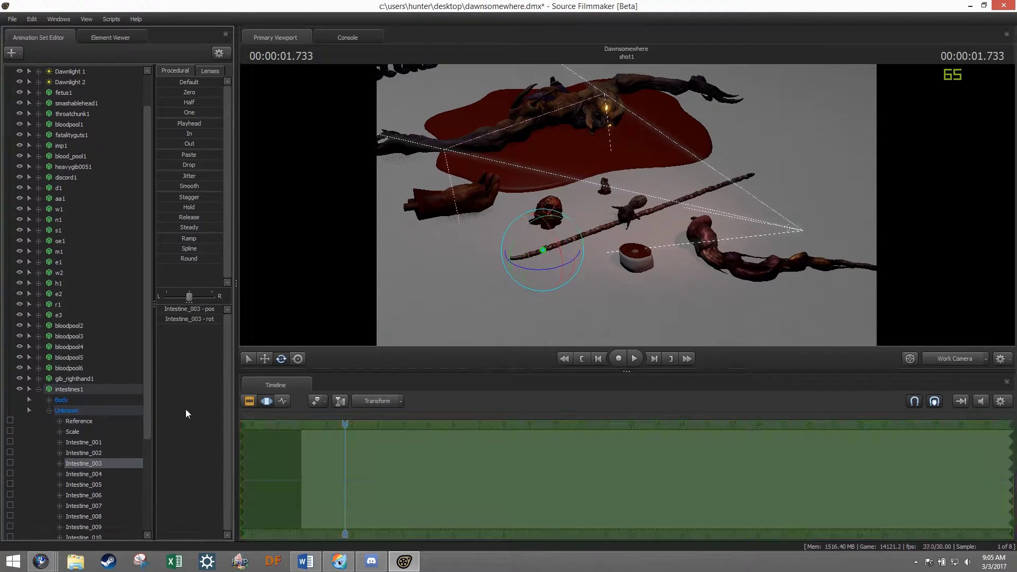
left_click(549, 226)
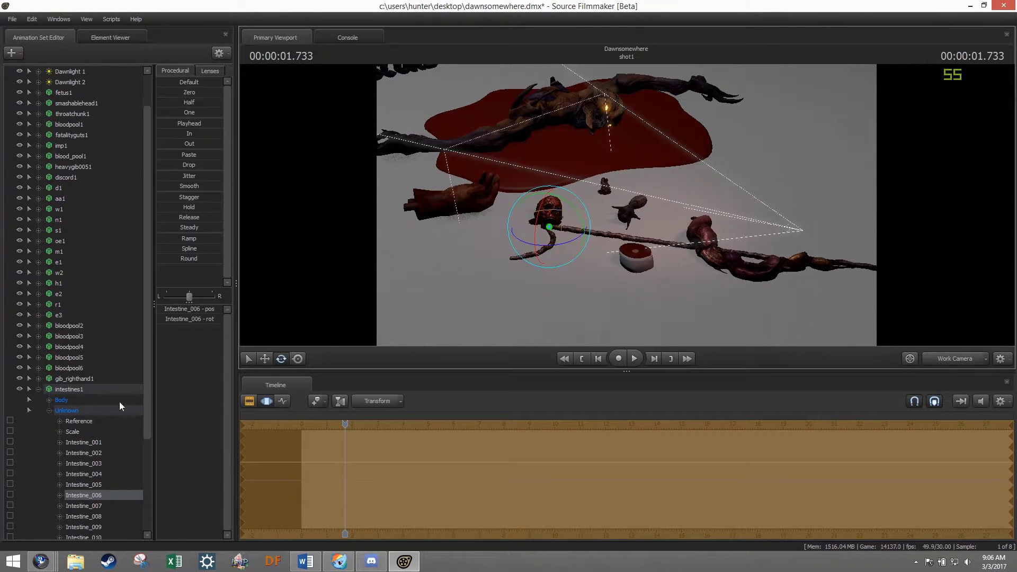
left_click(580, 239)
left_click(647, 236)
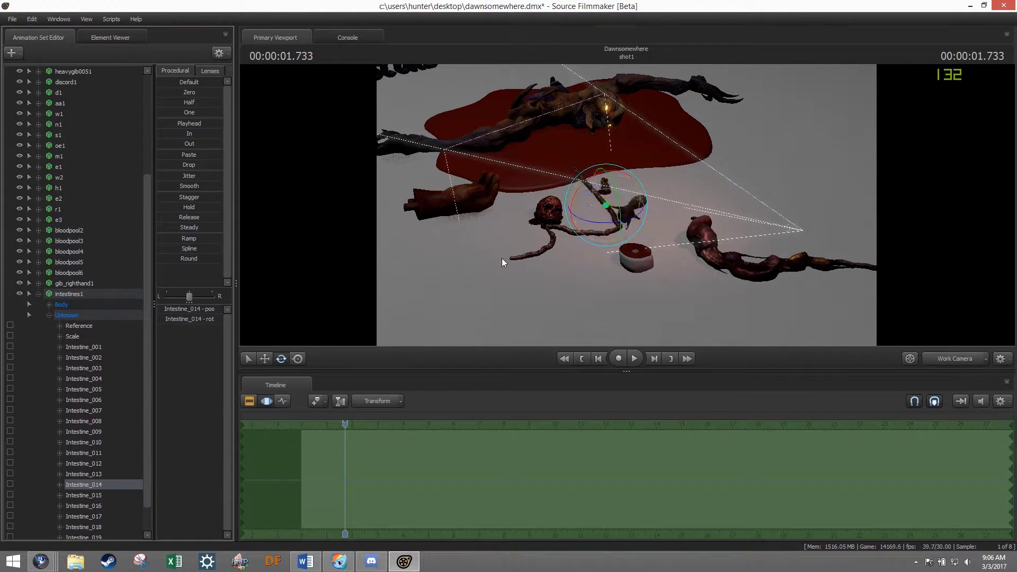
left_click(83, 506)
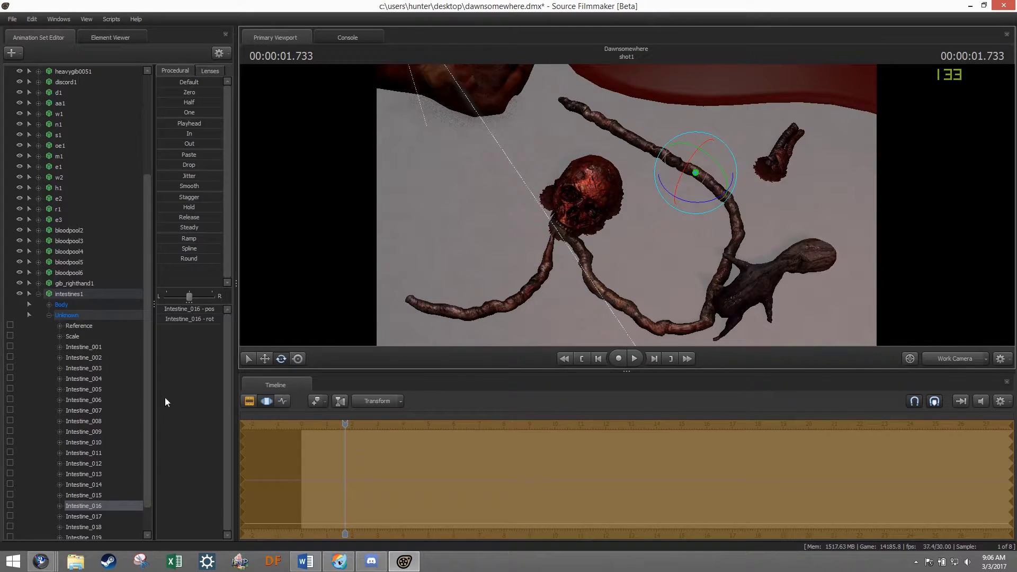
scroll(92, 527, "down", 1)
left_click(87, 517)
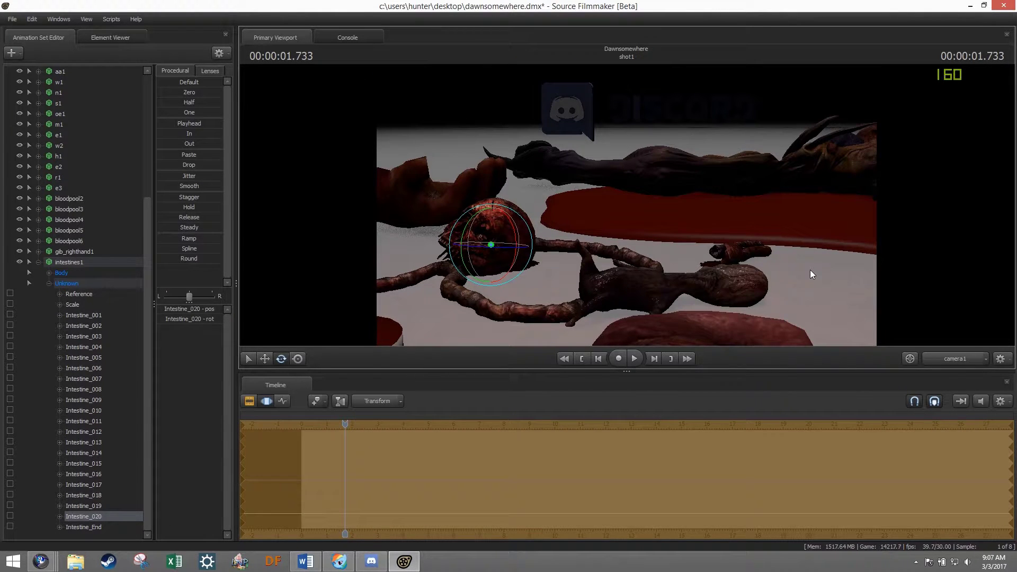
Step: Collapse the intestines bone list, turn off the work light and select Fetus Spotlight
left_click(30, 261)
left_click(74, 92)
left_click(18, 81)
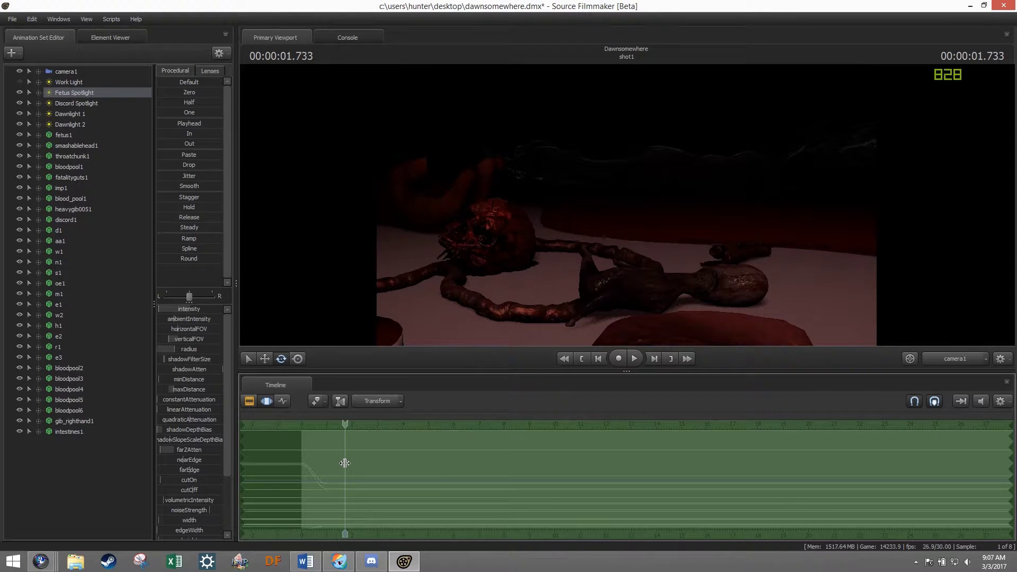
Step: Scrub the timeline and play the shot through to the DAWNSOMEWHERE/Discord title
left_click(350, 444)
mouse_move(435, 468)
left_mouse_down()
mouse_move(844, 459)
mouse_move(650, 459)
left_mouse_up()
left_click_drag(374, 489, 892, 462)
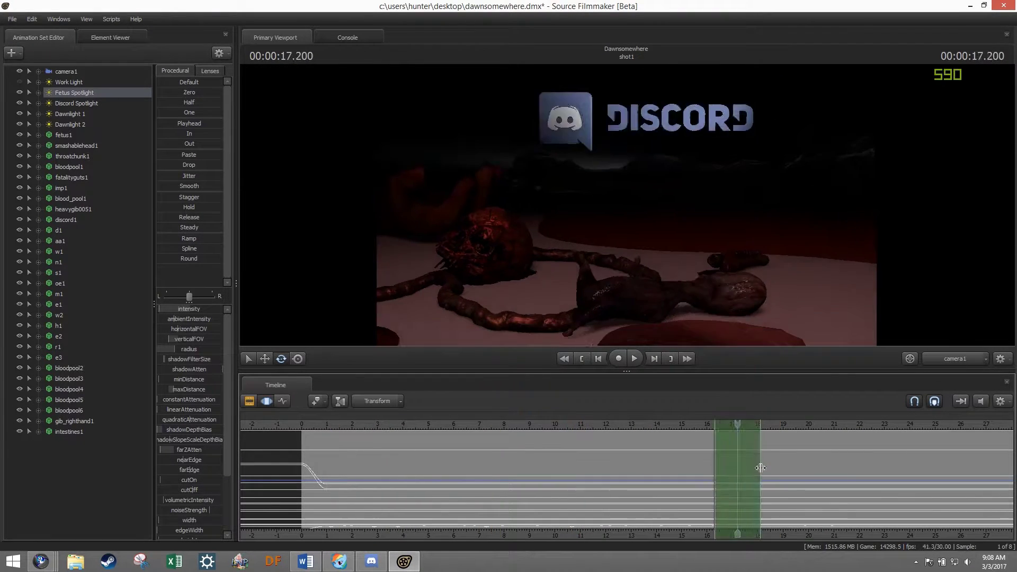
left_click_drag(892, 462, 438, 461)
key("space")
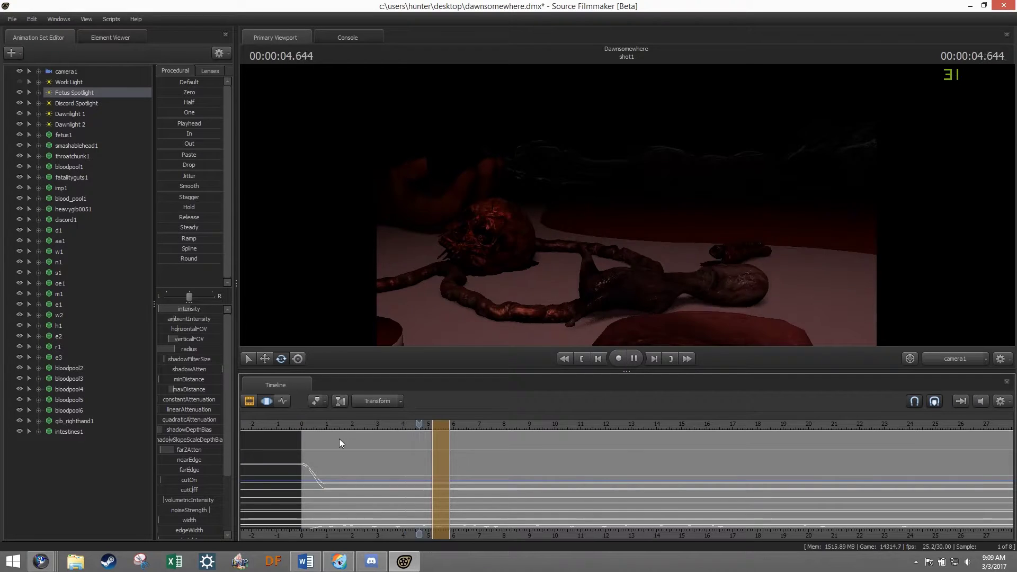
key("space")
Step: Select Fetus Spotlight, zoom the timeline, and select the spotlight's transform control
left_click(75, 91)
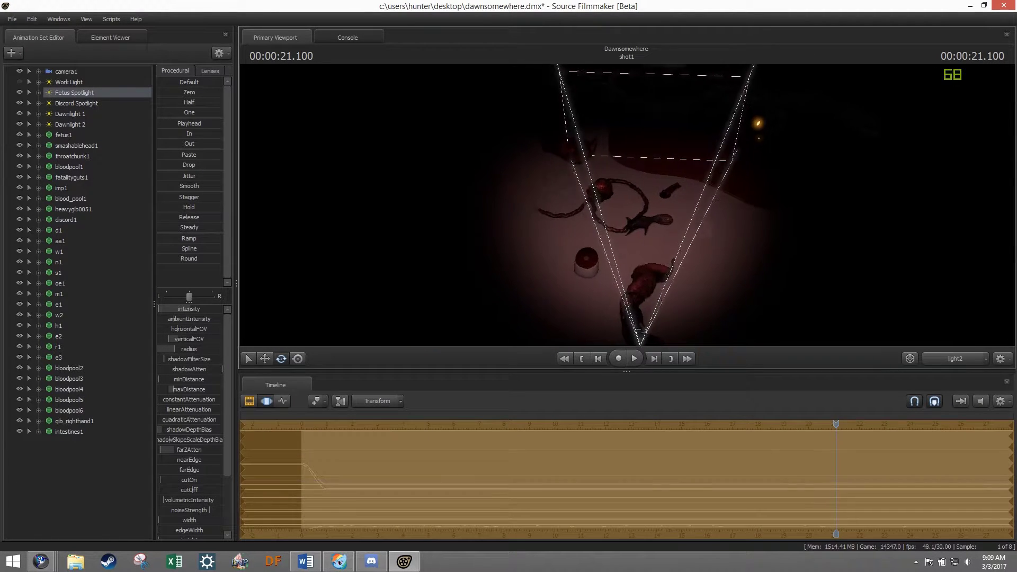
left_click_drag(817, 424, 327, 450)
scroll(350, 461, "up", 3)
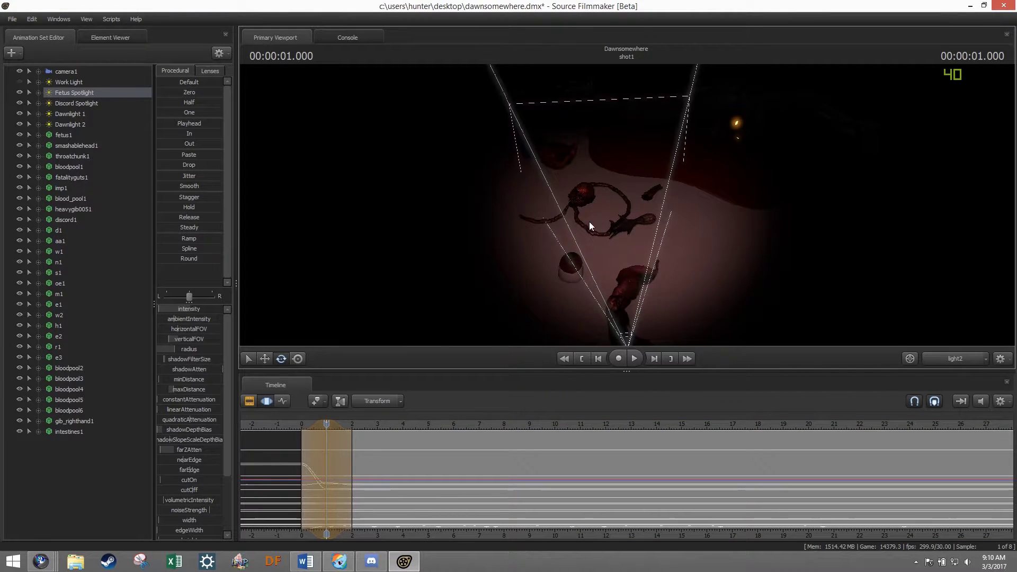
left_click_drag(270, 480, 272, 464)
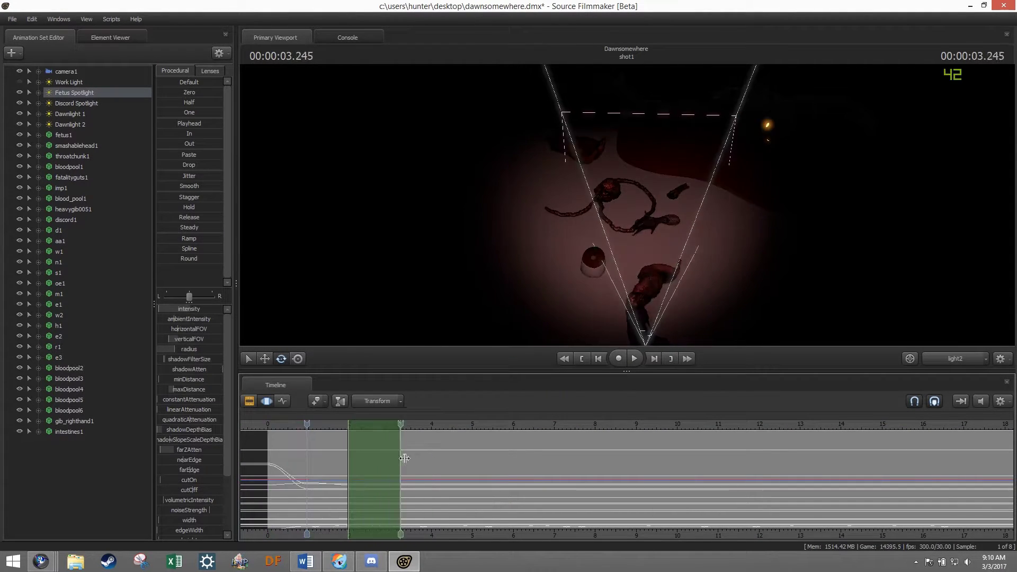
left_click(38, 92)
left_click(78, 421)
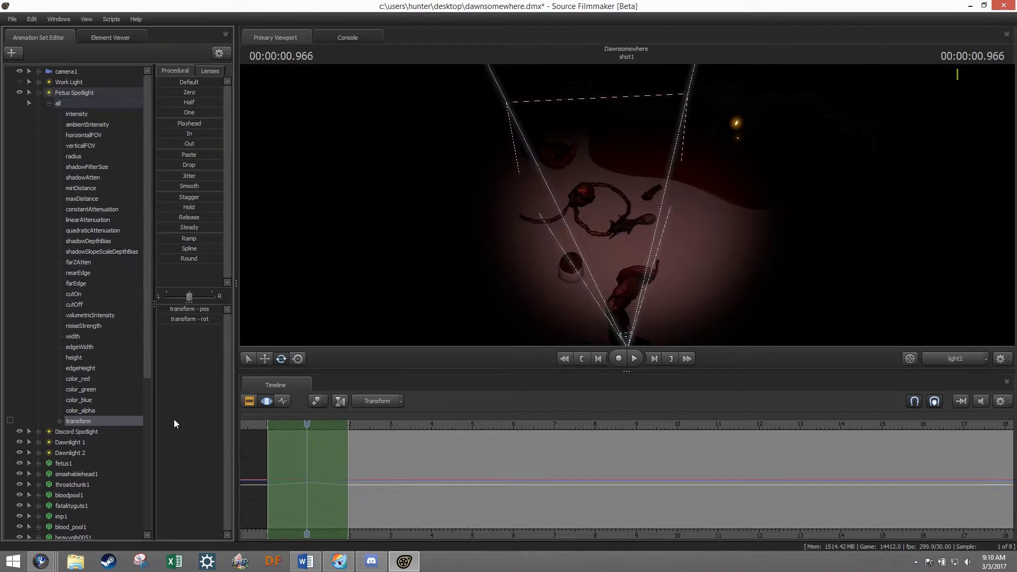
Step: Play the shot from the start in camera1, stopping on the title at 28.466
mouse_move(428, 444)
left_mouse_down()
mouse_move(676, 448)
mouse_move(851, 427)
mouse_move(974, 440)
mouse_move(414, 460)
left_mouse_up()
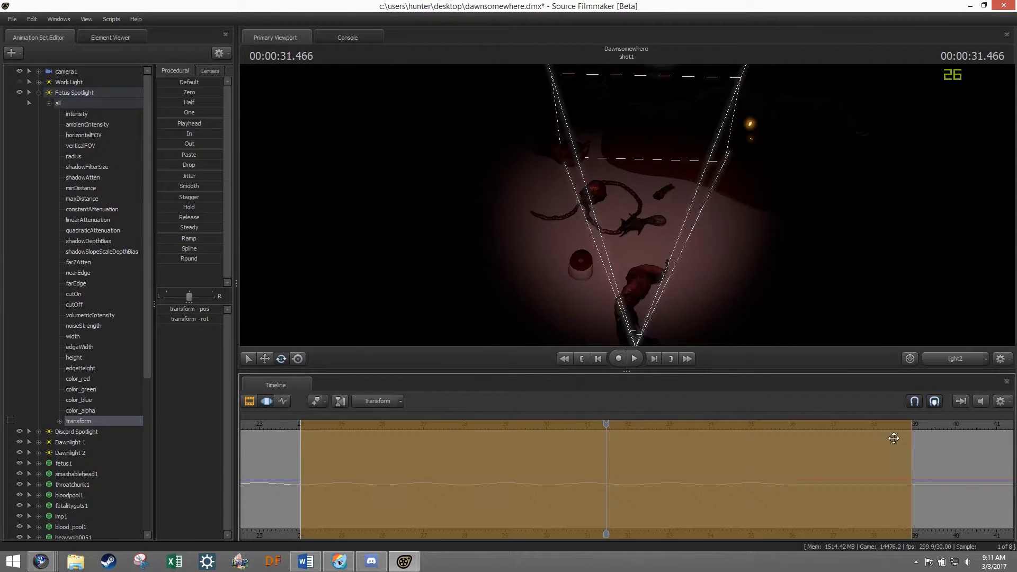
key("space")
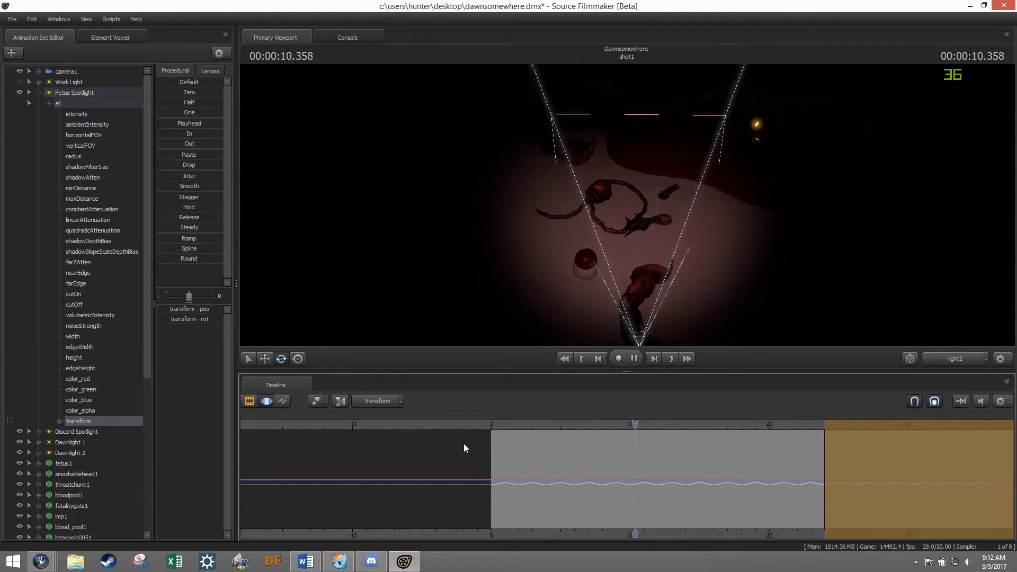
left_click(939, 361)
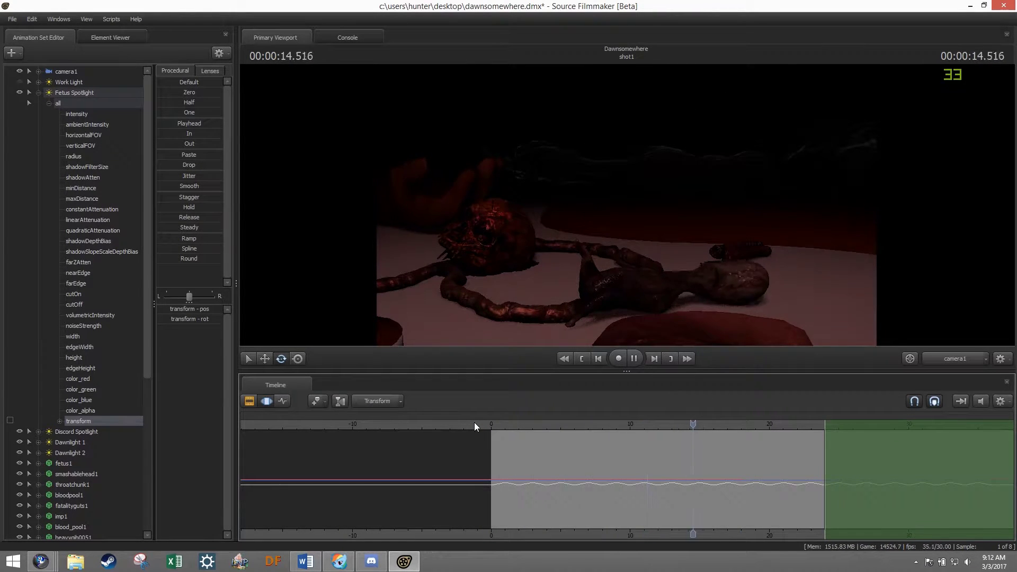
key("space")
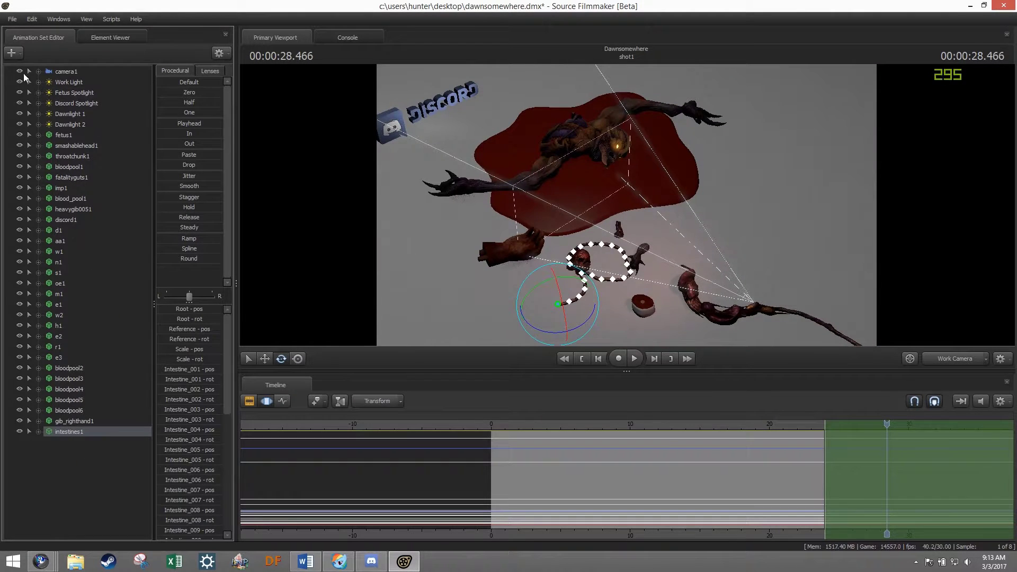
Step: Select the fatalityguts2 intestine and frame all its controls in the viewport
left_click(71, 443)
key("f")
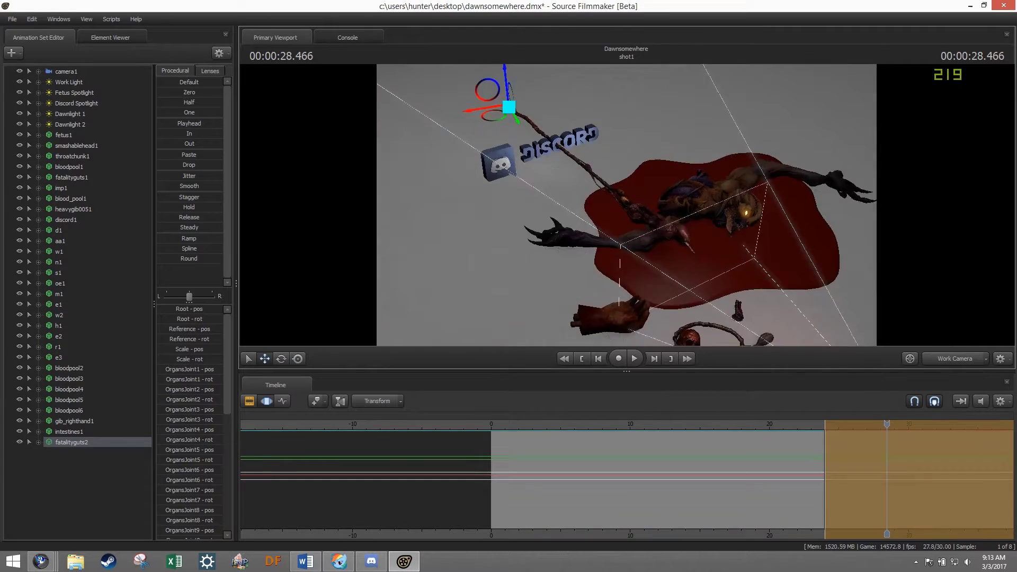
key("Down")
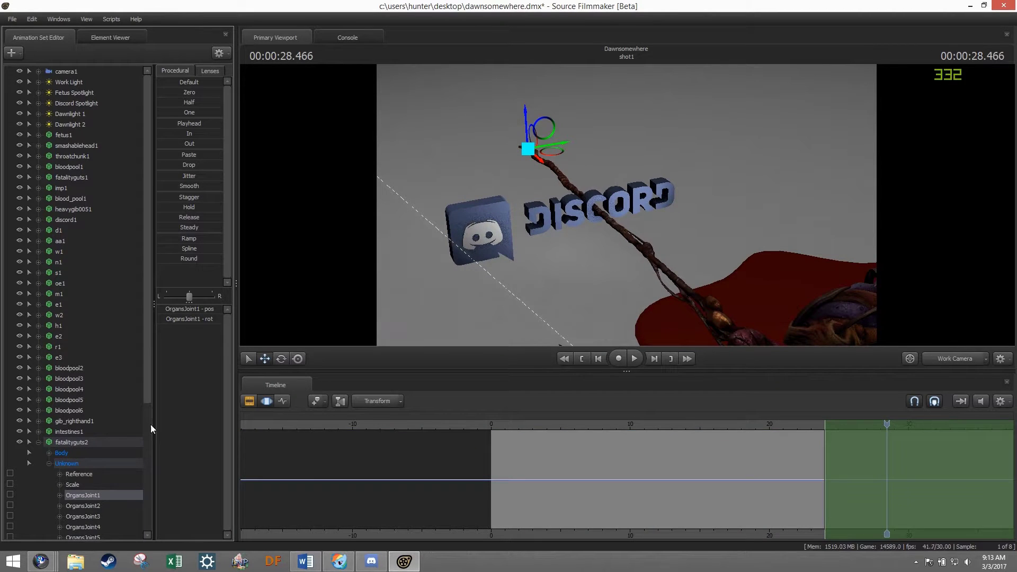
key("ctrl+a")
key("f")
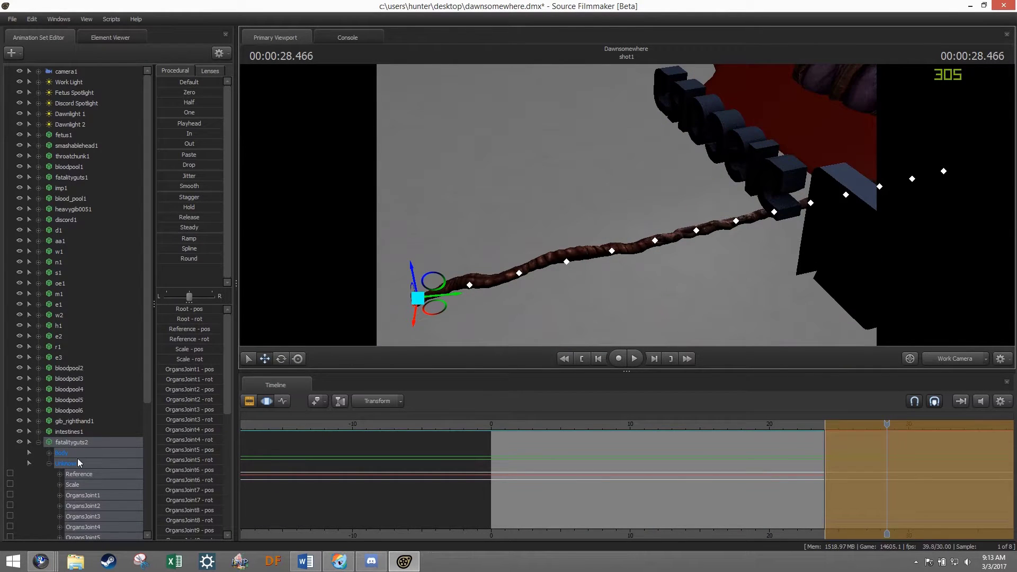
scroll(76, 434, "down", 3)
Step: Pose OrgansJoint6 through OrgansJoint8 so the gut hangs over the DISCORD letters
left_click(106, 463)
key("e")
key("Down")
key("Down")
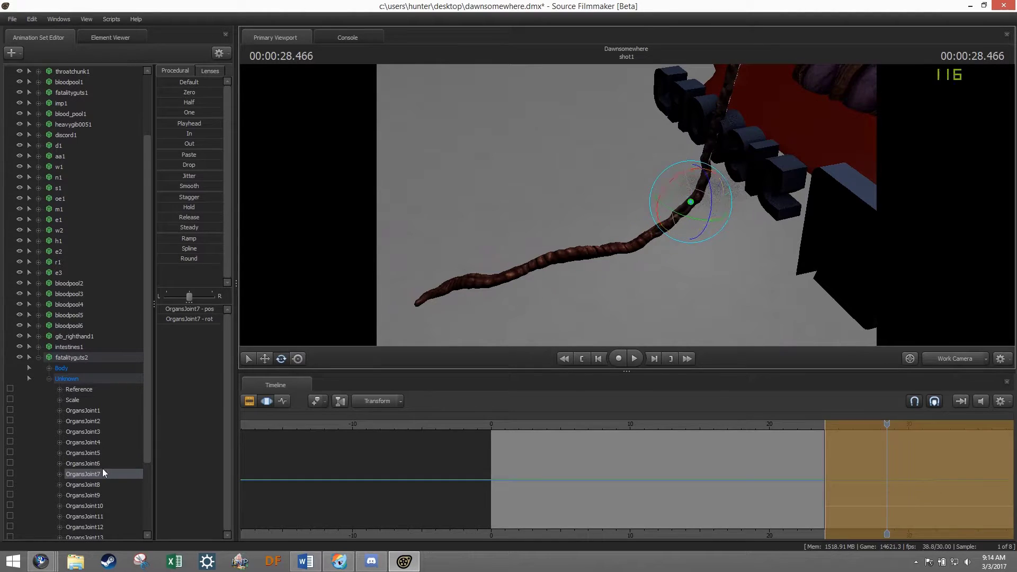
key("f")
left_click(84, 473)
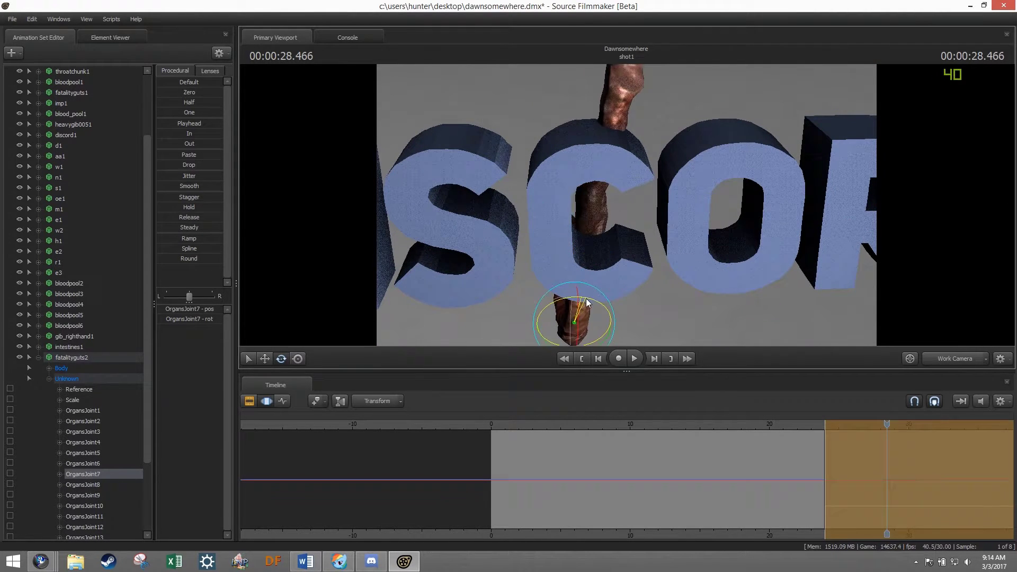
scroll(100, 485, "down", 3)
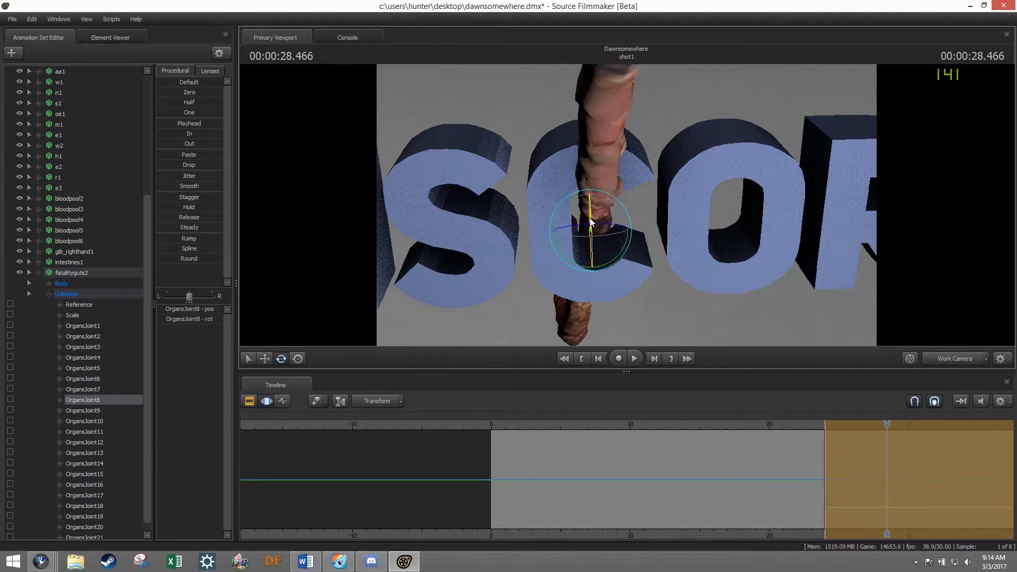
key("f")
Step: Pose OrgansJoint9 and the lower joints, then move the playhead back to 2.7 seconds
left_click(82, 411)
key("f")
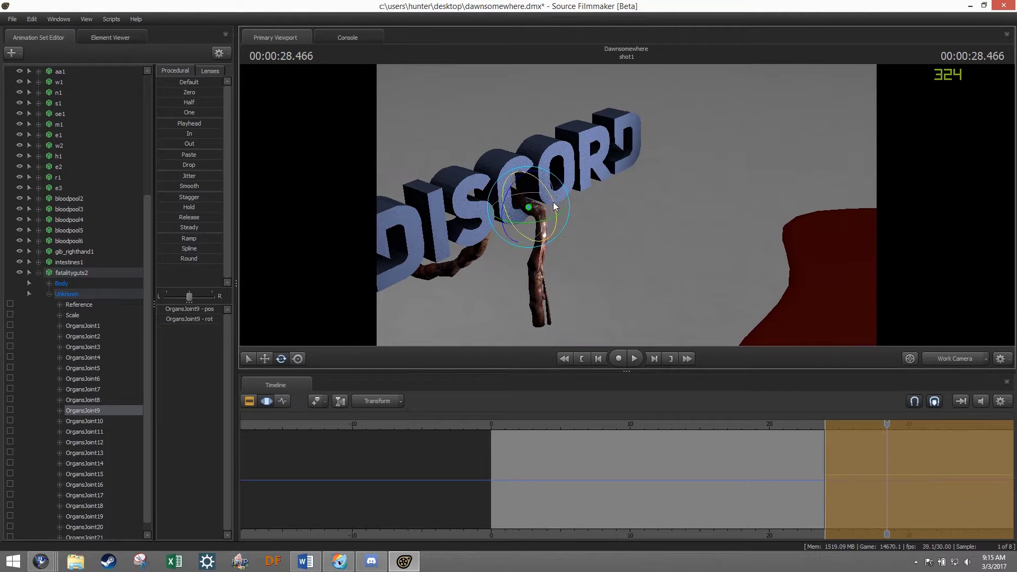
left_click(85, 443)
key("f")
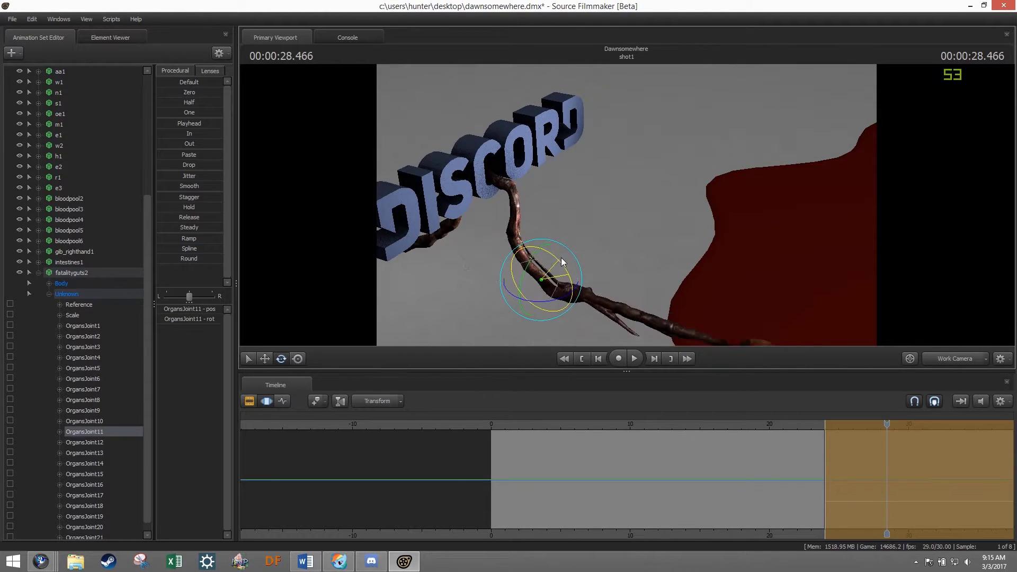
mouse_move(887, 424)
left_mouse_down()
mouse_move(793, 431)
mouse_move(871, 431)
left_mouse_up()
left_click(71, 273)
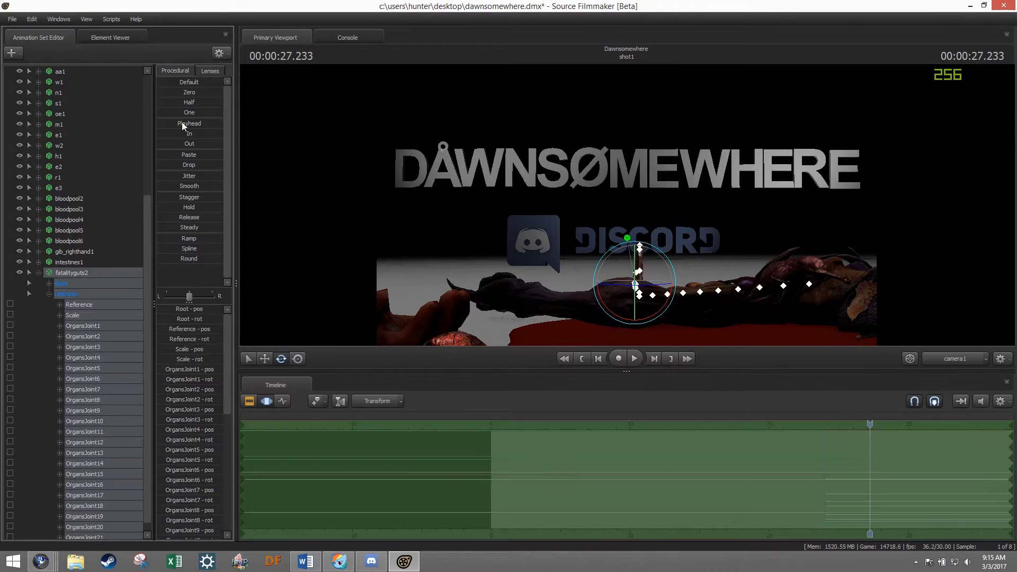
Step: Preview the animation playback, then delete fatalityguts2 from the scene
left_click(522, 427)
left_click(634, 358)
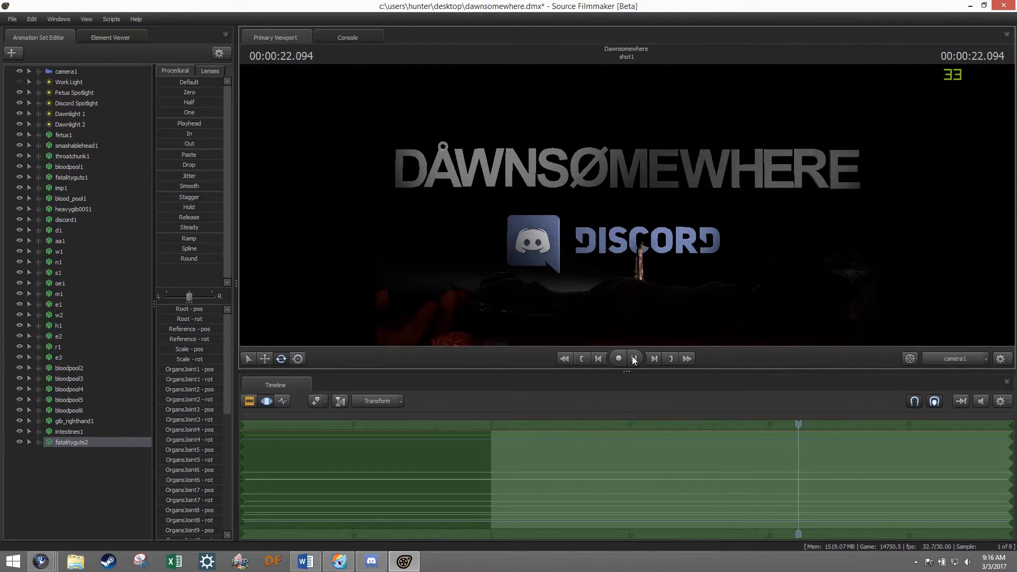
left_click(633, 359)
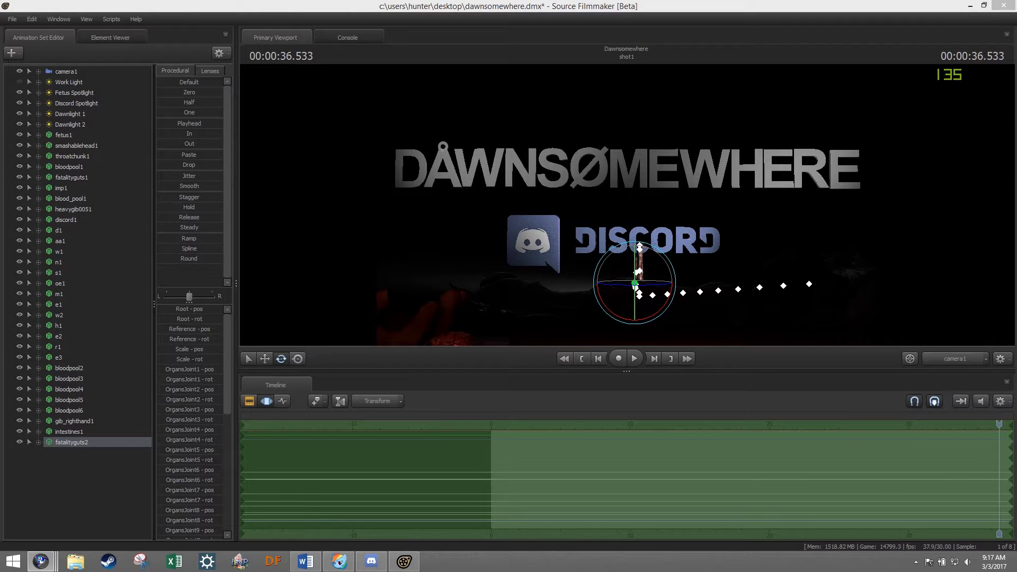
key("ctrl+z")
key("ctrl+z")
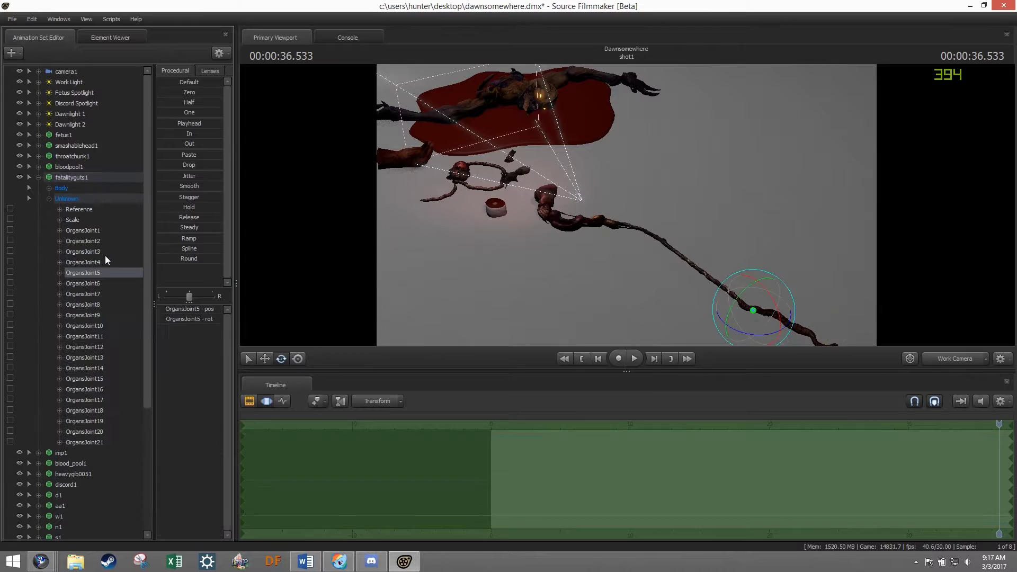
Step: Clear the selection and add a second intestines model to the scene
left_click(596, 247)
key("ctrl+z")
left_click(11, 52)
left_click(47, 66)
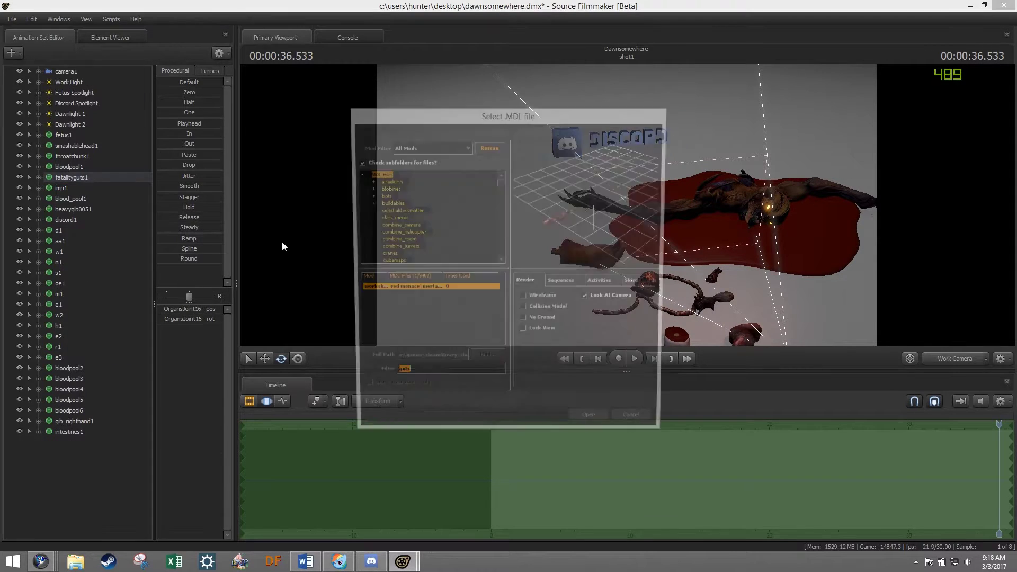
key("Return")
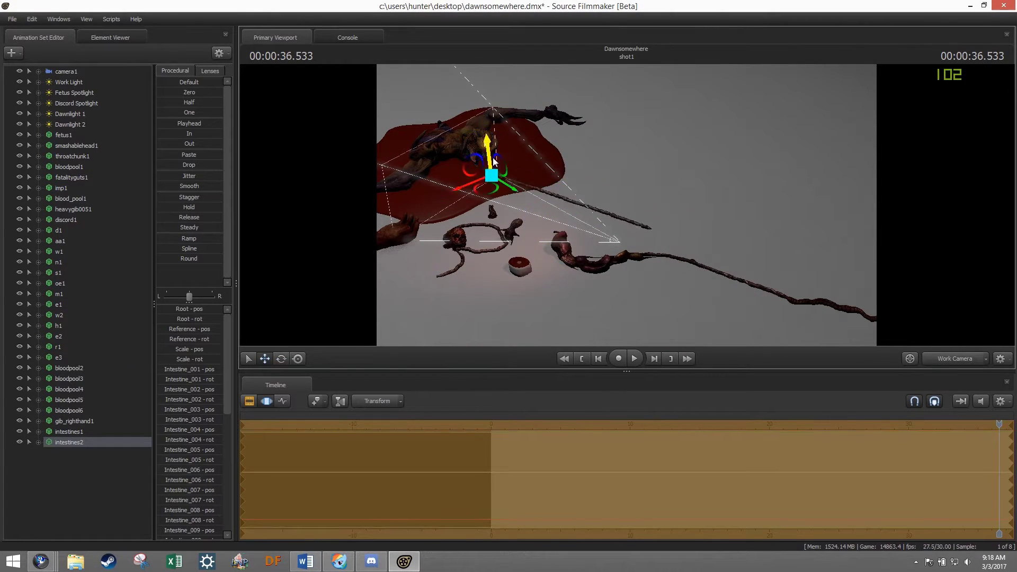
Step: Rotate the new intestine to hang vertically and angle Intestine_002 diagonally
left_click_drag(494, 161, 586, 124)
mouse_move(637, 238)
left_mouse_down()
mouse_move(678, 106)
mouse_move(467, 165)
left_mouse_up()
left_click(681, 91)
left_click_drag(669, 95, 636, 133)
Step: Rotate Intestine_006 through Intestine_013 so the strand curls down-right across the floor
left_click(84, 337)
left_click(84, 358)
left_click(84, 421)
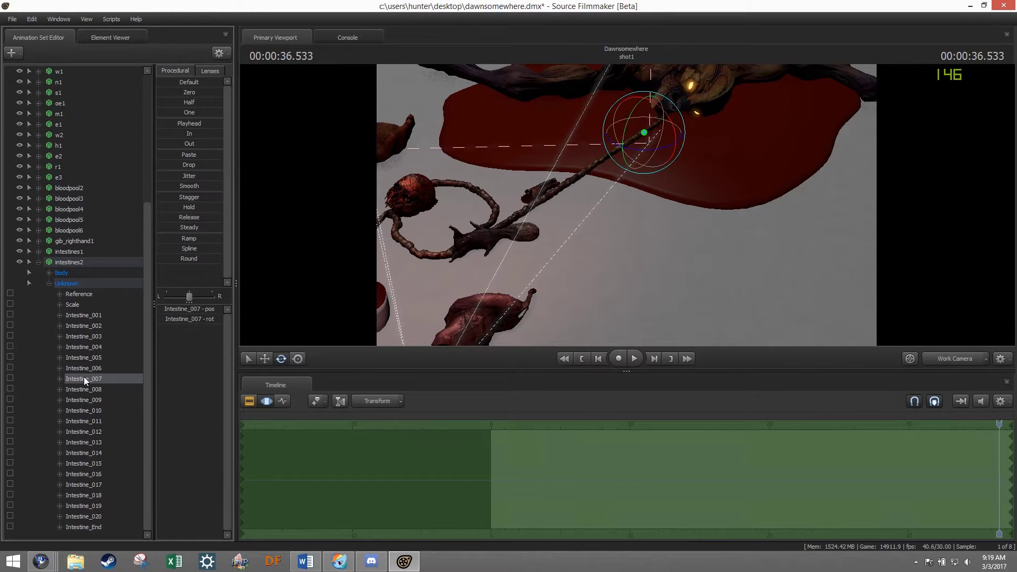
mouse_move(652, 169)
left_mouse_down()
mouse_move(664, 186)
mouse_move(494, 258)
left_mouse_up()
left_click(638, 200)
key("Down")
key("Down")
key("Down")
key("Down")
key("Down")
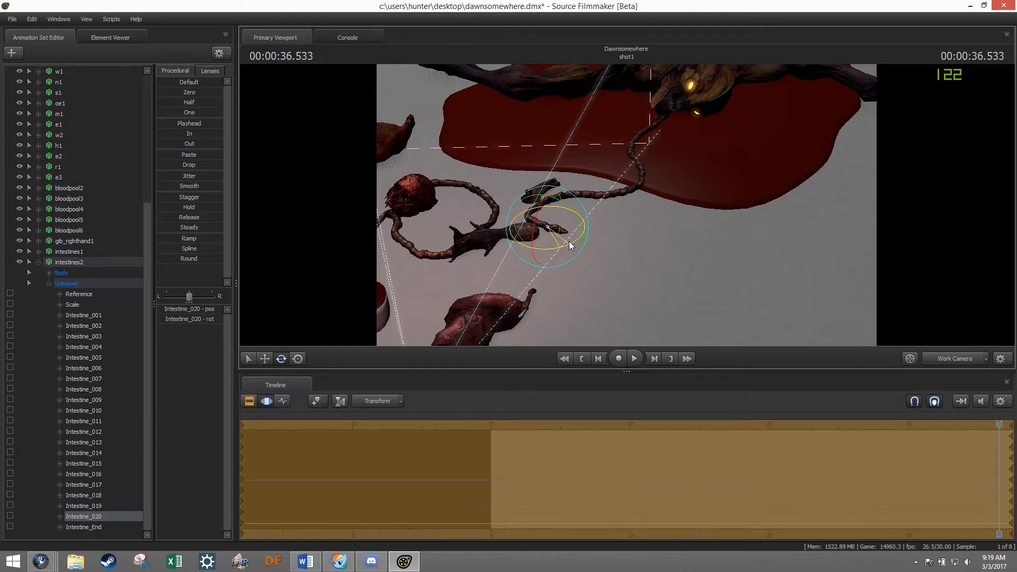
key("Down")
left_click_drag(497, 431, 520, 412)
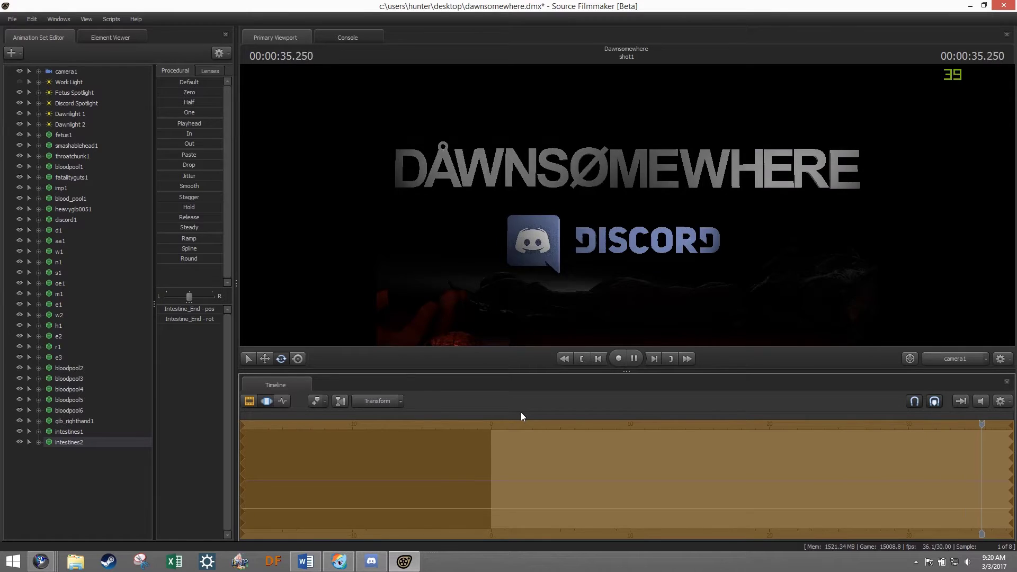
Step: Start a movie export with output path E:\dwan
left_click(12, 19)
left_click(125, 127)
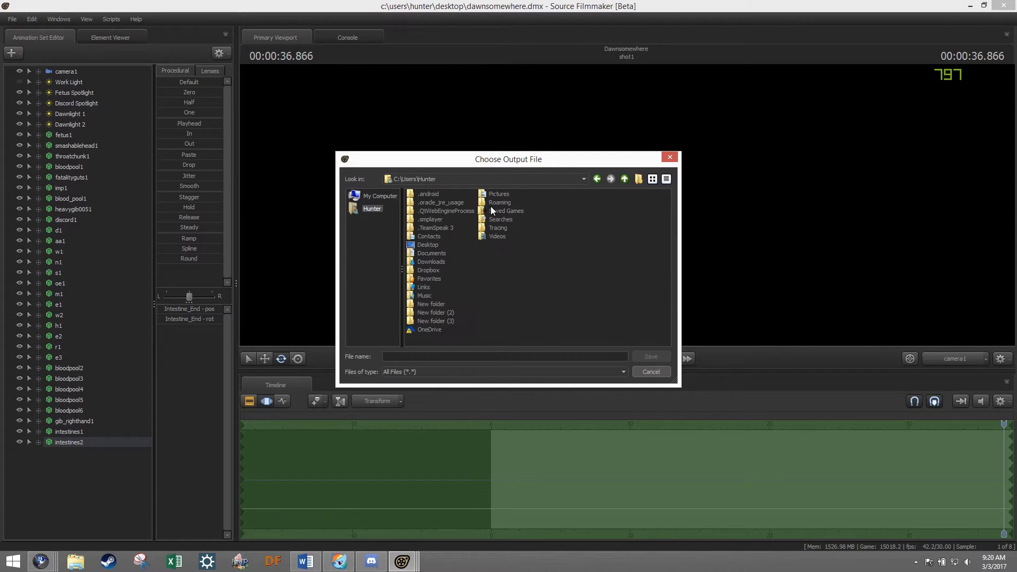
double_click(422, 244)
type("dwan")
key("Return")
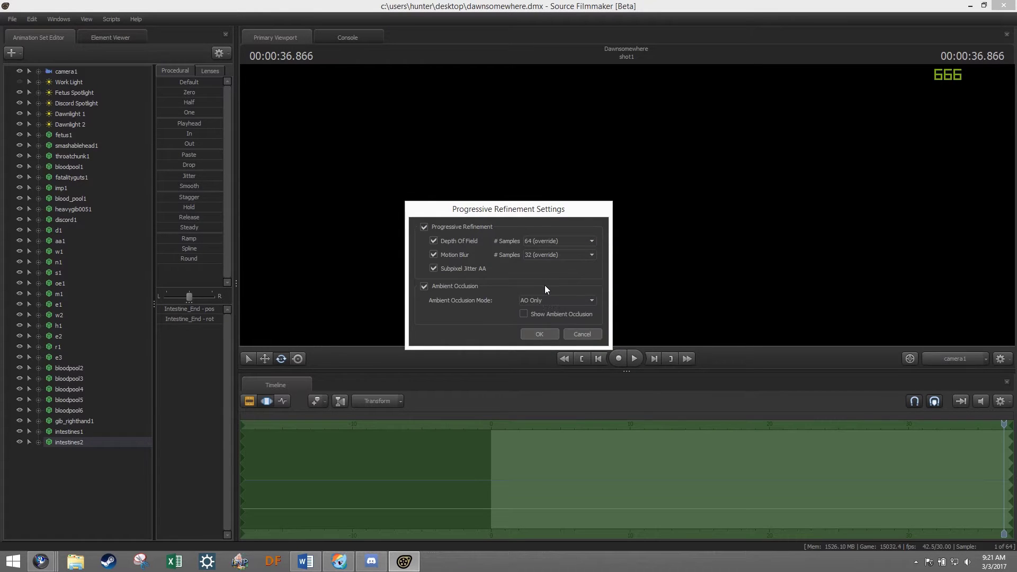
left_click(539, 334)
left_click(556, 353)
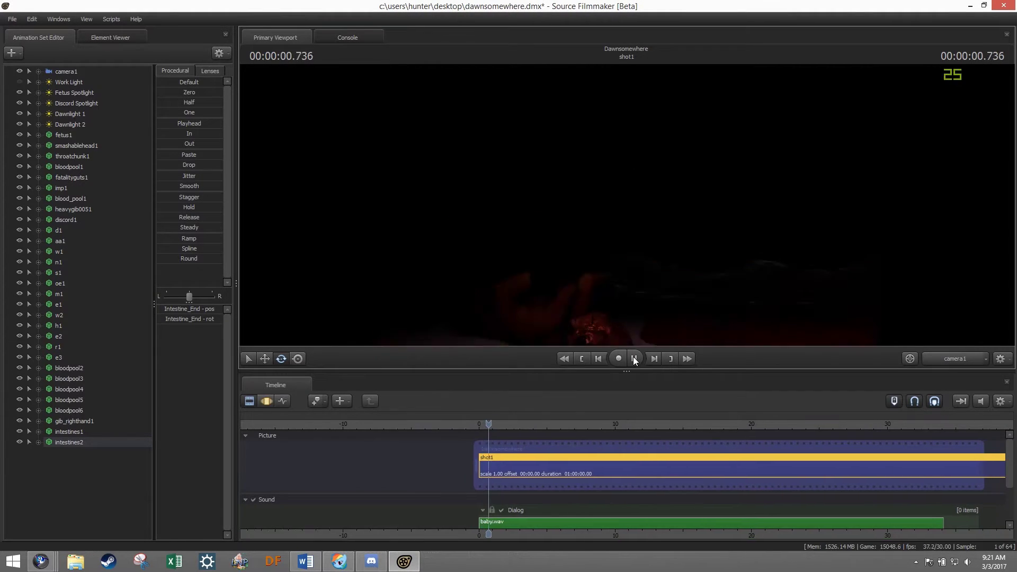
Step: Set Ambient Occlusion Mode to AO & Outline and reopen the Export Movie dialog
right_click(644, 269)
left_click(657, 276)
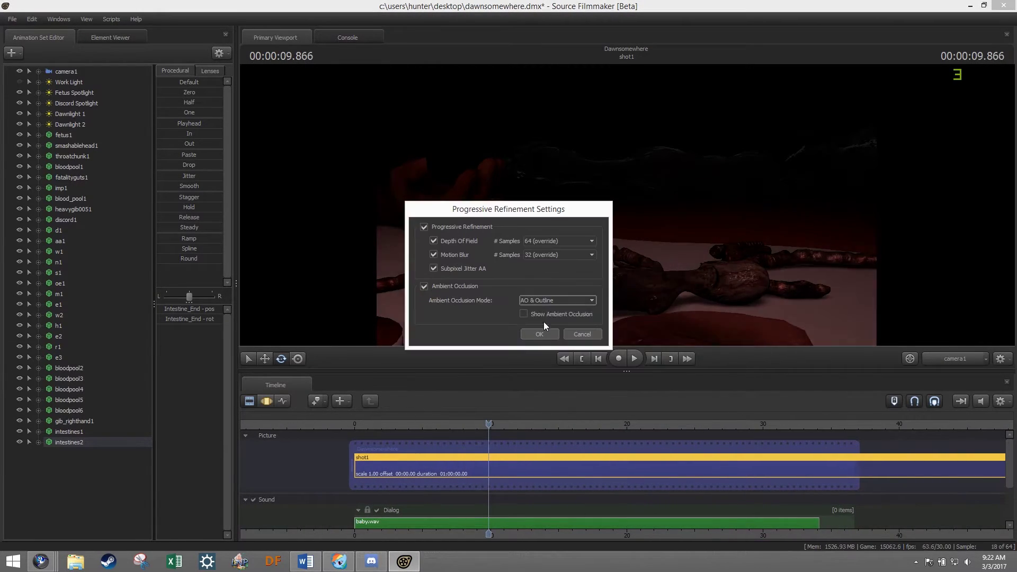
left_click(523, 313)
left_click(523, 314)
left_click(530, 334)
left_click(11, 19)
left_click(127, 126)
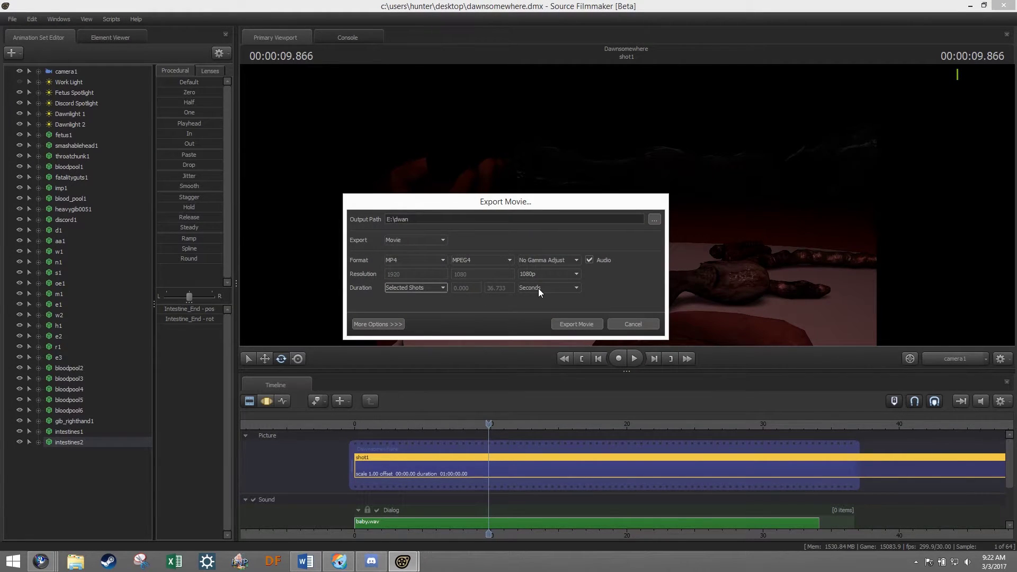
Step: Start the 1080p MP4 export and let the Movie Layoff Progress window render
left_click(567, 321)
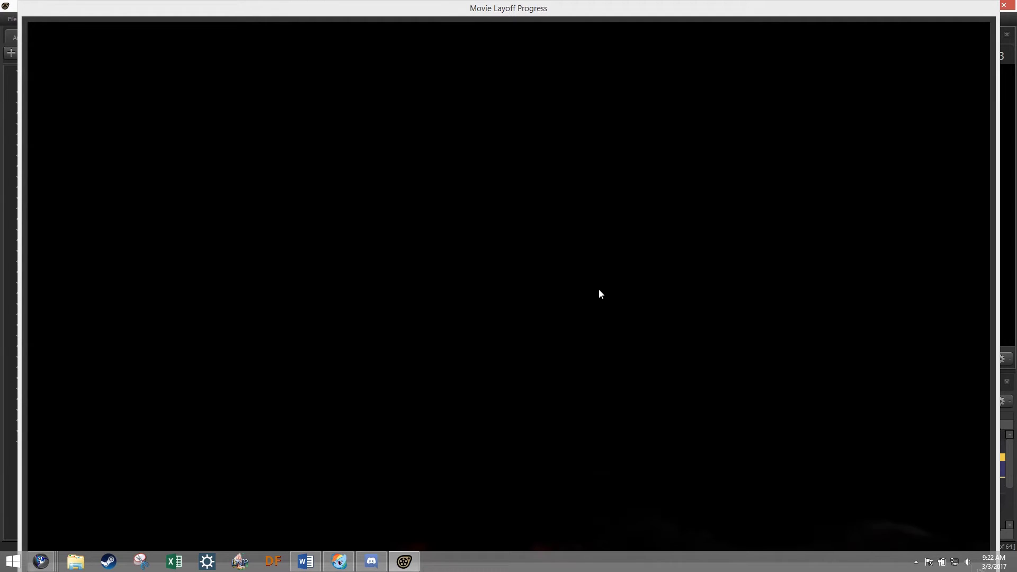